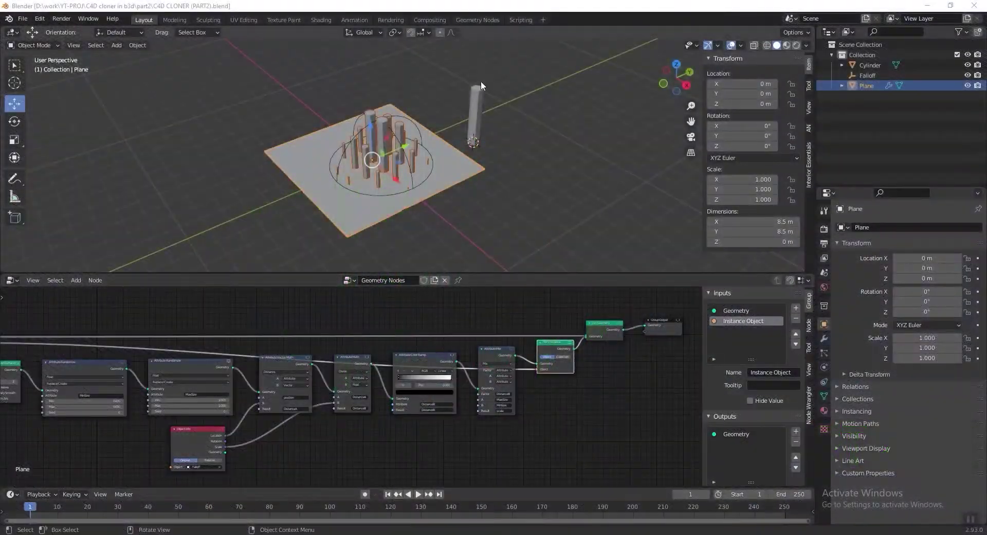
Inset the top face of the standalone hexagonal cylinder by about 0.17 m in Edit Mode.
click(482, 100)
scroll(454, 154, up, 4)
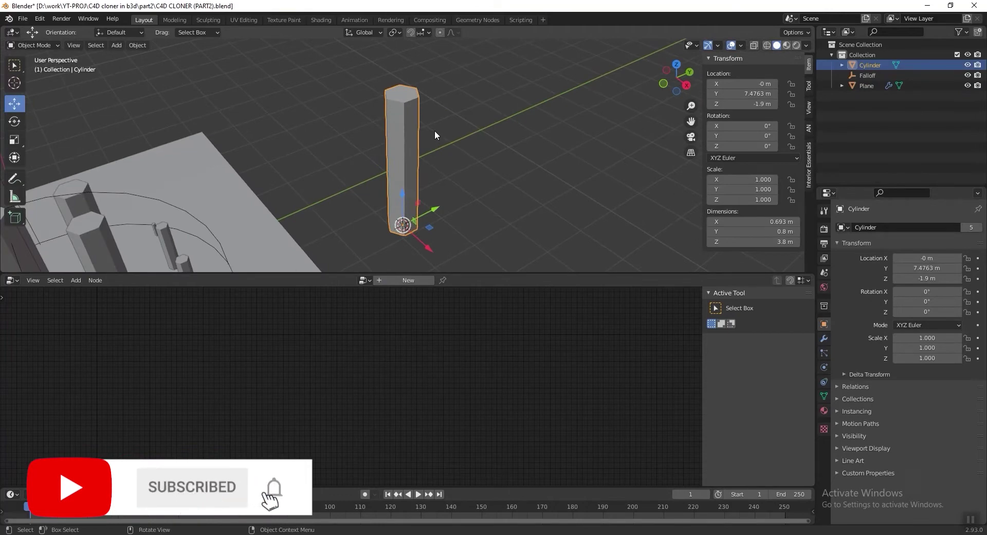
key(Tab)
click(88, 46)
click(384, 92)
shift+middle_drag(385, 91, 381, 120)
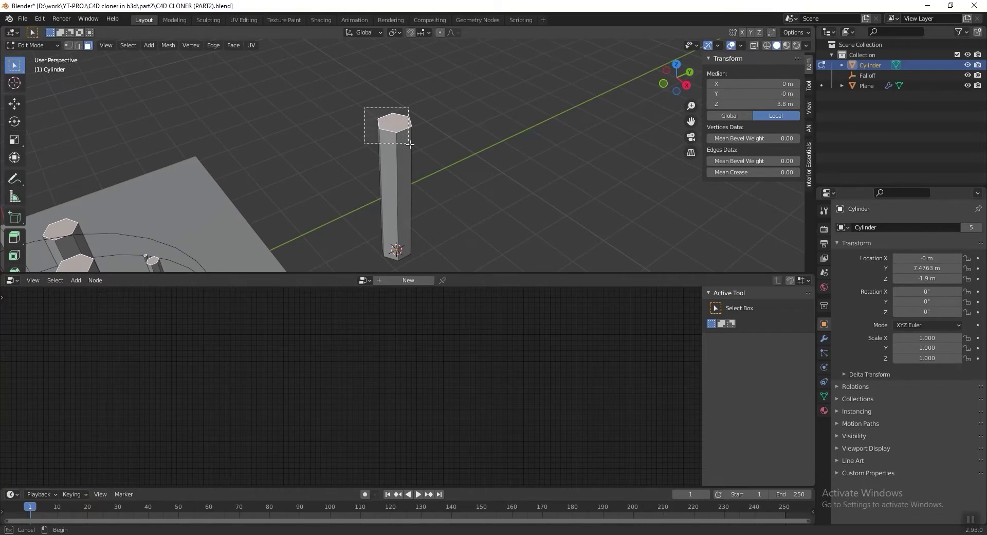
key(KP_Decimal)
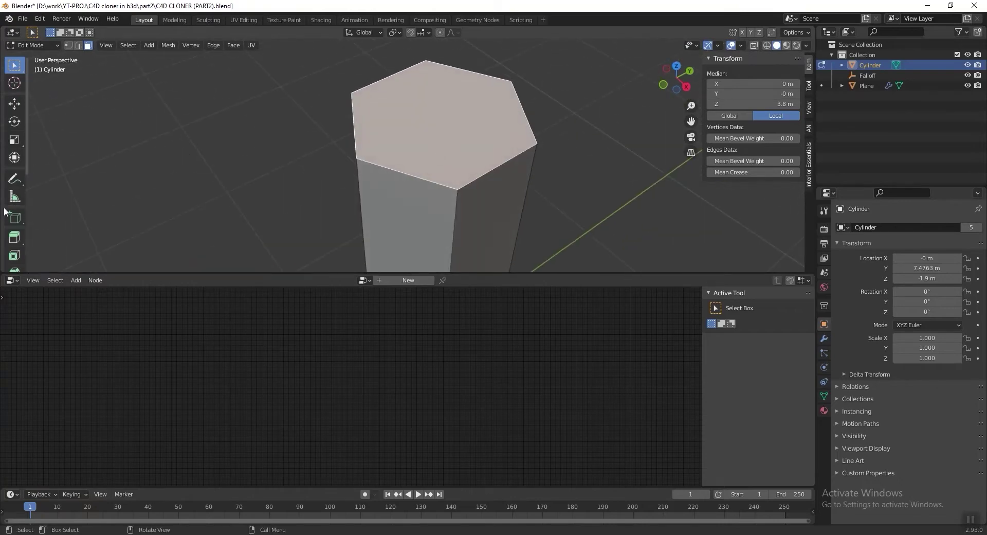
click(14, 255)
drag(452, 71, 445, 109)
scroll(476, 108, down, 1)
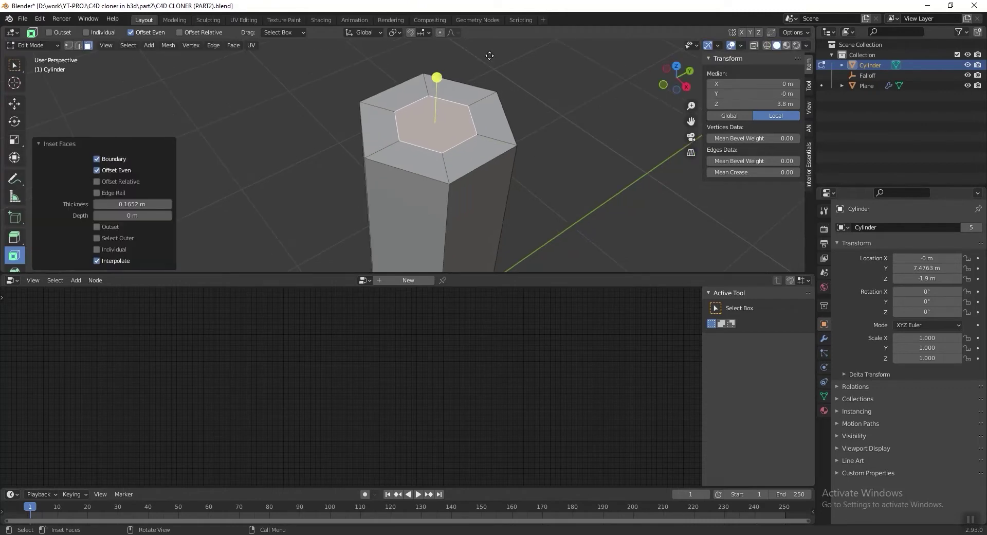
Extrude the inset top face about 0.63 m down into the cylinder to hollow it.
key(e)
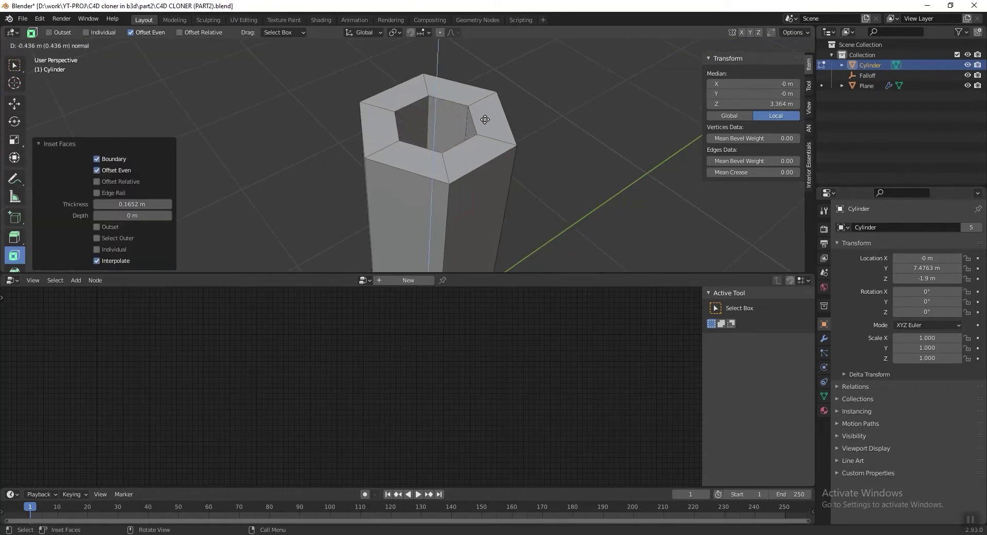
click(485, 143)
scroll(460, 116, down, 3)
shift+middle_drag(455, 138, 448, 114)
scroll(432, 137, down, 3)
scroll(432, 139, up, 2)
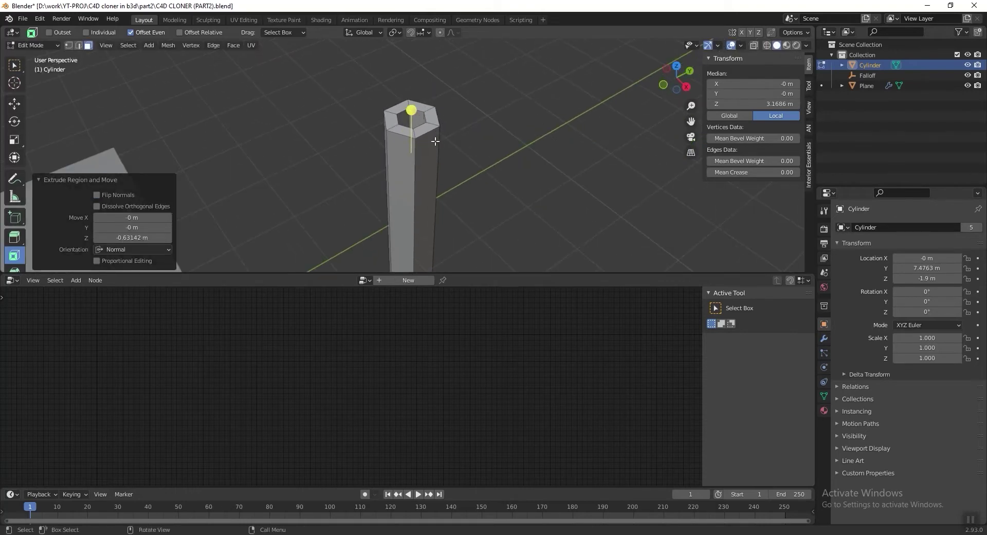
Bevel all of the cylinder's edges with a width of about 0.028 m and 3 segments.
click(81, 44)
key(a)
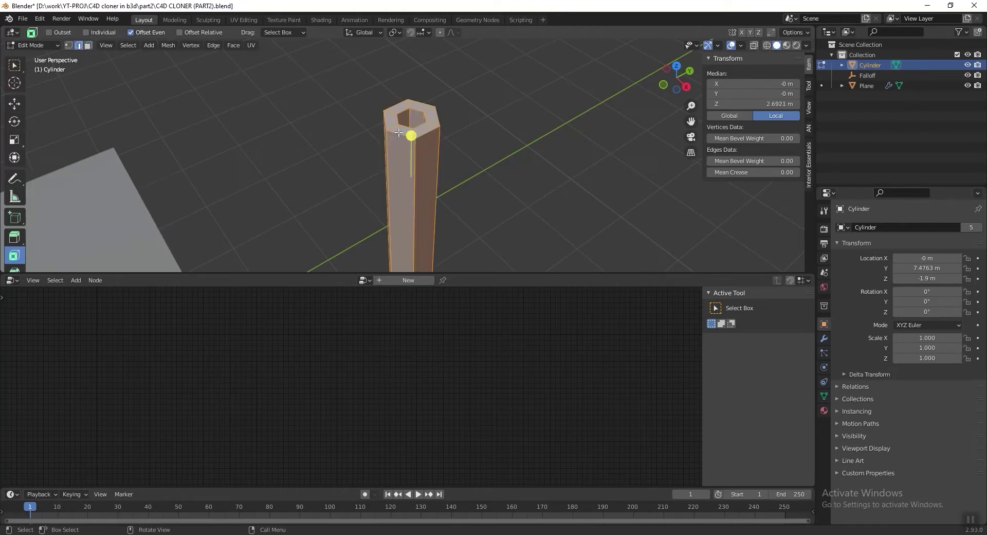
key(ctrl+b)
click(448, 126)
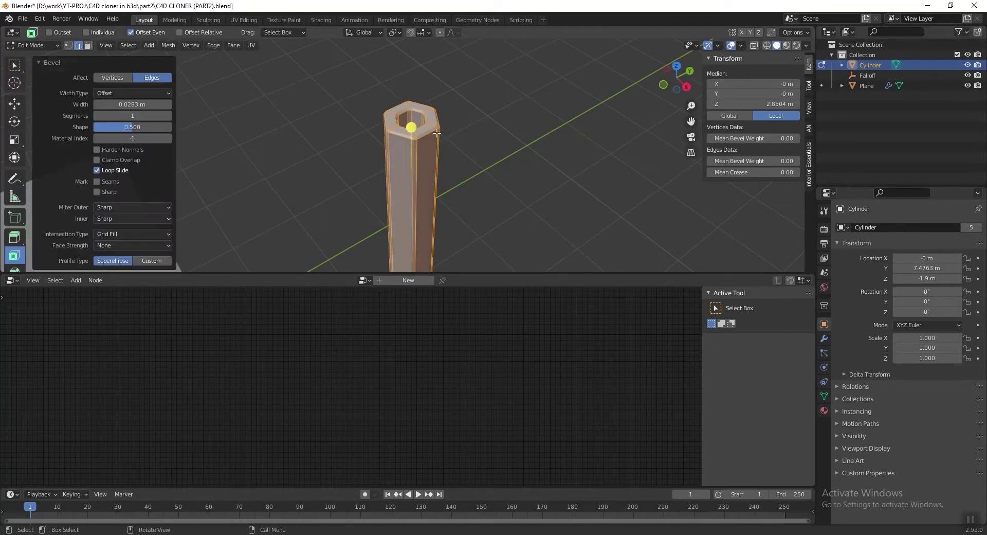
scroll(483, 114, up, 3)
shift+middle_drag(484, 113, 480, 145)
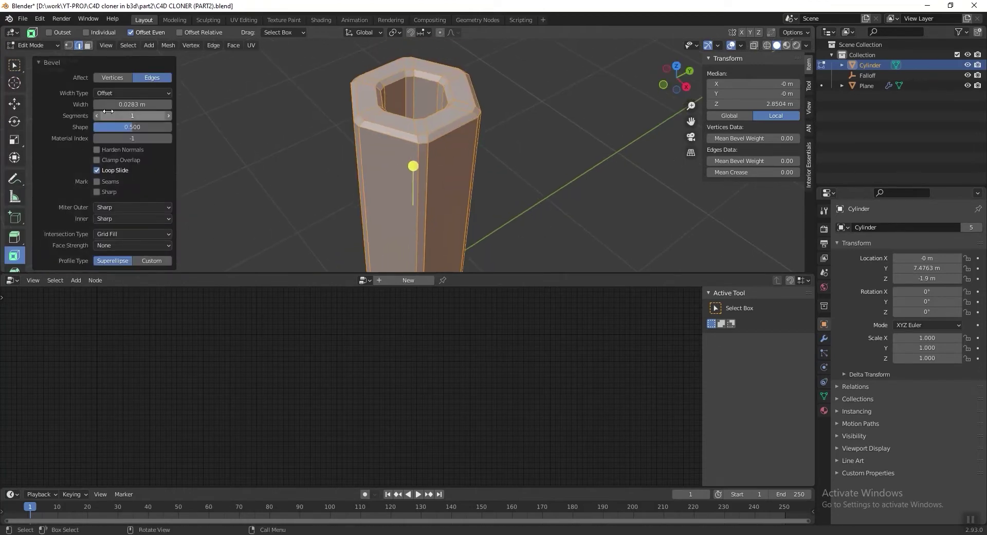
click(132, 114)
key(Return)
Add one centred horizontal loop cut around the cylinder's outer walls at mid-height.
scroll(471, 195, down, 4)
middle_drag(475, 215, 461, 122)
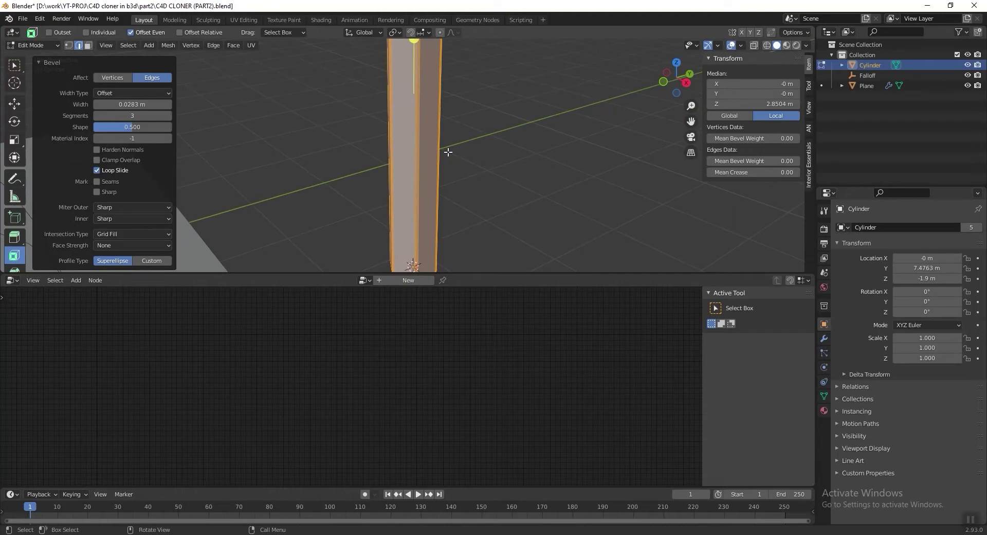
key(ctrl+r)
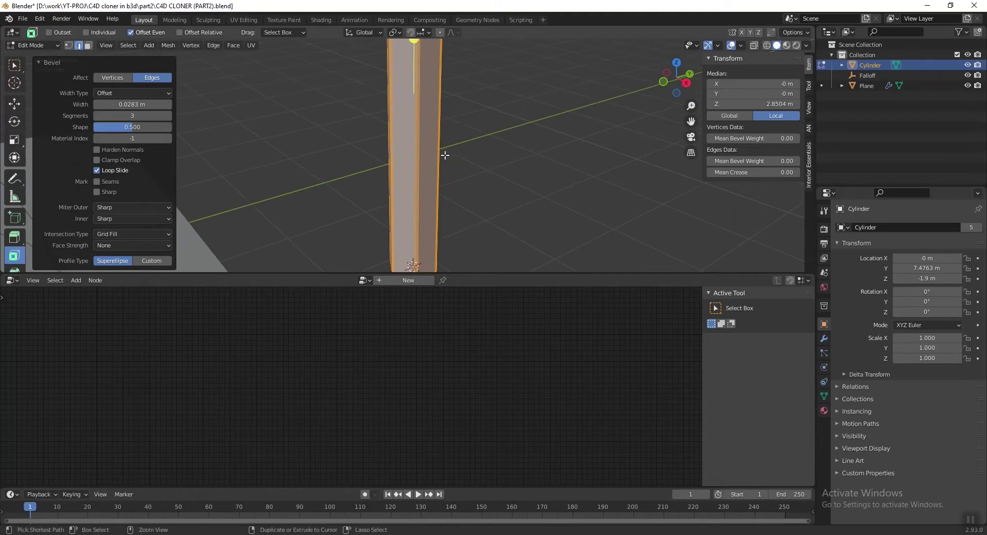
click(445, 155)
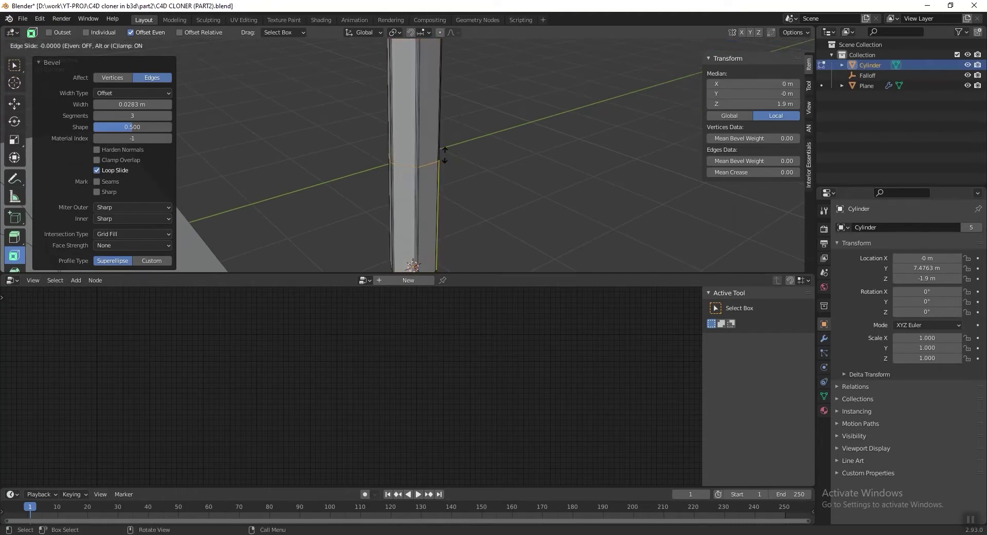
right_click(446, 156)
scroll(454, 159, down, 4)
scroll(451, 160, up, 2)
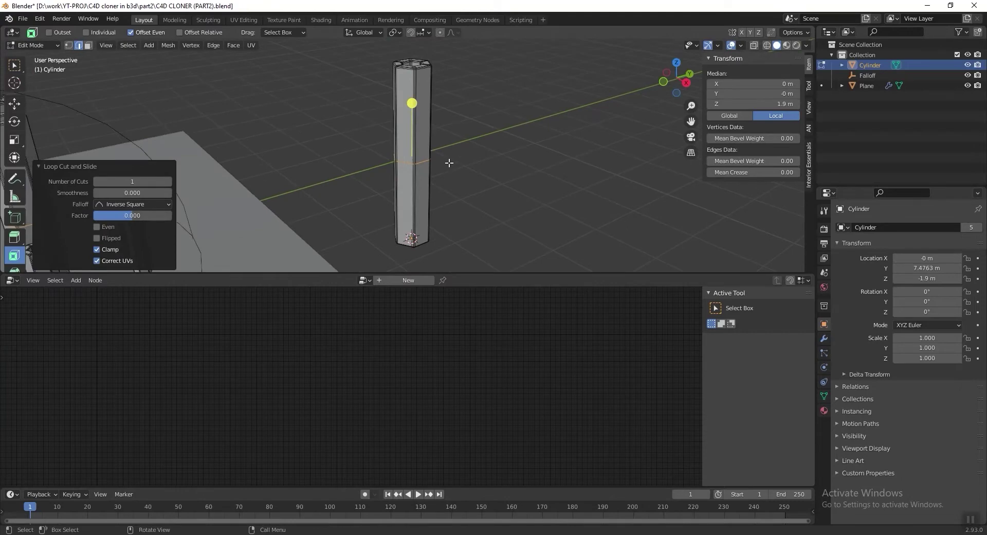
Select all faces in the cylinder's upper half from the right orthographic view with X-ray enabled.
key(KP_3)
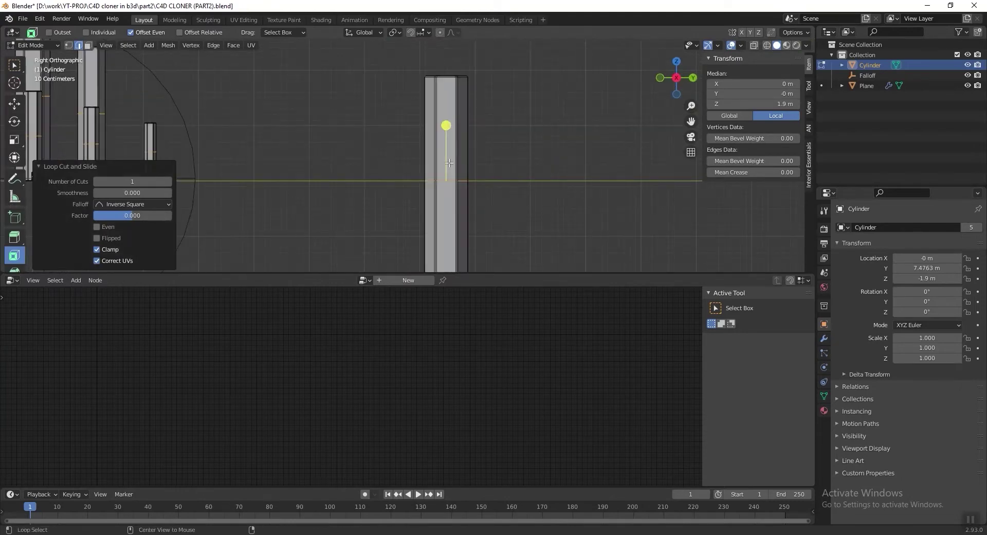
key(alt+z)
scroll(427, 144, down, 3)
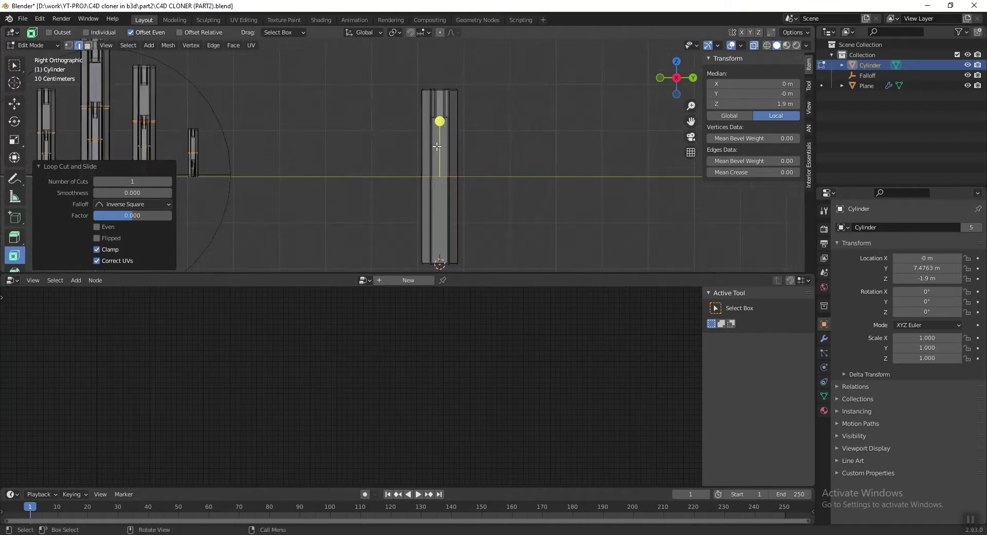
click(89, 46)
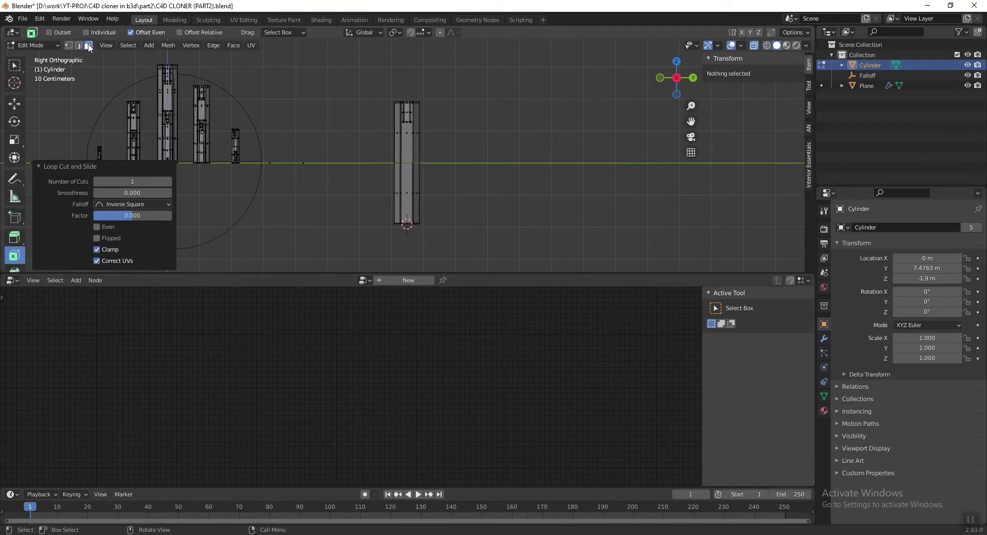
shift+middle_drag(413, 139, 406, 172)
drag(360, 112, 497, 202)
shift+middle_drag(469, 154, 485, 168)
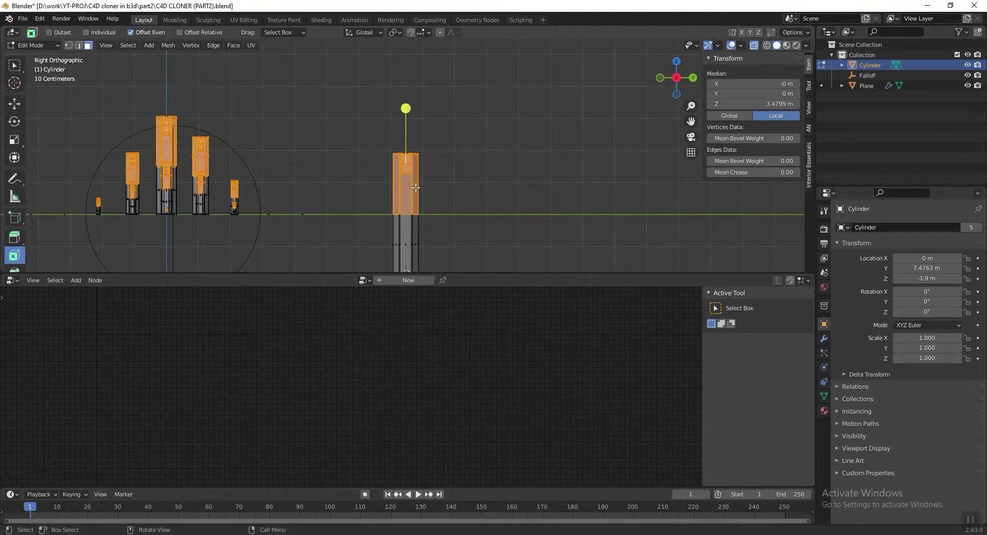
Create a new material, assign it to the selected upper faces, and display the viewport in Material Preview.
click(824, 410)
click(917, 270)
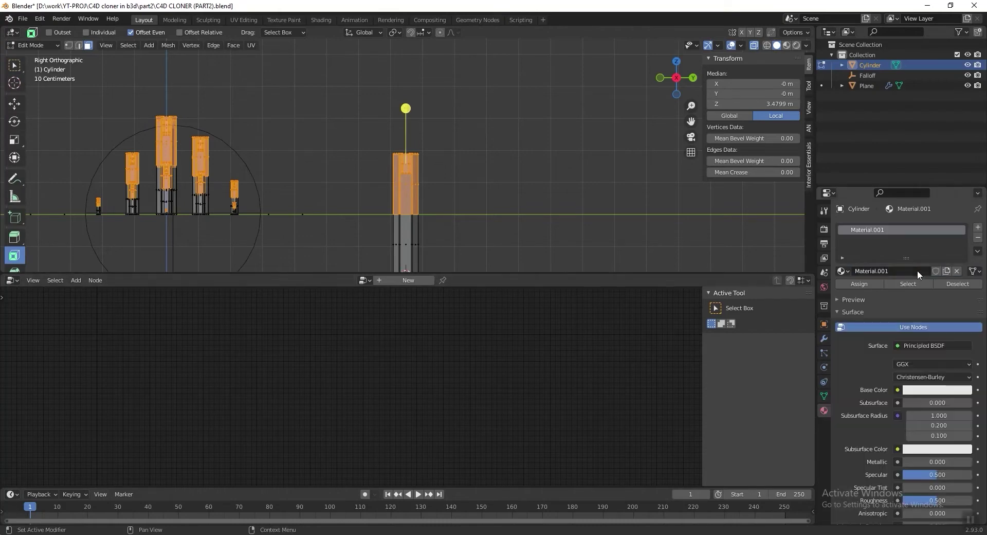
scroll(473, 141, down, 1)
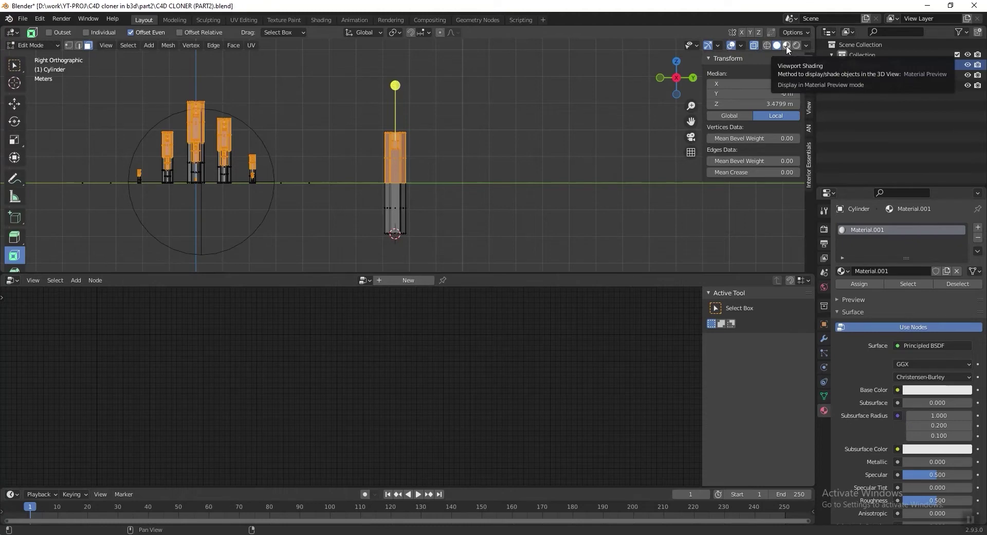
click(786, 46)
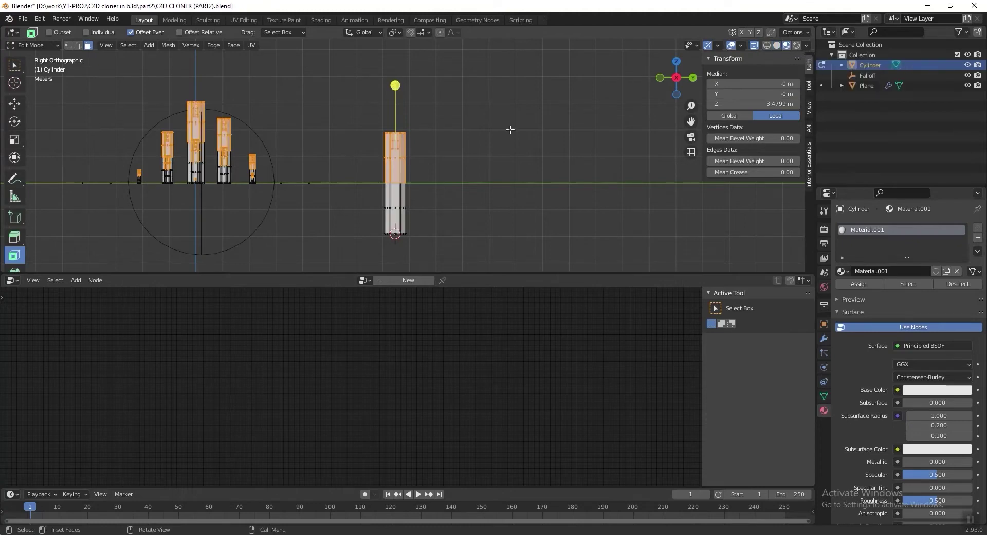
shift+middle_drag(485, 136, 491, 153)
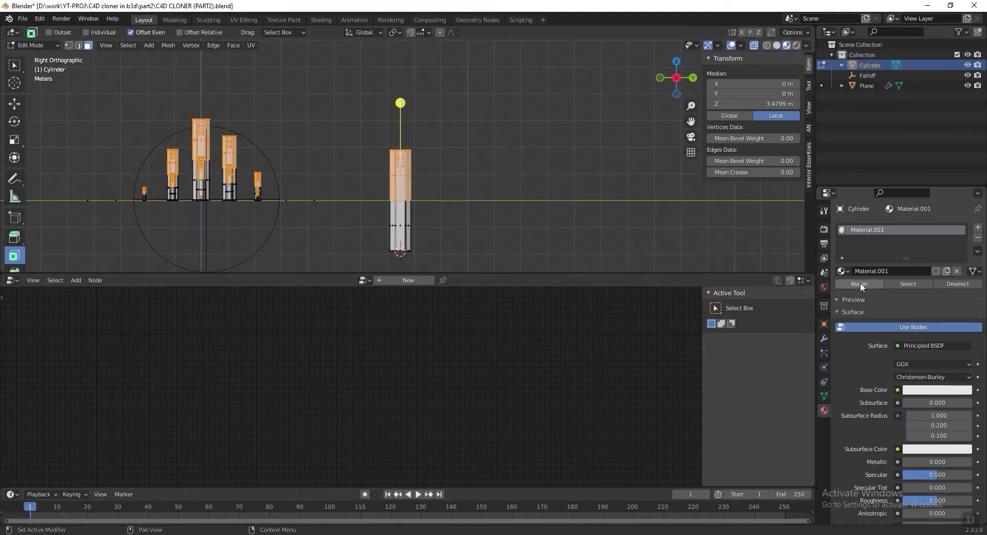
click(862, 282)
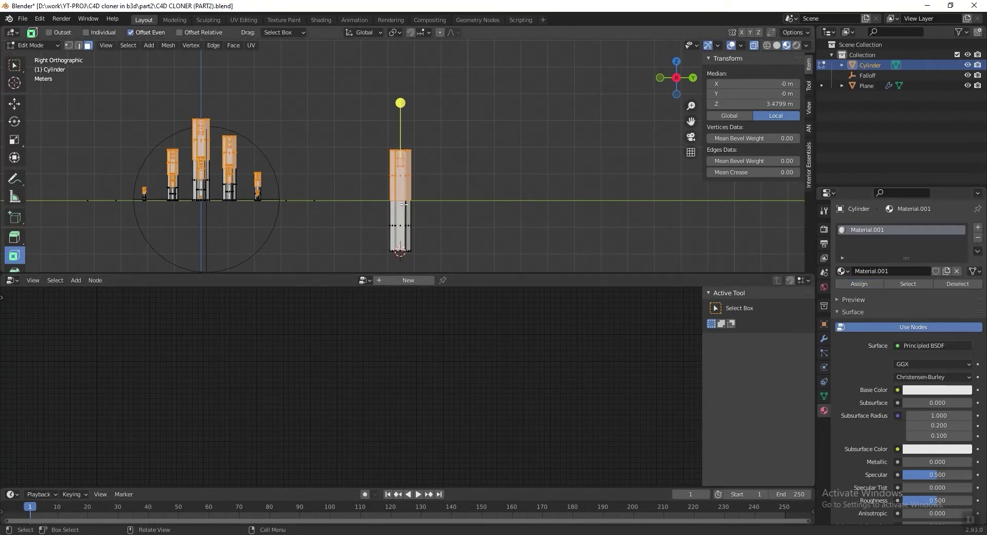
Change the Geometry Node Editor area to the Shader Editor, showing the new material's Principled BSDF node.
click(12, 280)
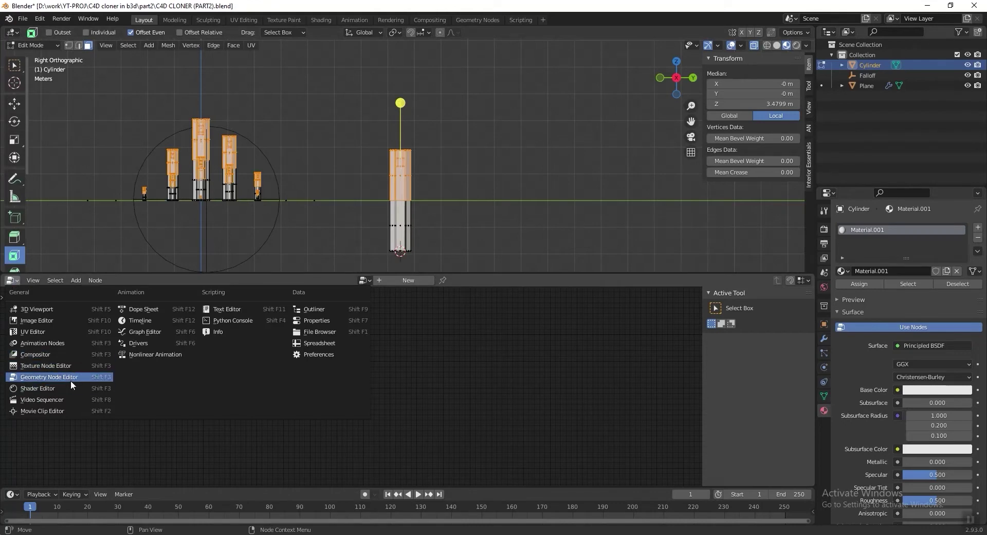
click(85, 388)
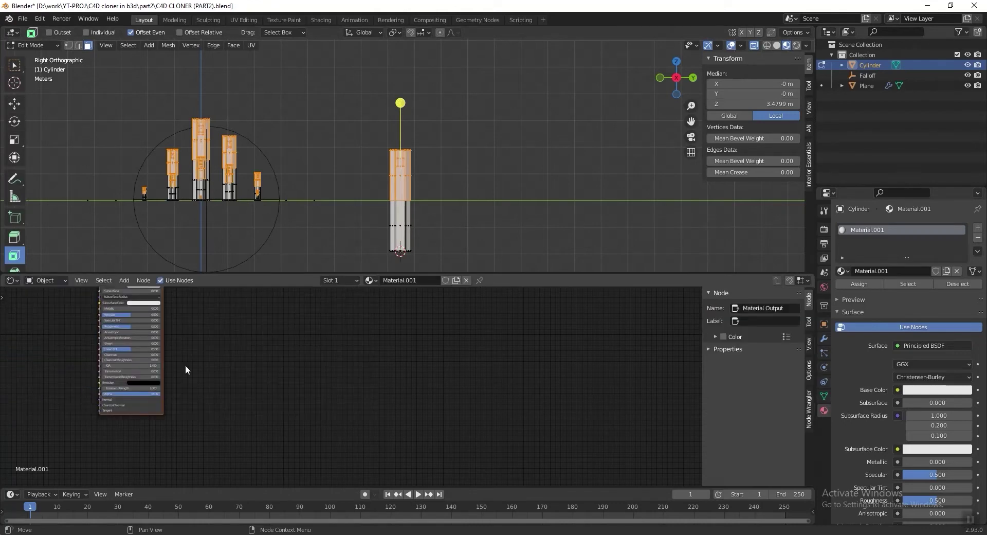
middle_drag(254, 343, 372, 412)
scroll(226, 358, up, 3)
middle_drag(273, 374, 395, 407)
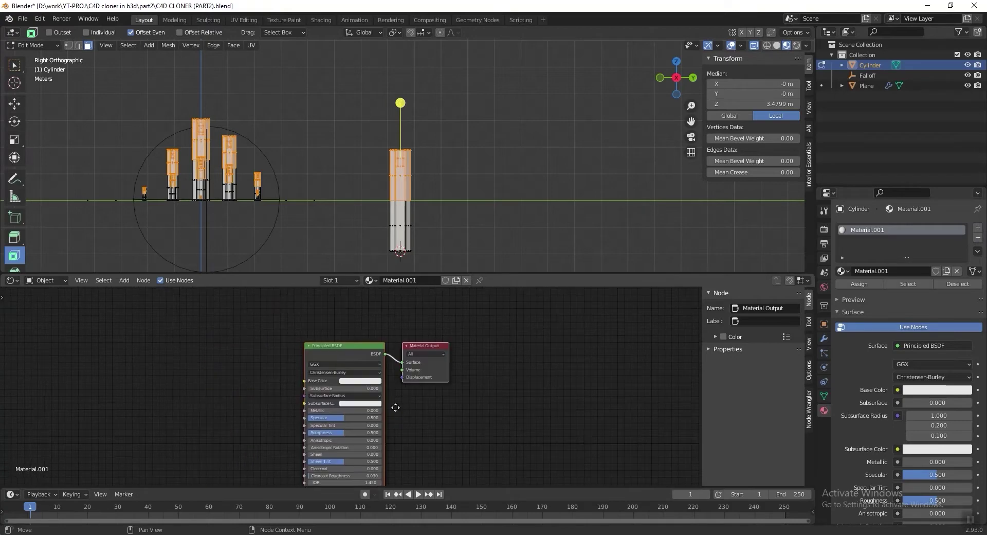
scroll(396, 407, up, 3)
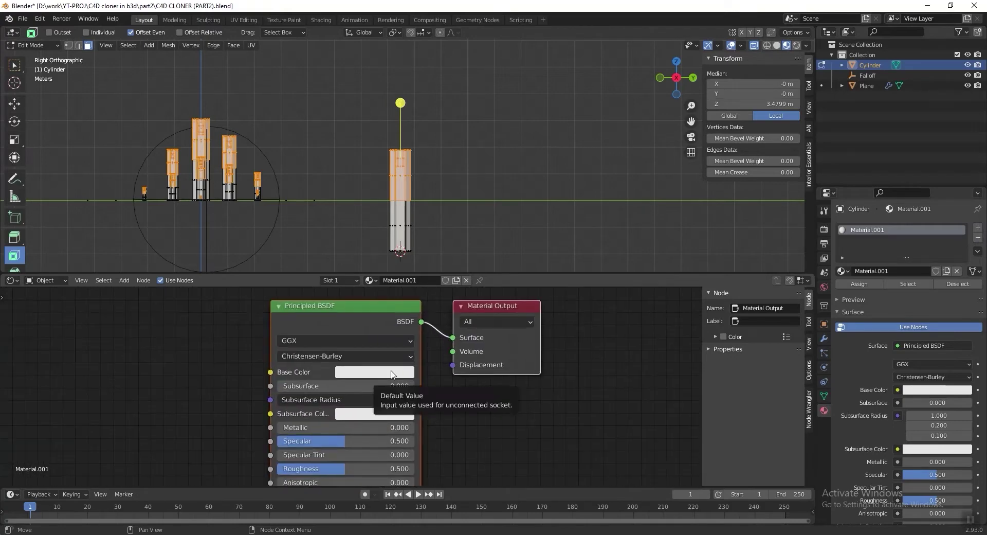
Set the upper material's base color to bright yellow-green and save the file.
click(391, 372)
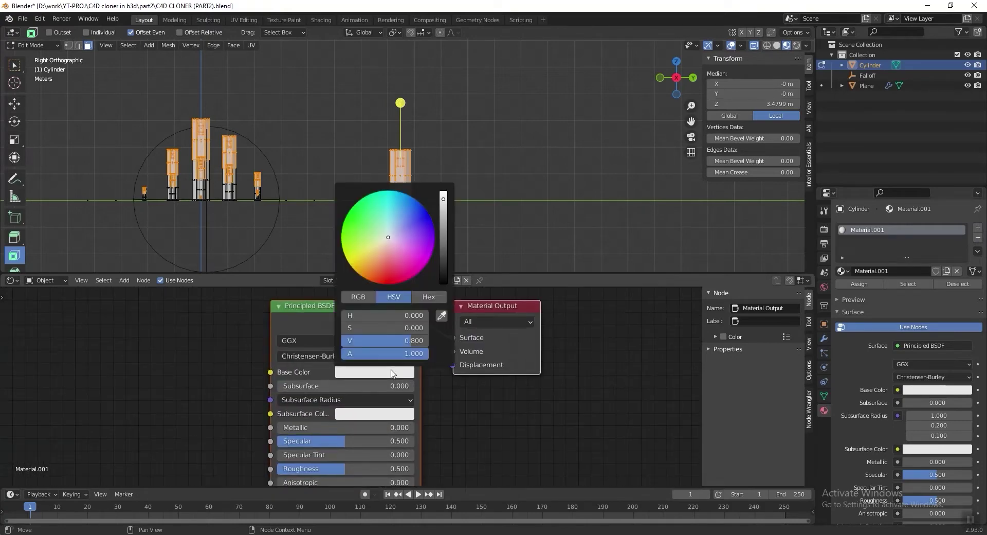
drag(375, 265, 352, 254)
middle_drag(489, 434, 491, 414)
key(ctrl+s)
Select the faces in the cylinder's lower half and assign them a new second material.
scroll(429, 204, down, 2)
scroll(430, 205, up, 3)
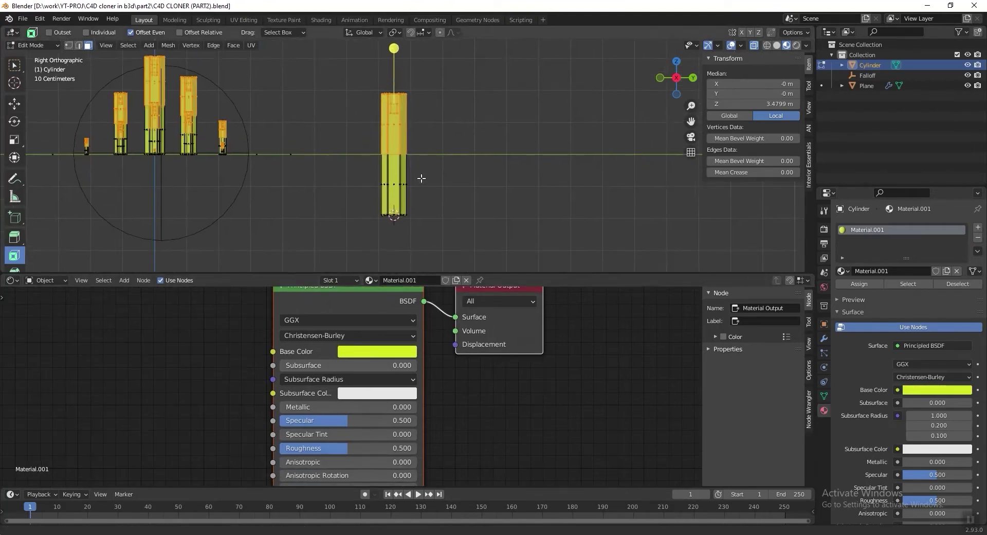
drag(446, 130, 314, 236)
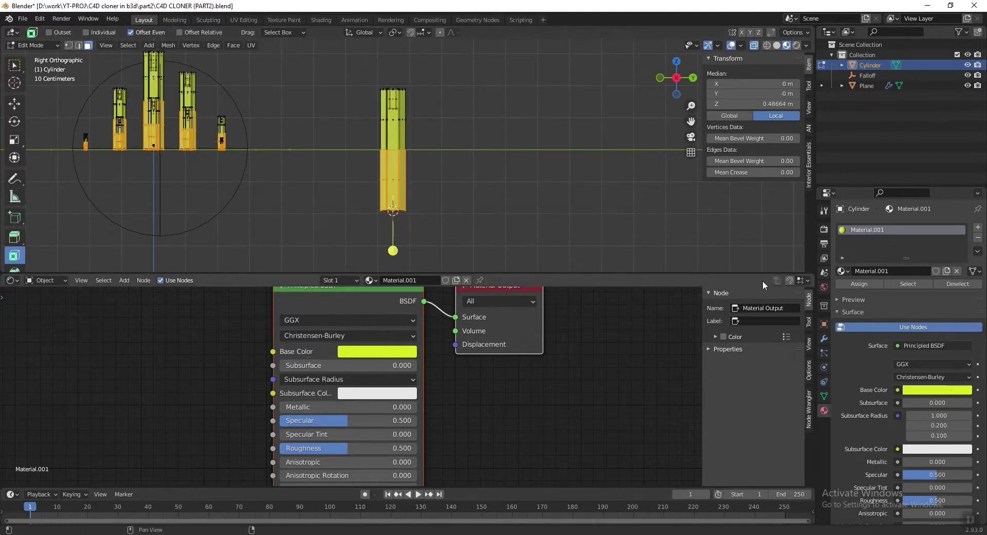
click(979, 229)
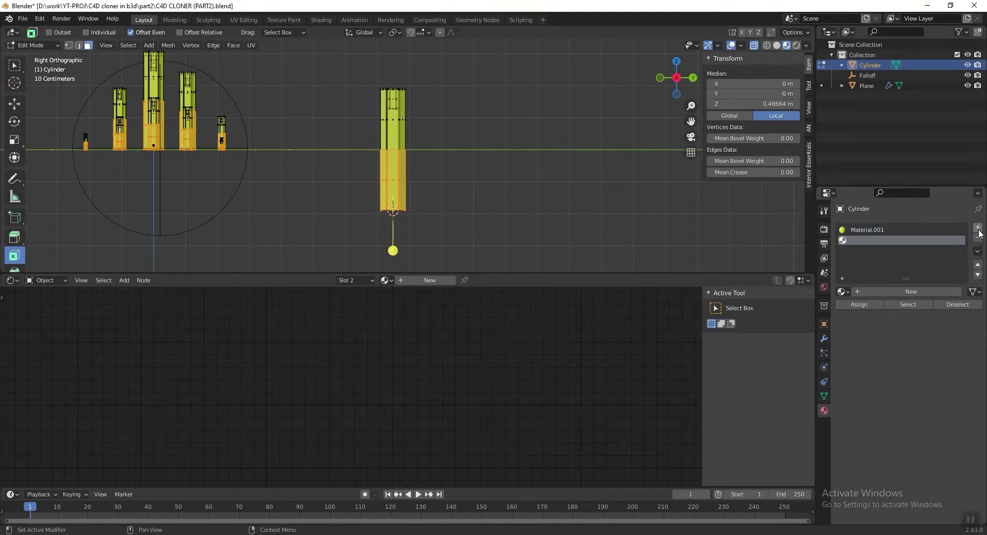
click(917, 292)
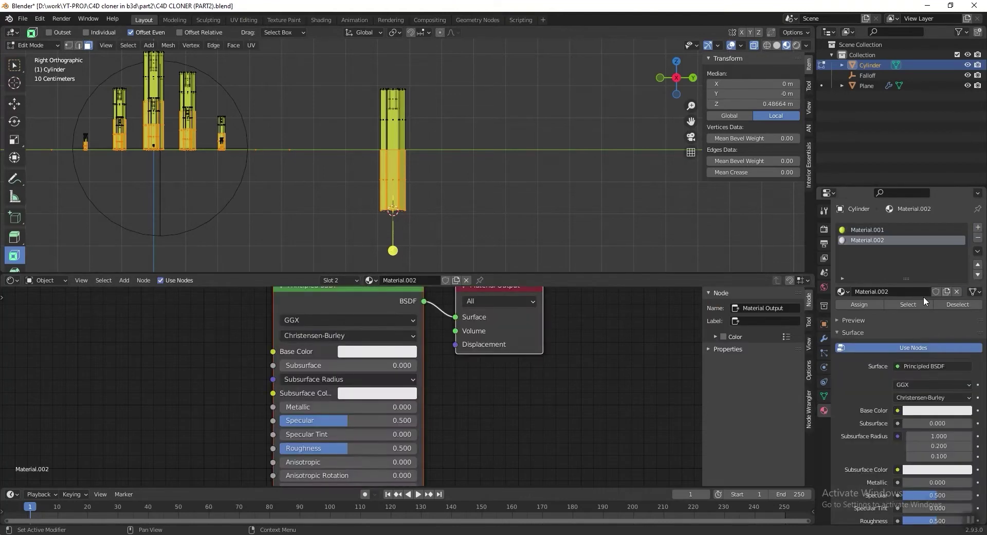
click(863, 304)
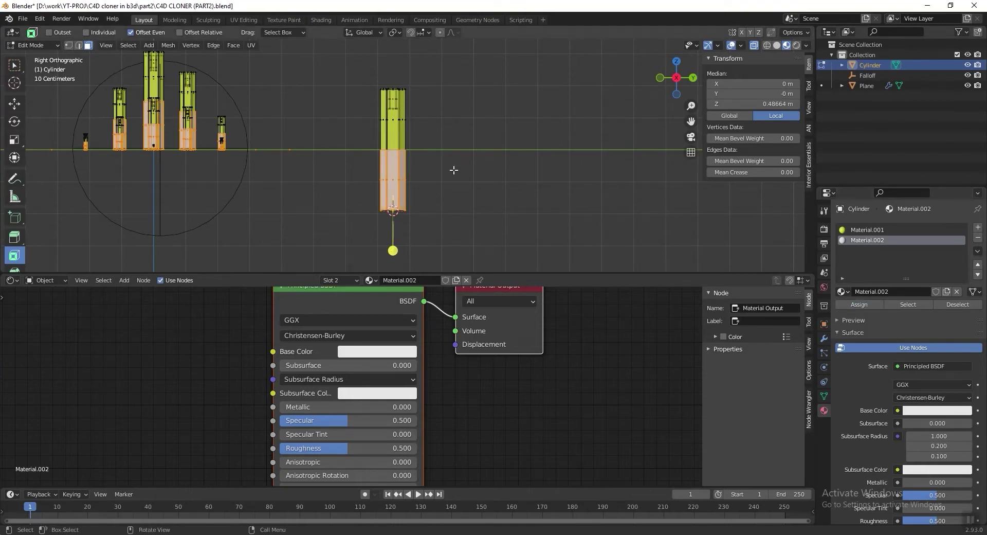
Set the lower-half material's base color to hex 37474F and save the file back in Object Mode.
middle_drag(484, 447, 498, 434)
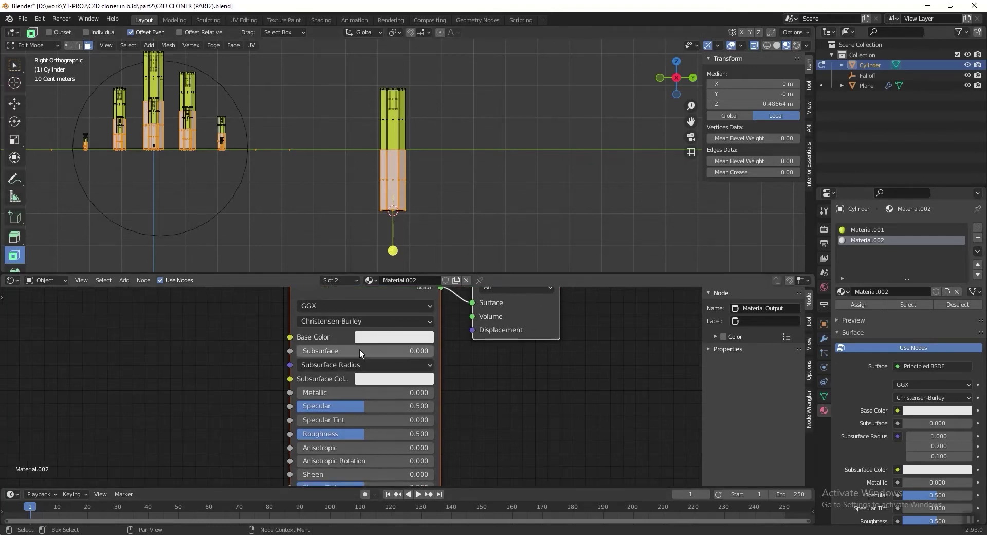
click(382, 337)
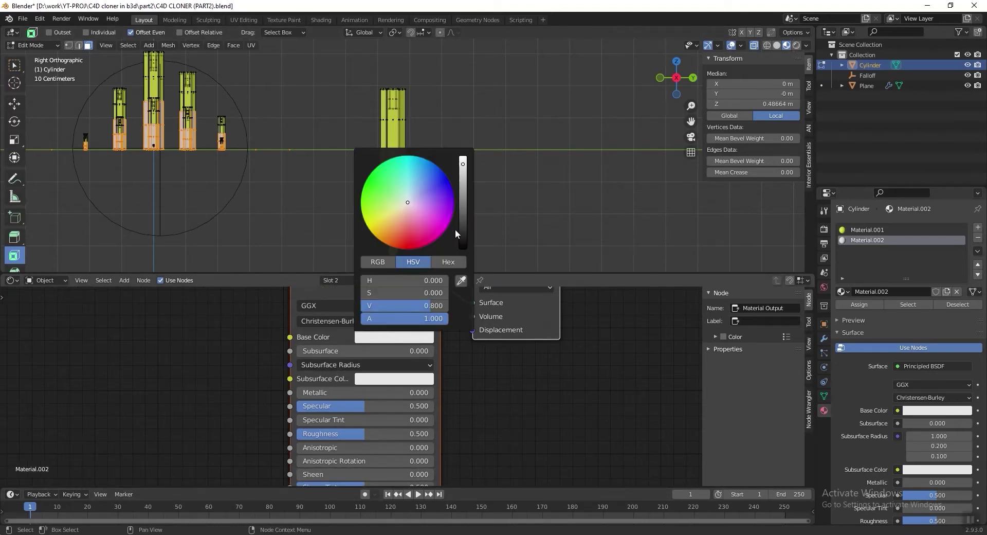
drag(408, 202, 412, 197)
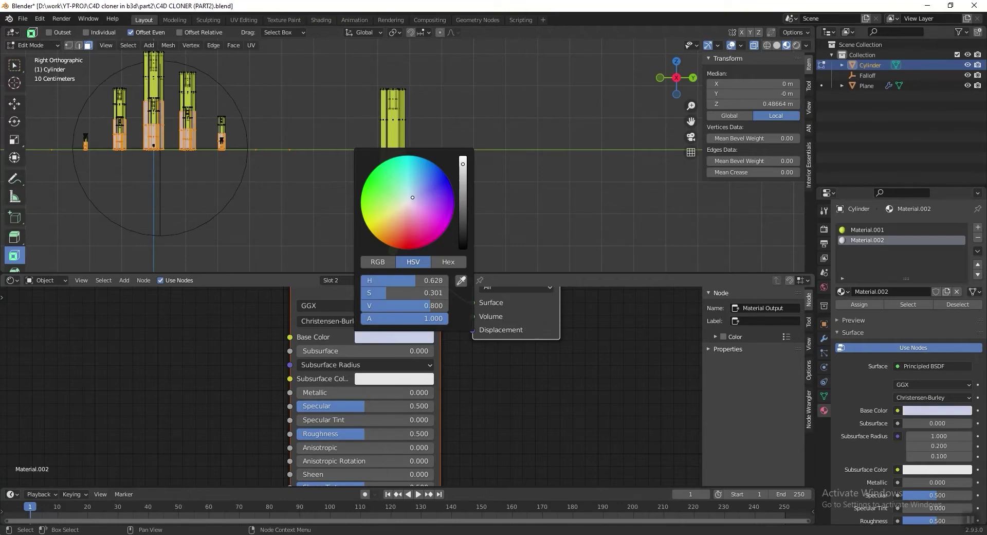
drag(412, 197, 411, 197)
drag(463, 166, 462, 222)
click(448, 262)
click(417, 277)
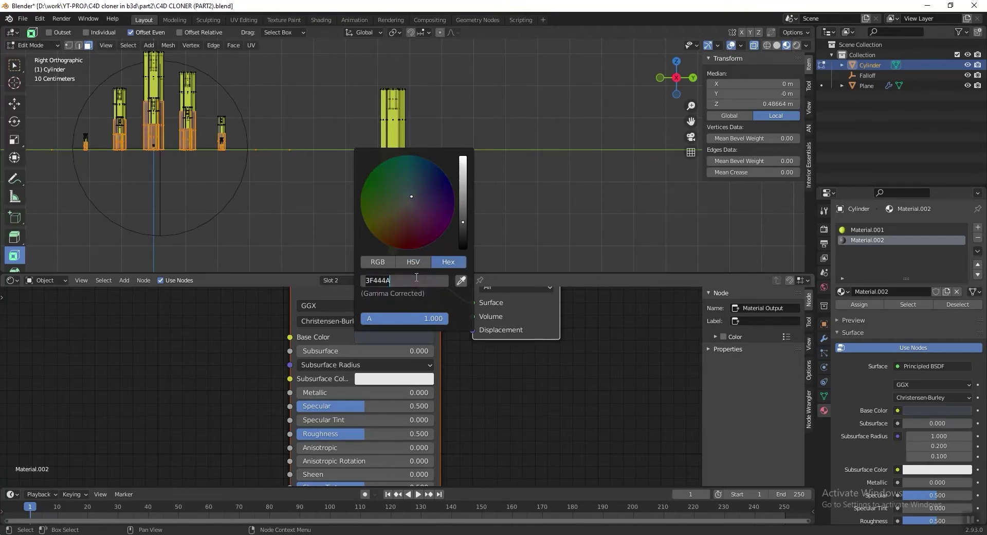
text(37474F)
key(Return)
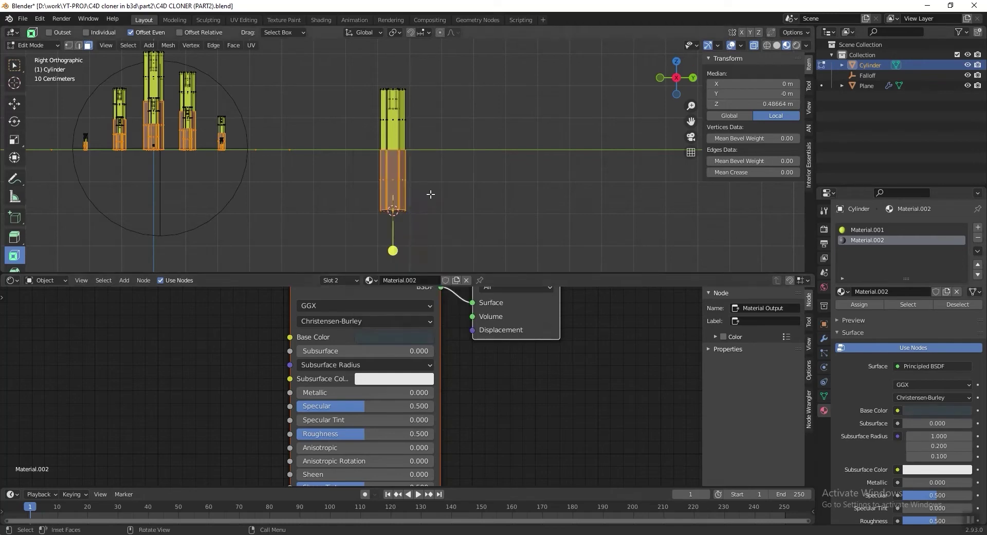
key(Tab)
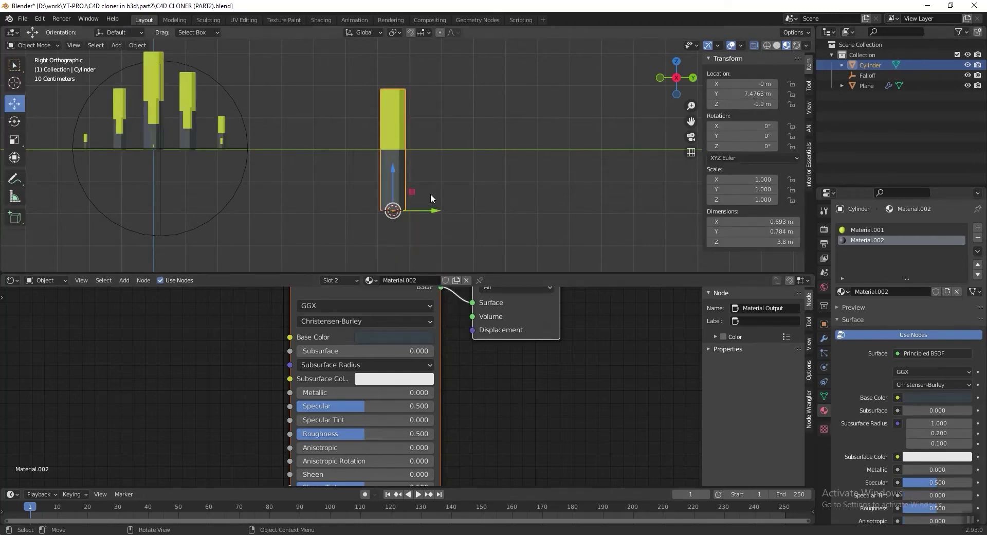
key(ctrl+s)
Apply Shade Smooth to the two-colored source cylinder.
middle_drag(468, 106, 375, 159)
scroll(375, 159, up, 6)
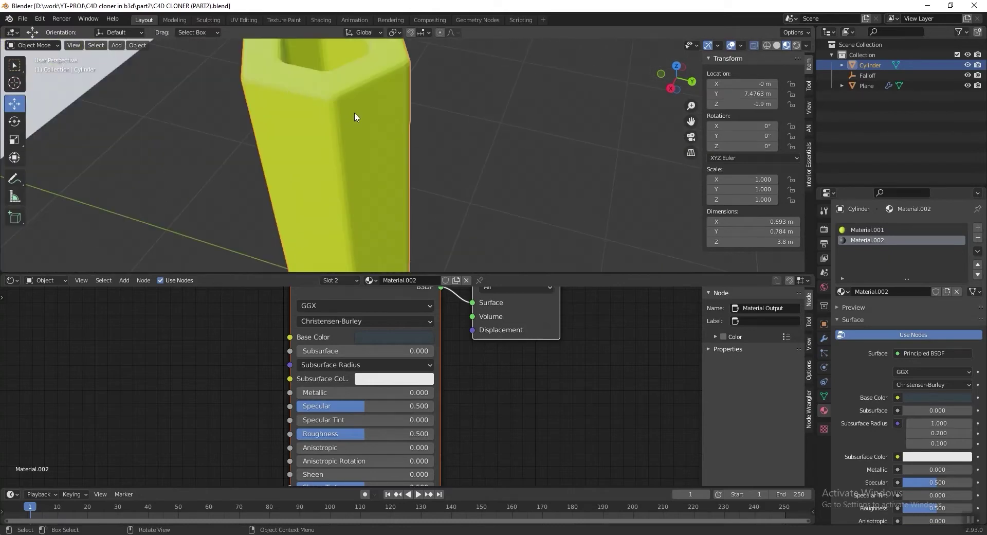
shift+middle_drag(359, 112, 359, 114)
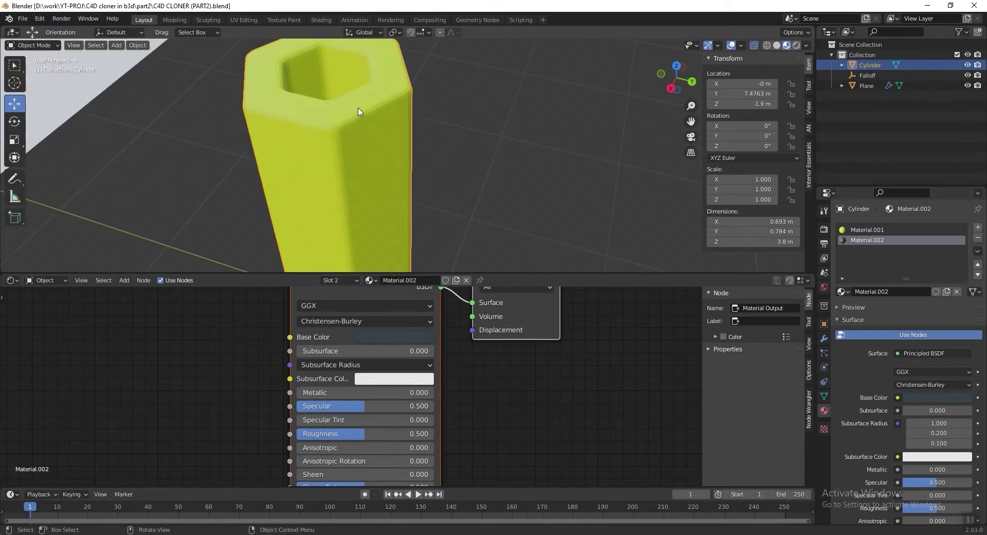
right_click(358, 112)
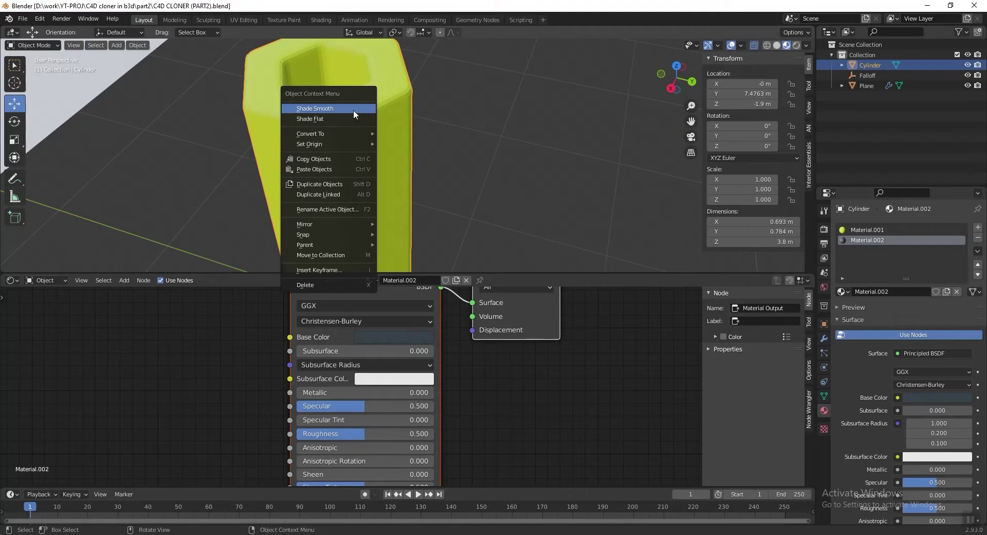
click(353, 110)
Duplicate the source cylinder and move the copy about -1.8 m along the global X axis.
scroll(436, 144, down, 8)
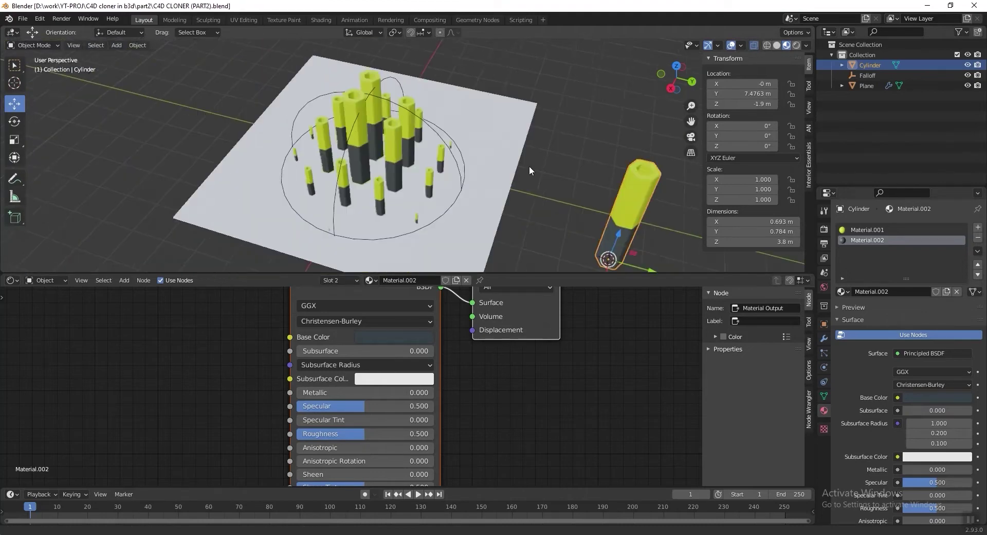
shift+middle_drag(529, 166, 514, 169)
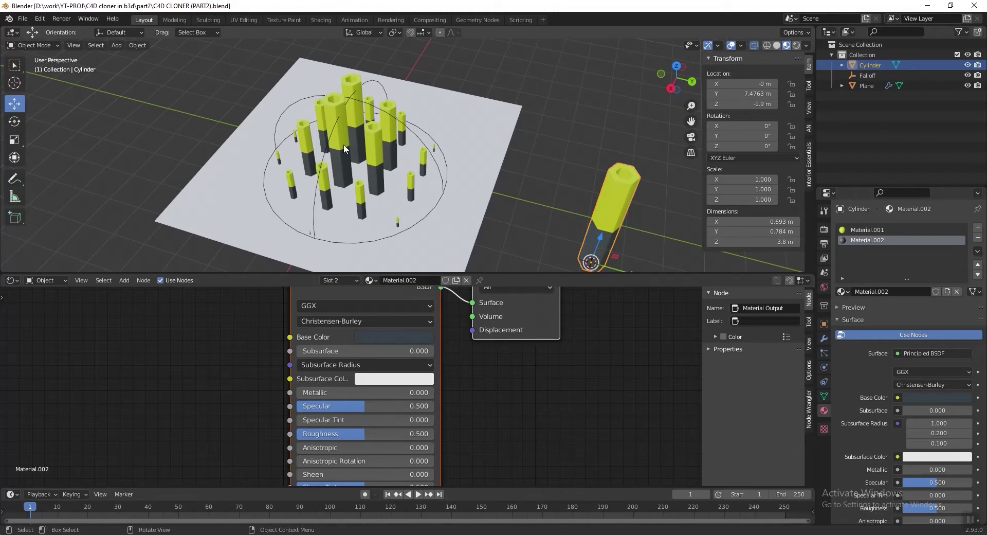
middle_drag(566, 221, 452, 153)
key(shift+d)
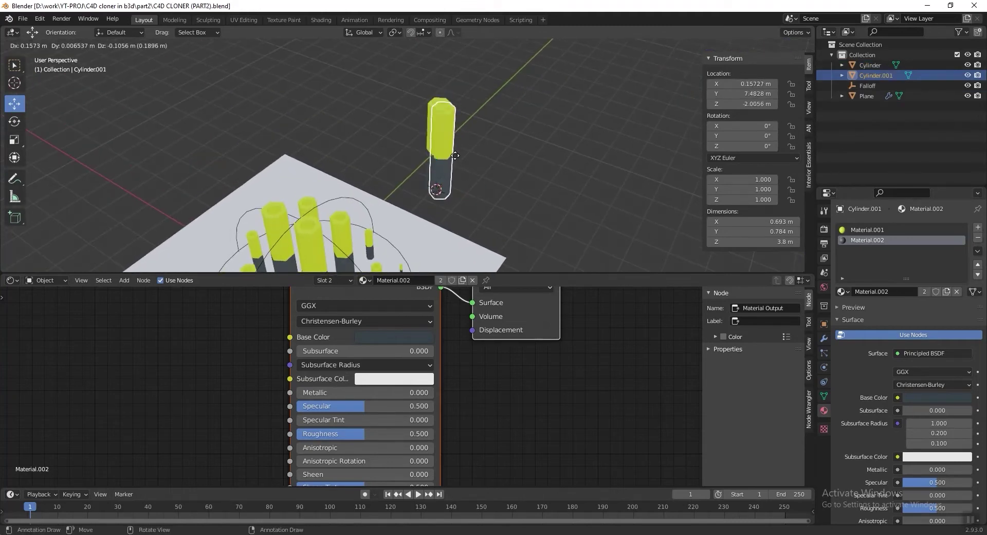
key(x)
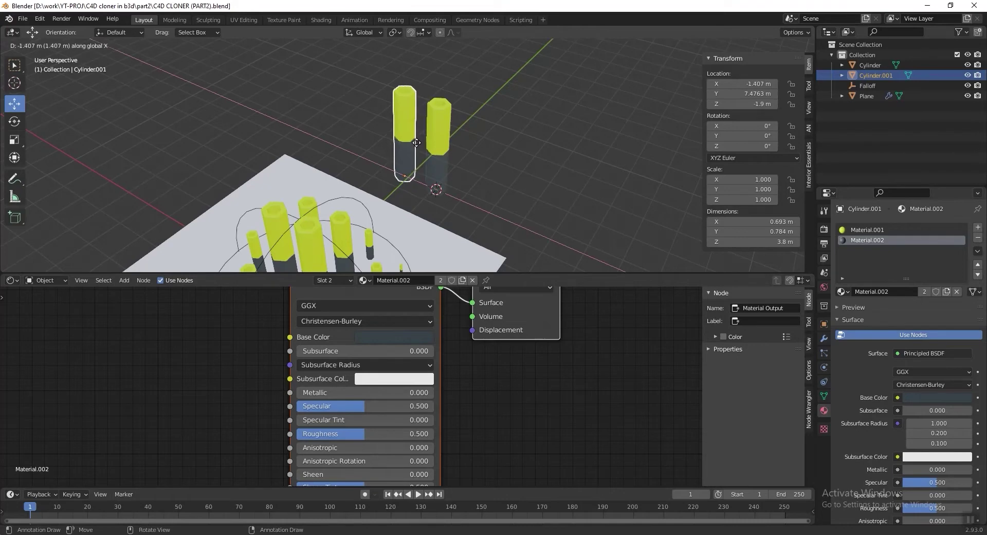
click(405, 148)
key(b)
drag(355, 63, 427, 175)
mouse_move(448, 167)
middle_down()
mouse_move(482, 149)
mouse_move(449, 148)
mouse_move(445, 122)
mouse_move(444, 144)
middle_up()
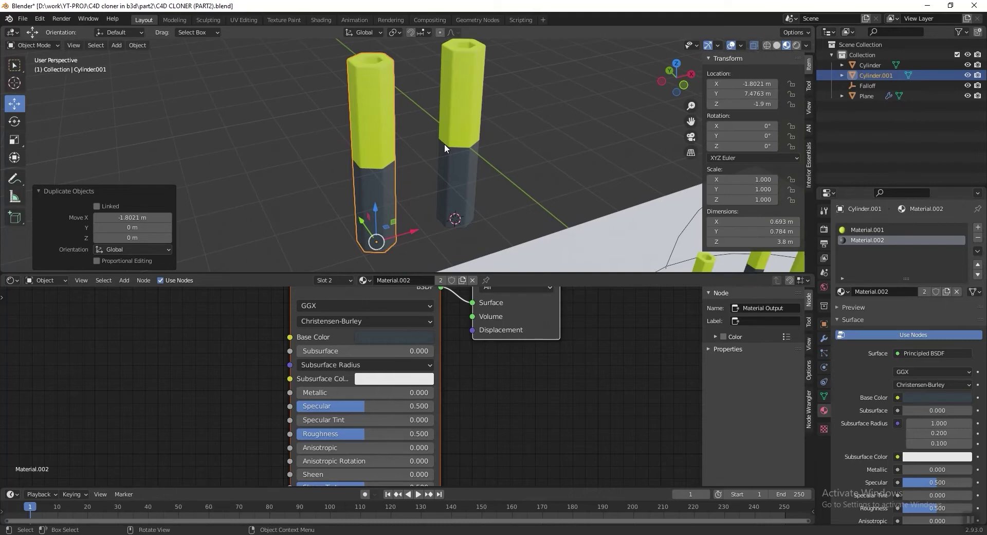
Make the duplicate cylinder's dark lower material an independent single-user copy.
middle_drag(486, 329, 480, 384)
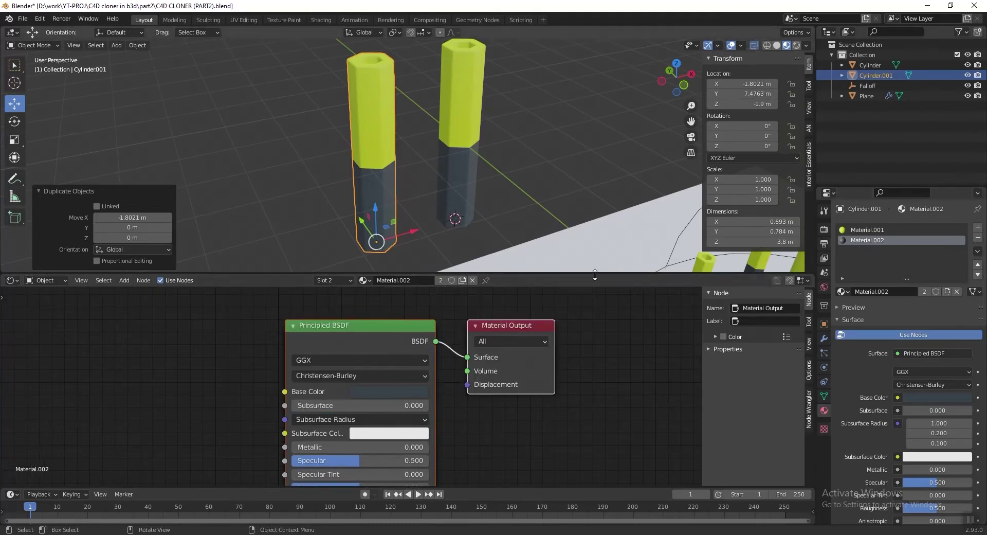
click(444, 280)
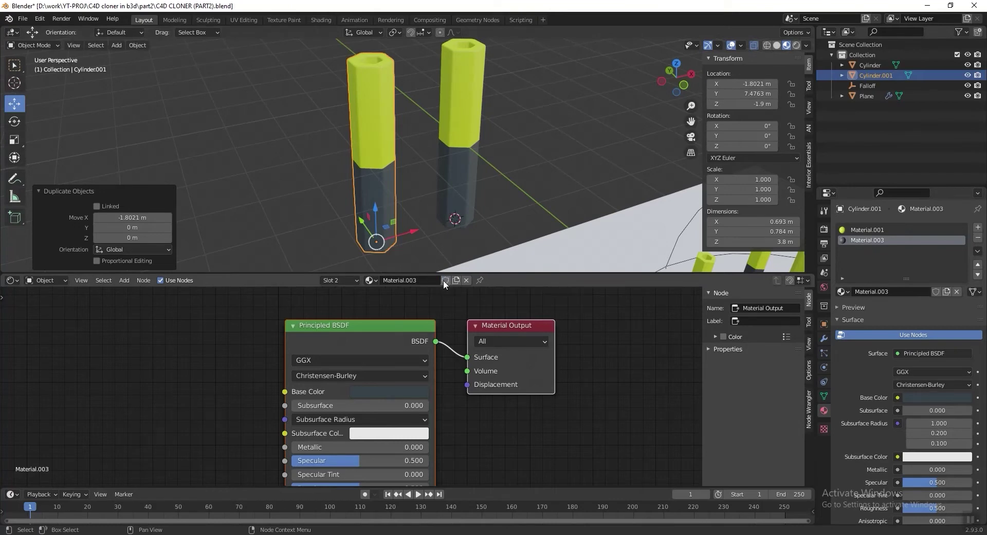
middle_drag(495, 319, 508, 282)
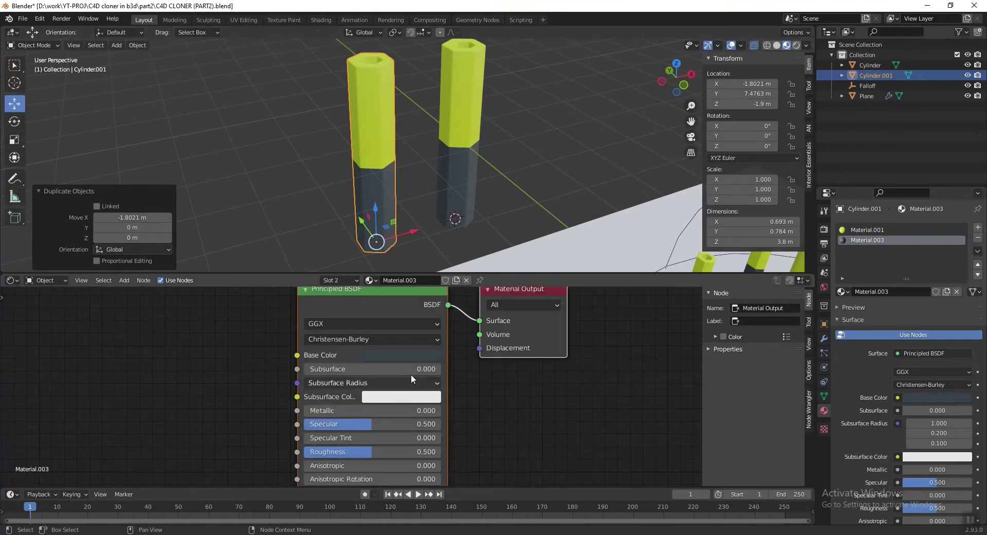
Set the duplicate's lower material base color to bright green, hex 2CF317, and save the file.
click(416, 354)
drag(443, 250, 376, 208)
drag(469, 239, 469, 181)
middle_drag(263, 180, 280, 168)
click(428, 357)
click(427, 295)
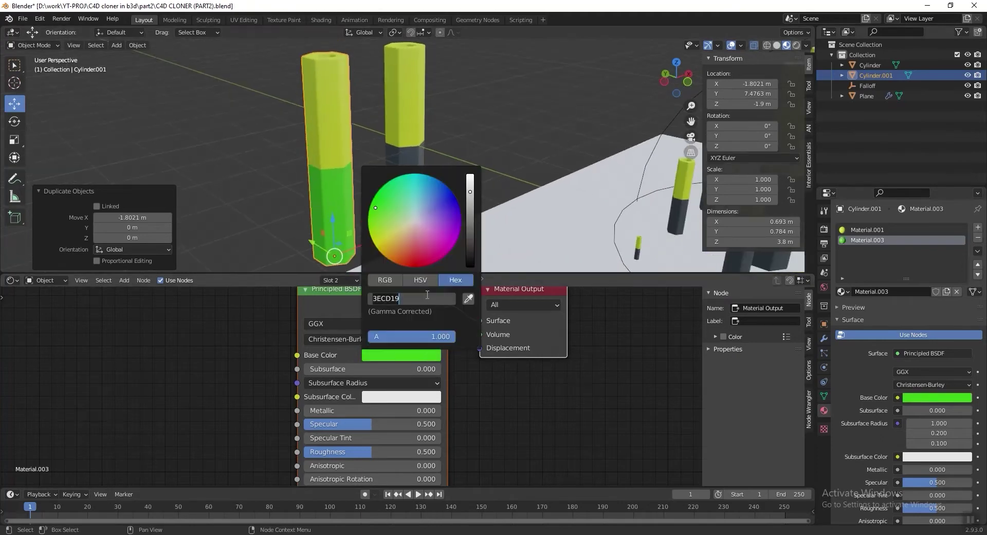
text(2cf317)
key(Return)
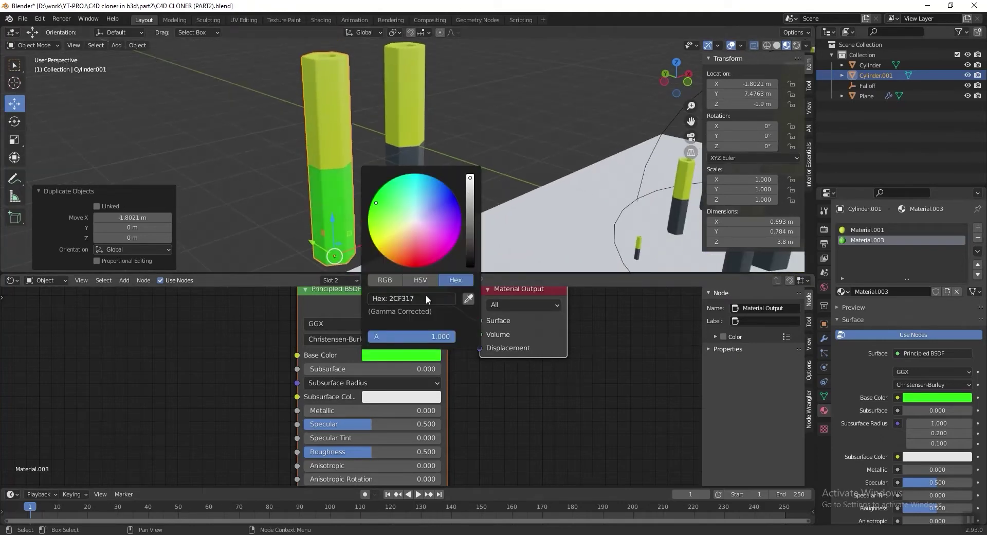
key(ctrl+s)
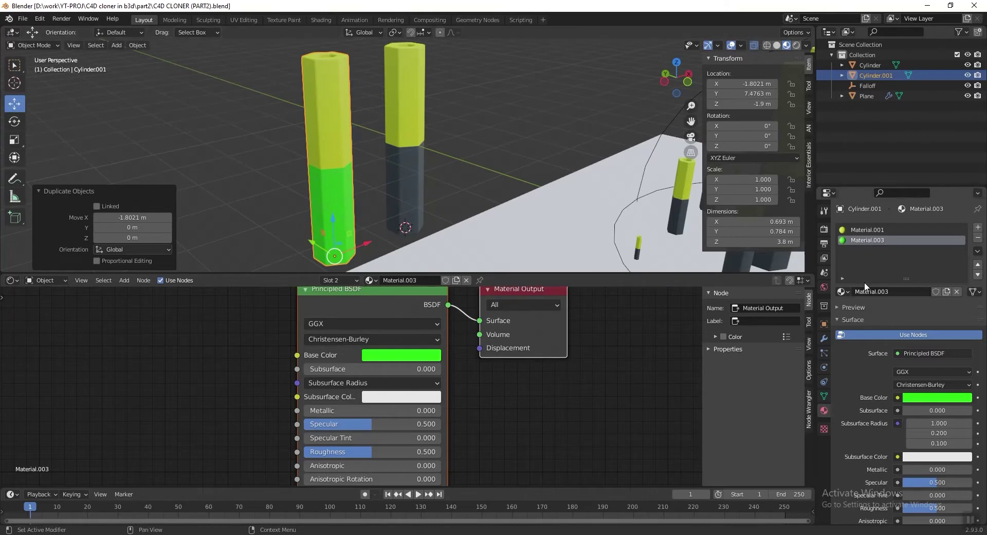
Make the duplicate's upper material a single-user copy and set its base color to hex BCFF00.
click(887, 230)
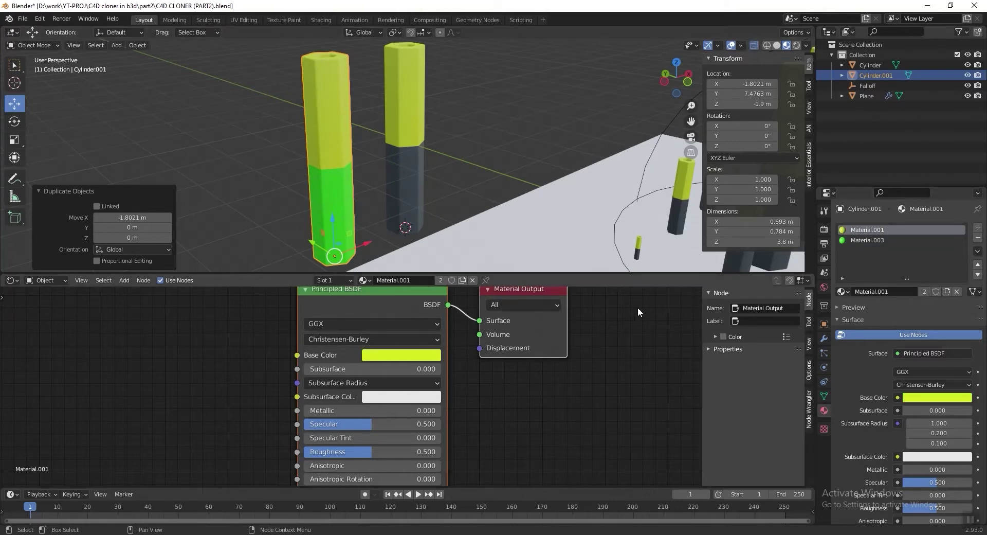
click(443, 278)
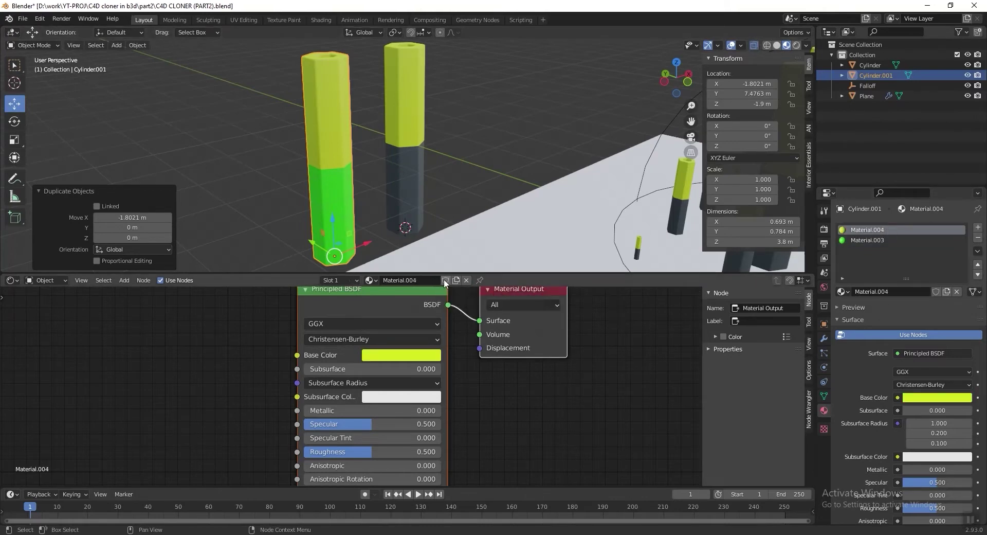
scroll(442, 365, down, 3)
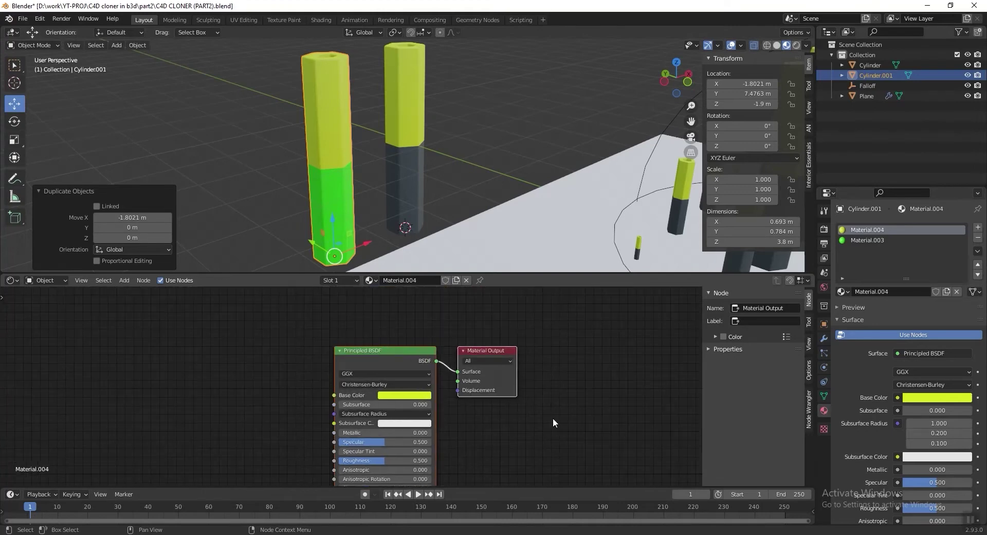
scroll(414, 370, up, 2)
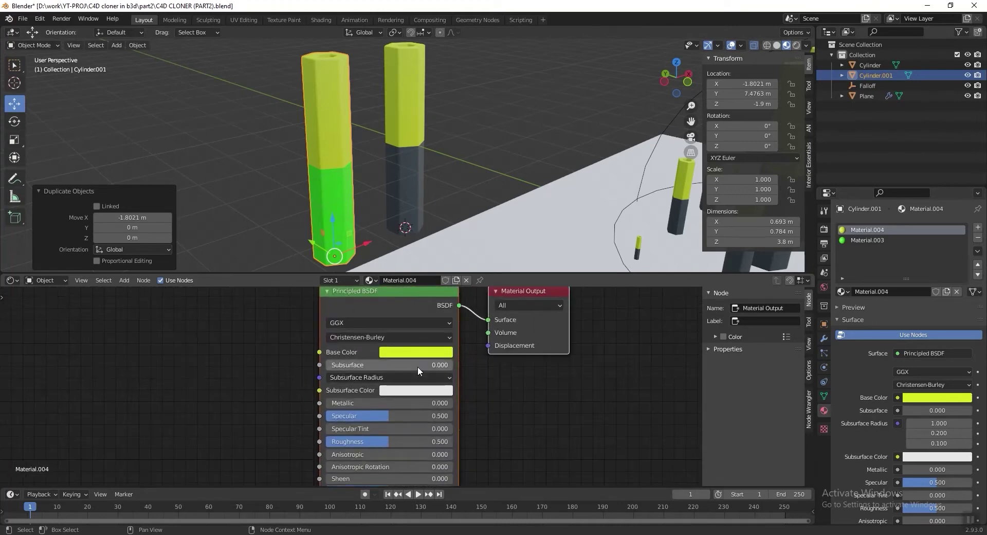
click(423, 358)
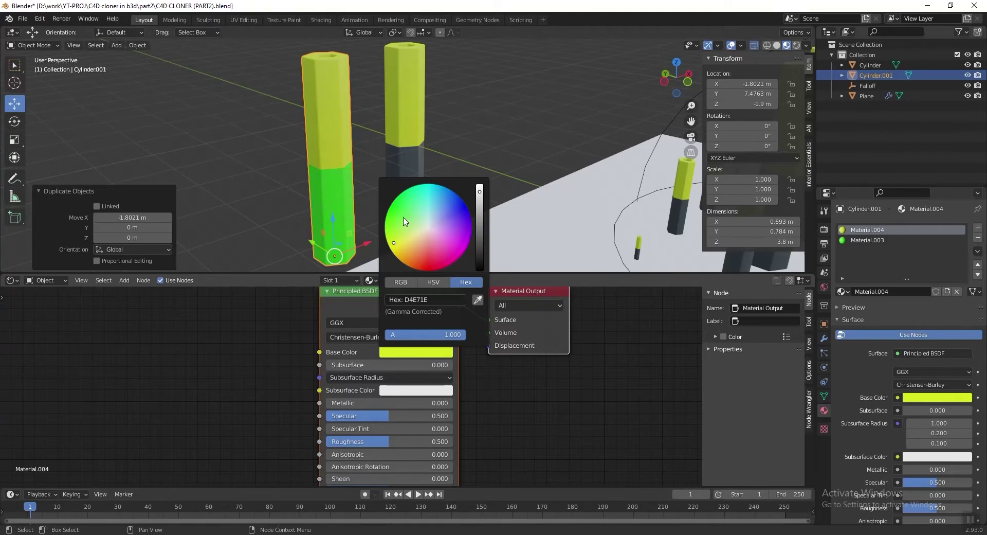
drag(395, 242, 392, 234)
click(432, 299)
text(B)
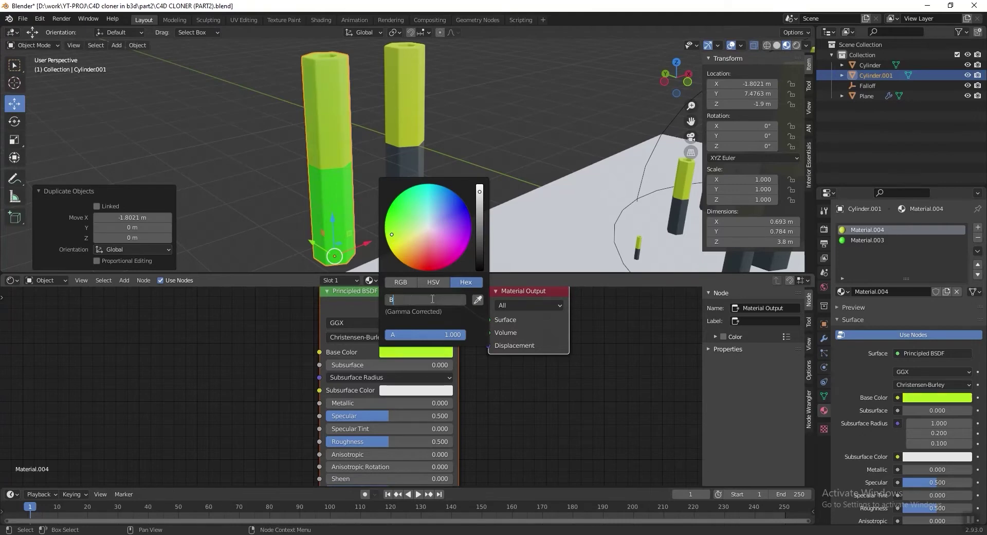
text(cff0)
text(0)
key(Return)
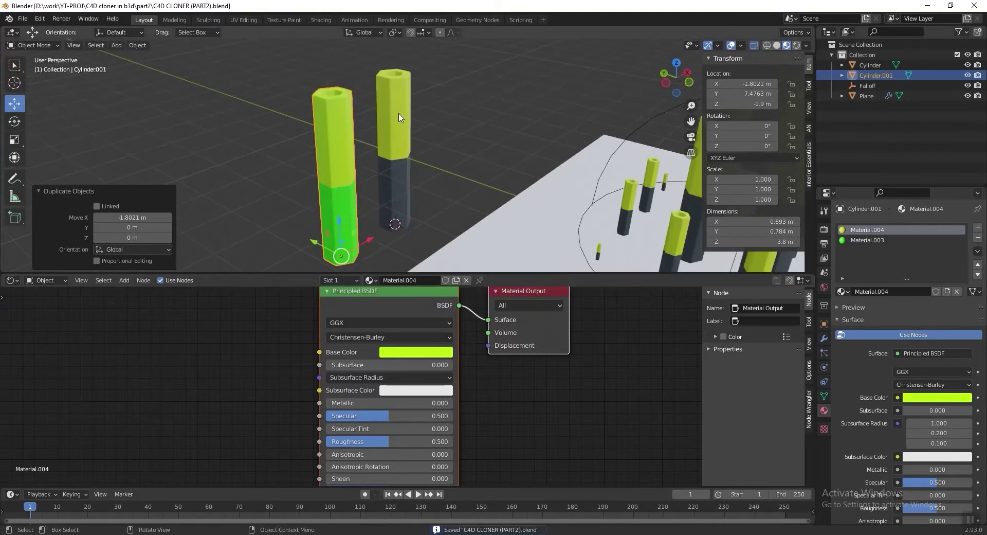
Duplicate the green cylinder and move the new copy about -1.97 m along the global X axis.
middle_drag(401, 120, 432, 131)
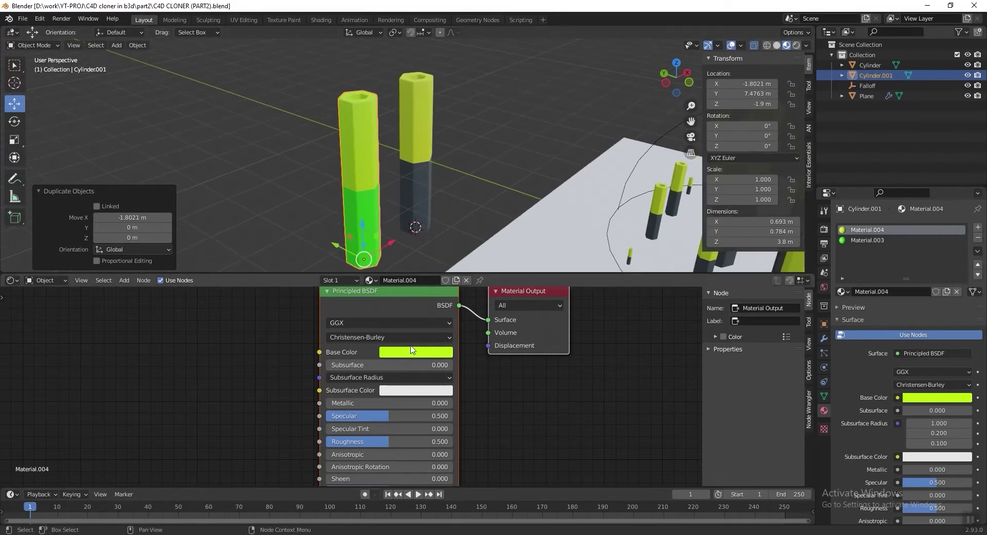
middle_drag(449, 143, 476, 115)
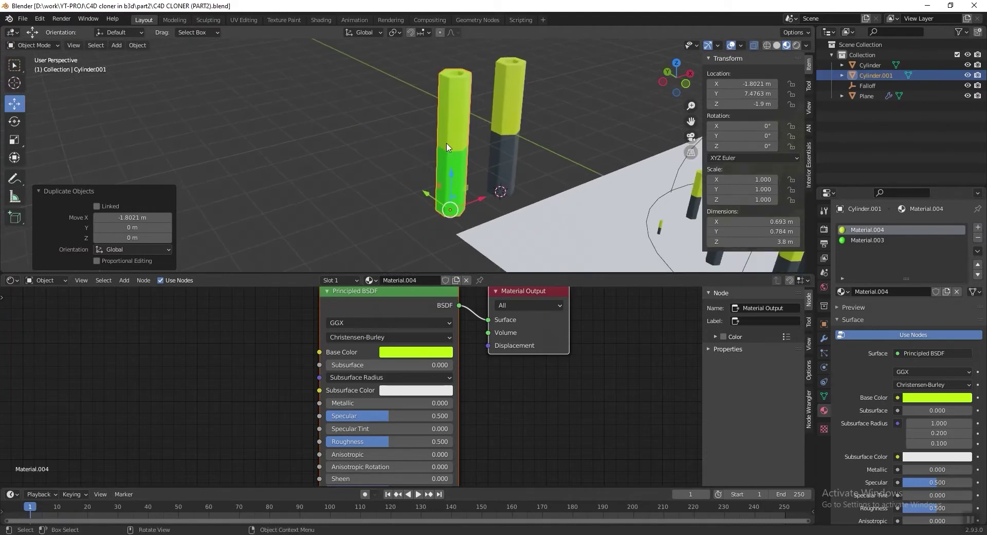
key(shift+d)
key(x)
click(383, 162)
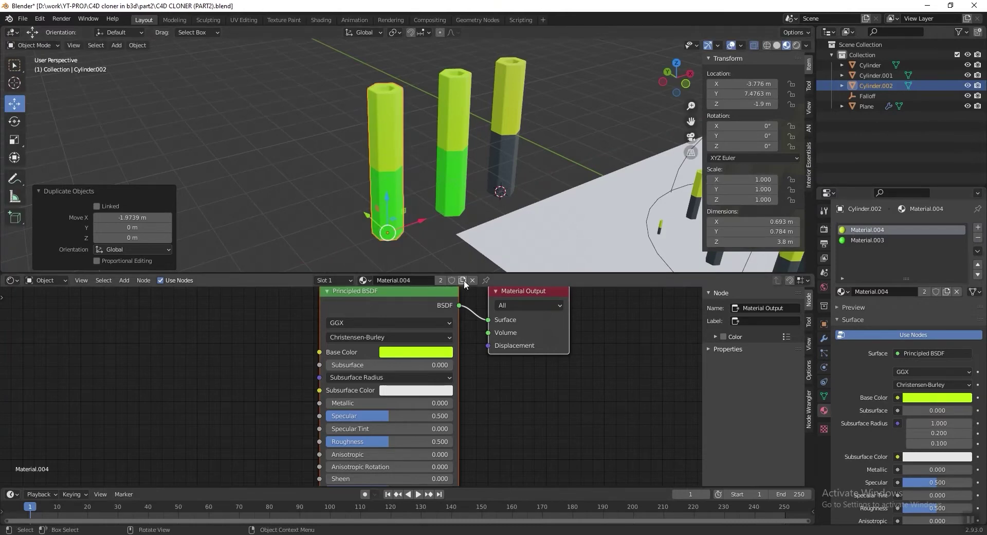
Give the third cylinder its own single-user upper material with base color hex C9DAE1, then save the file.
click(441, 280)
scroll(445, 308, up, 1)
click(411, 372)
click(424, 239)
drag(478, 193, 477, 206)
click(412, 315)
text(C9DAE1)
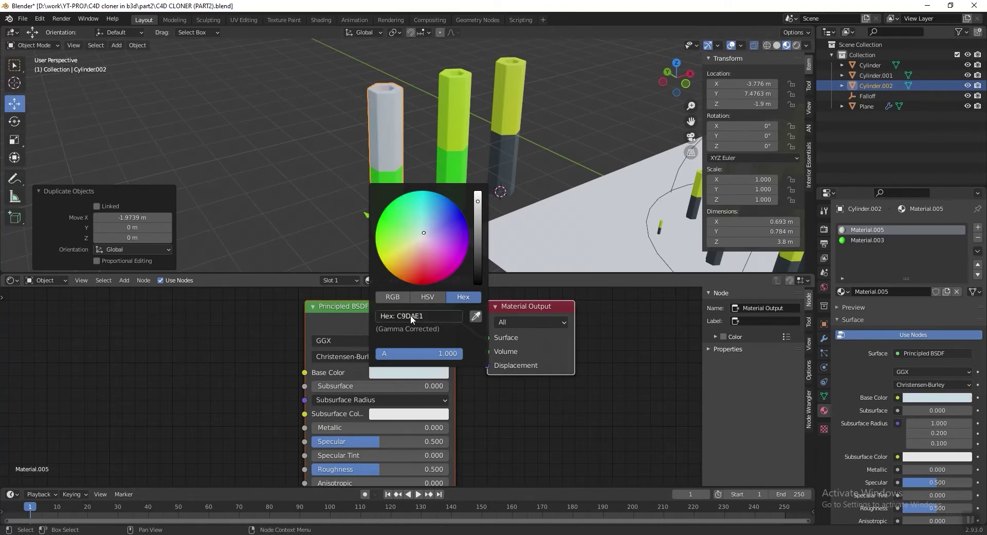
key(Return)
key(ctrl+s)
Make the third cylinder's lower material a single-user copy and set its base color to hex B5C8CF.
click(872, 239)
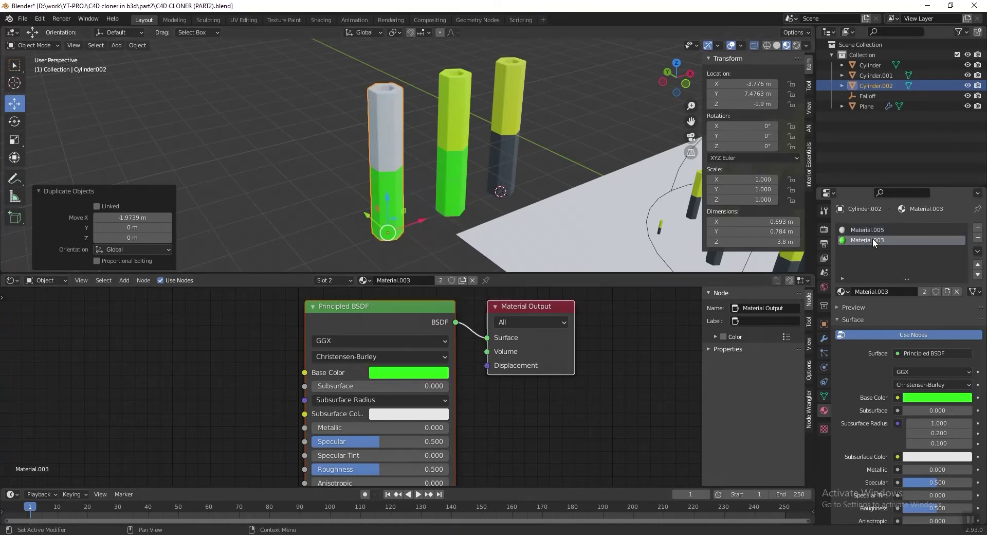
click(456, 280)
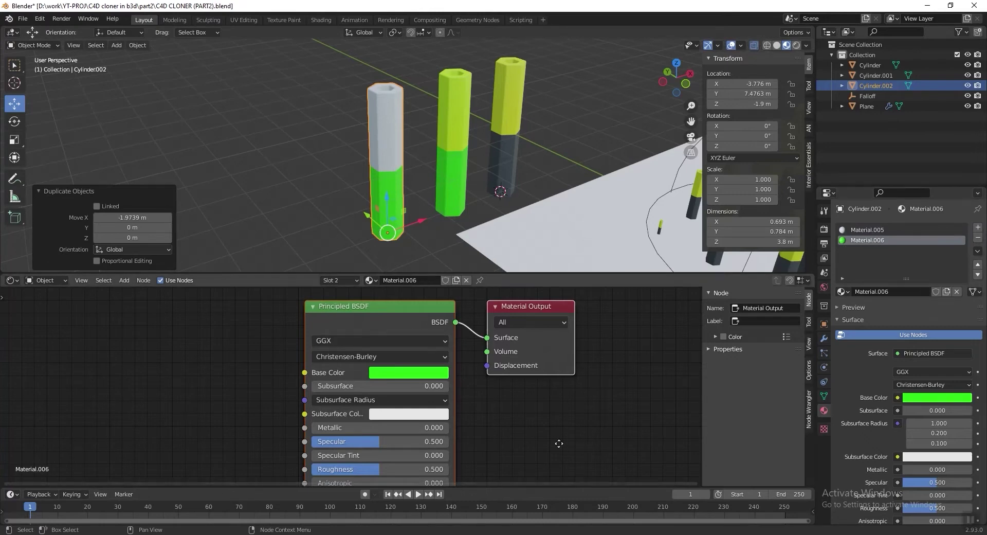
middle_drag(556, 438, 554, 420)
click(408, 360)
click(425, 298)
text(B5C)
text(5C7)
key(Return)
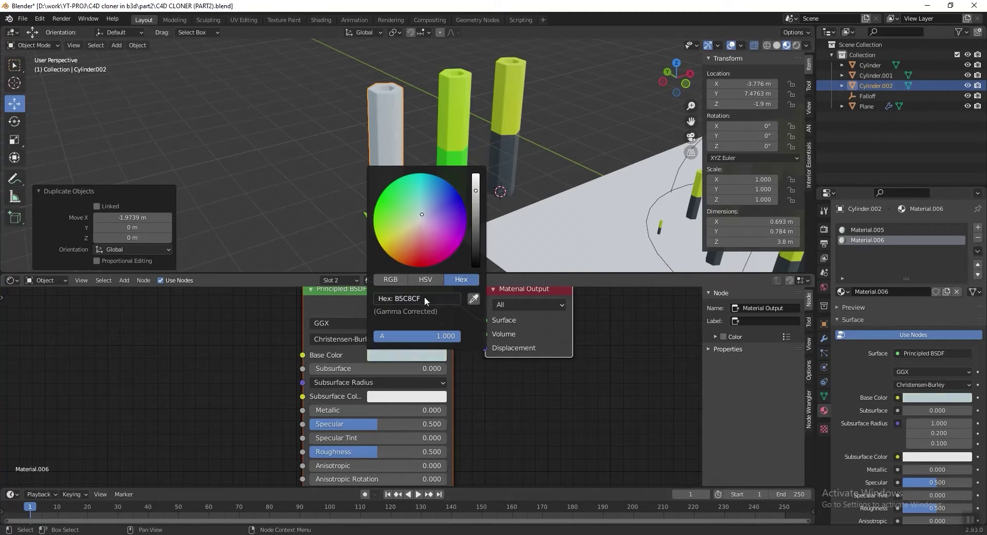
middle_drag(306, 208, 373, 181)
scroll(366, 189, up, 4)
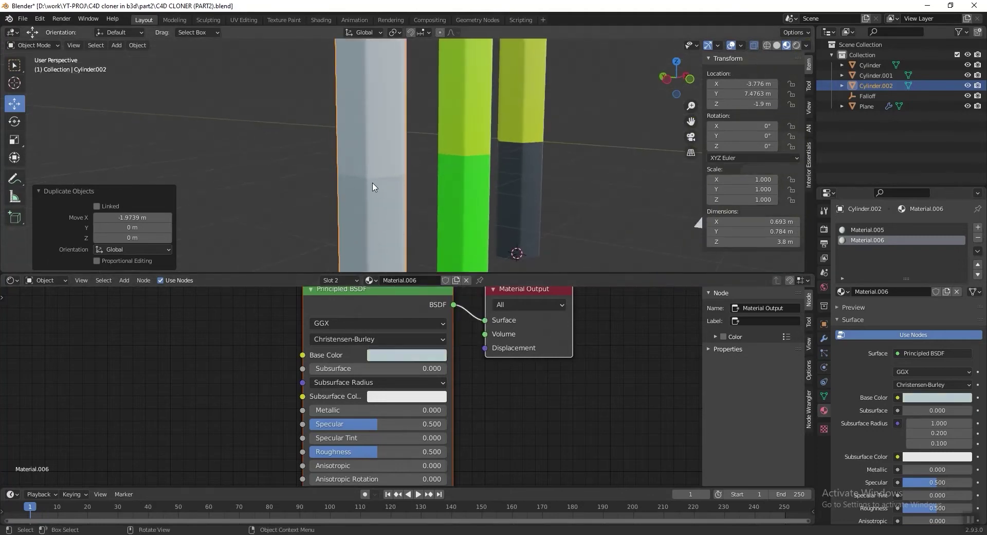
Save the file, and move all three standalone cylinders into a new collection named Clone Objects.
scroll(375, 178, down, 5)
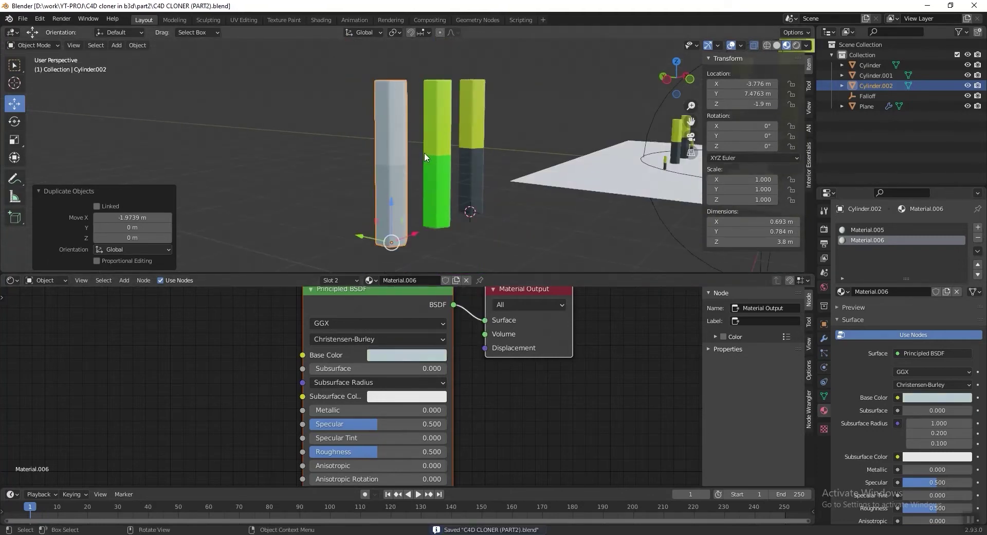
middle_drag(424, 152, 424, 160)
key(ctrl+s)
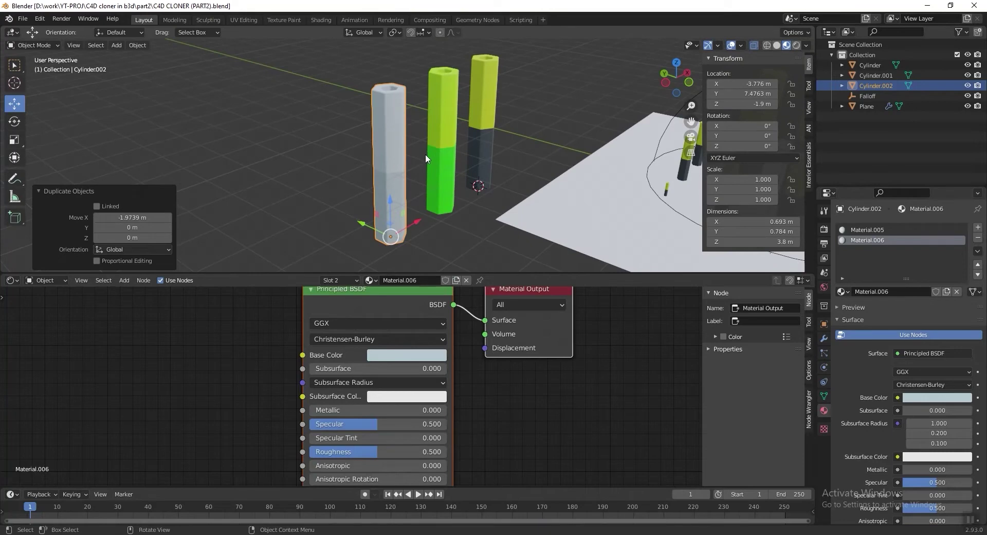
drag(504, 86, 321, 145)
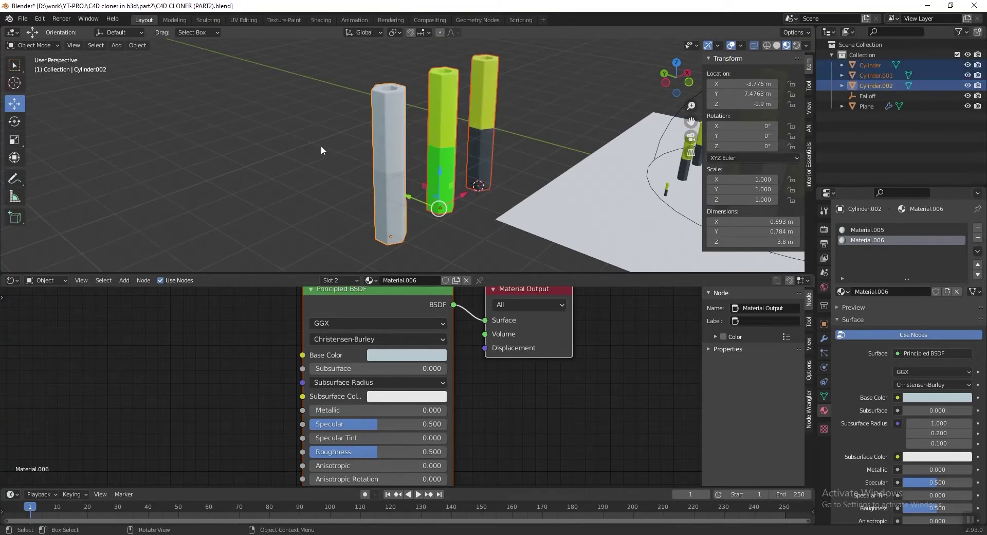
key(m)
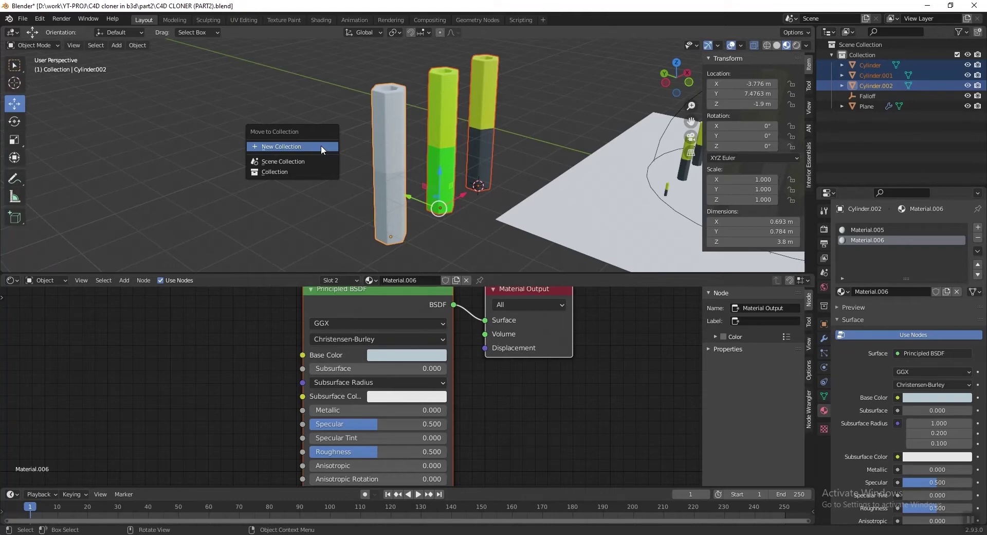
click(324, 144)
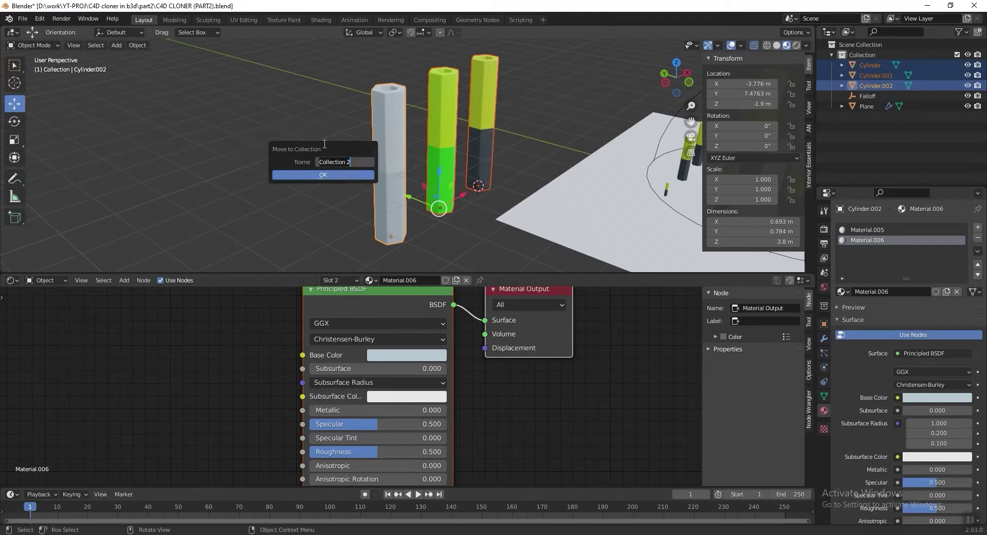
text(Clone Objects)
click(332, 174)
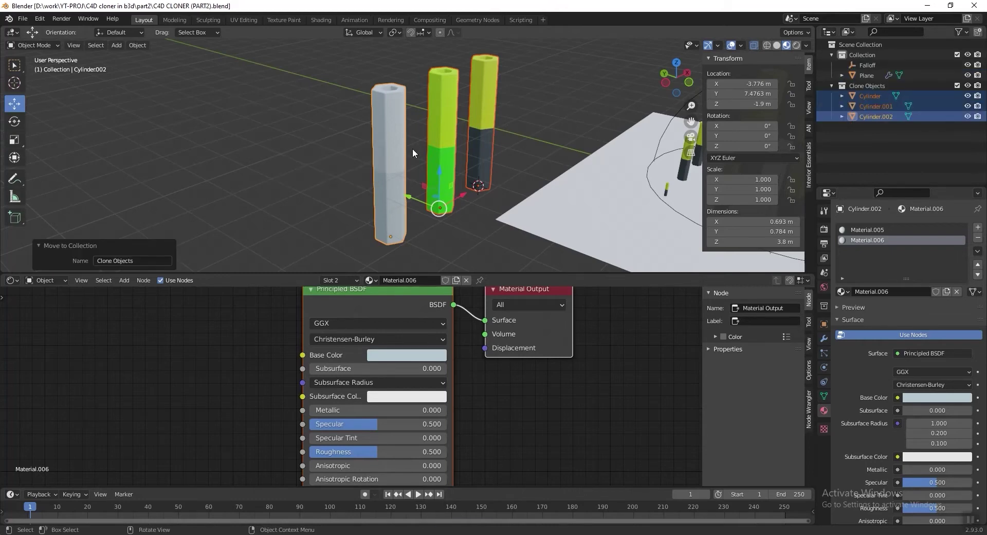
Select the plane and switch the shader node area to the Geometry Node Editor, framing its whole node tree.
scroll(414, 127, down, 3)
shift+middle_drag(499, 147, 291, 144)
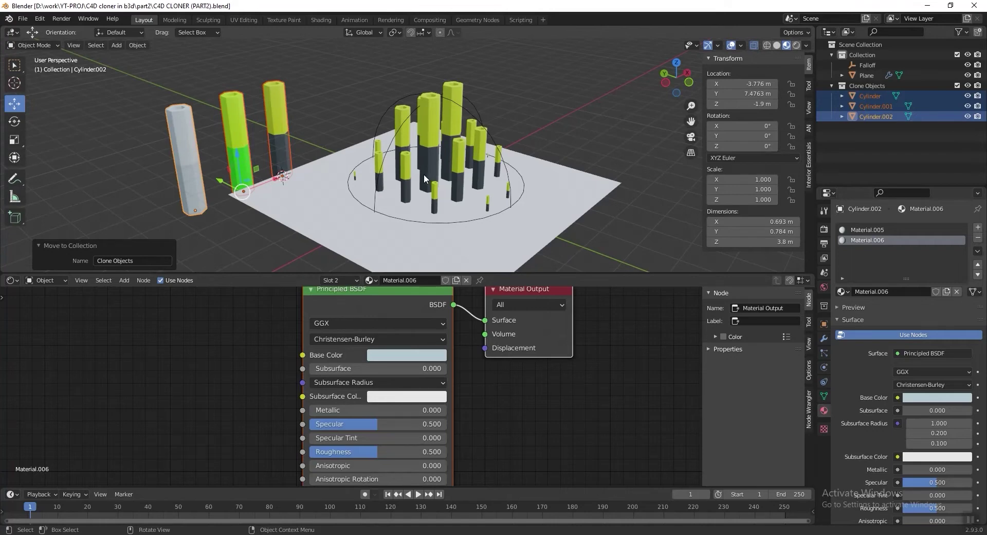
click(353, 225)
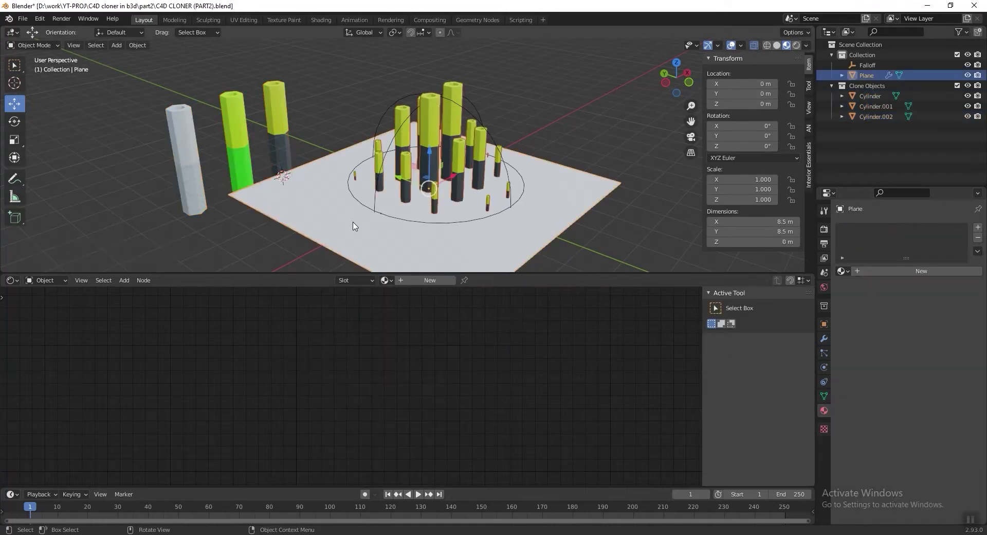
click(11, 280)
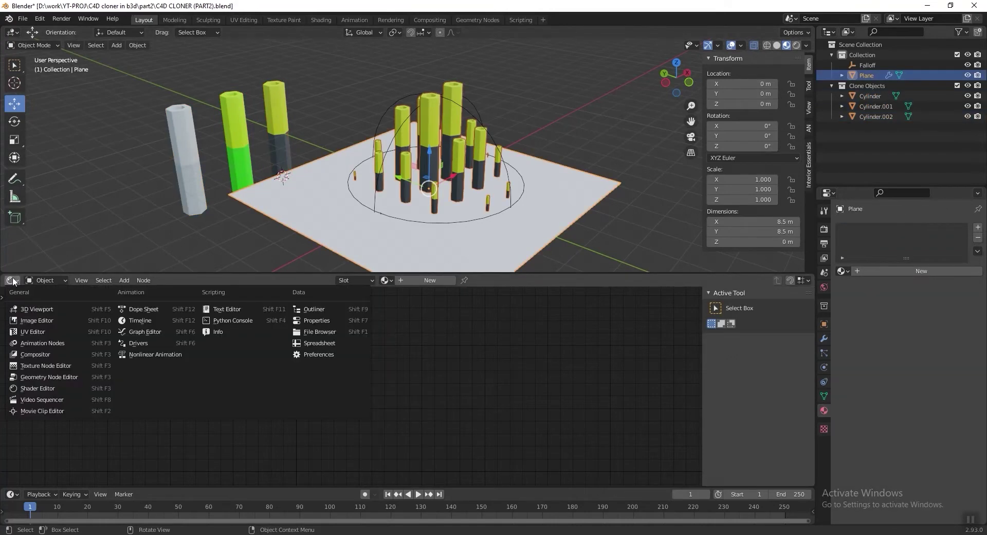
click(49, 377)
key(Home)
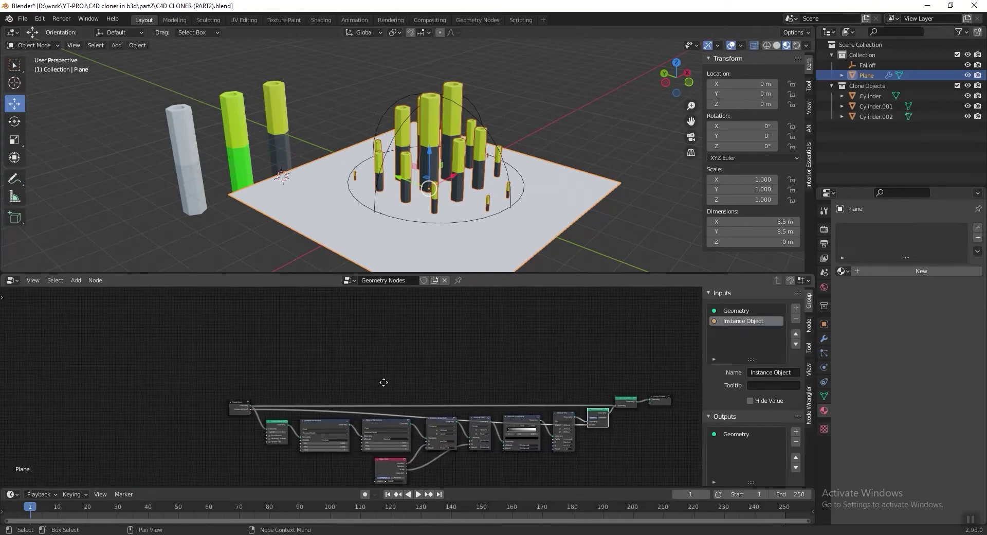
Set the Point Instance node to instance the Clone Objects collection, with Whole Collection disabled.
scroll(595, 434, up, 4)
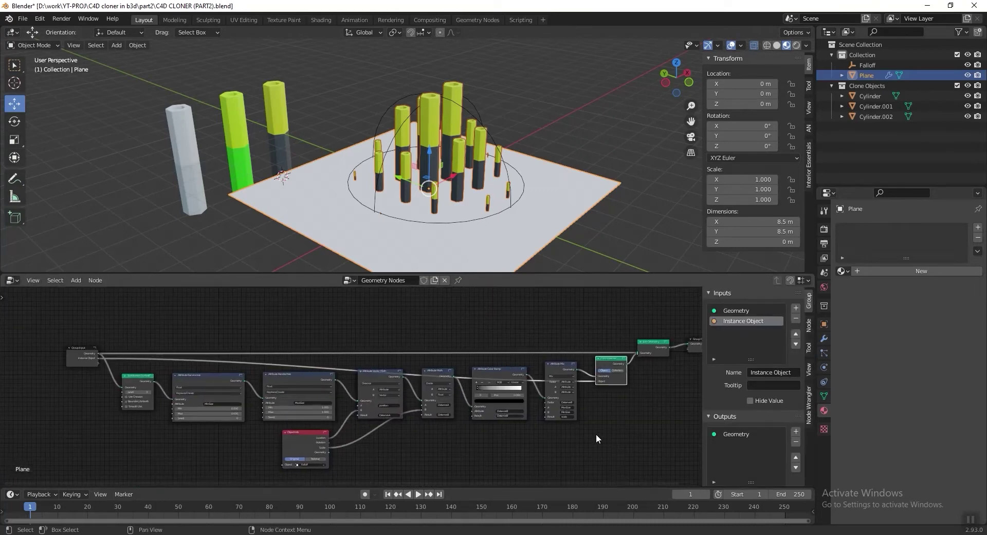
middle_drag(597, 434, 457, 421)
scroll(447, 392, up, 5)
middle_drag(568, 397, 463, 426)
scroll(525, 379, up, 7)
click(506, 367)
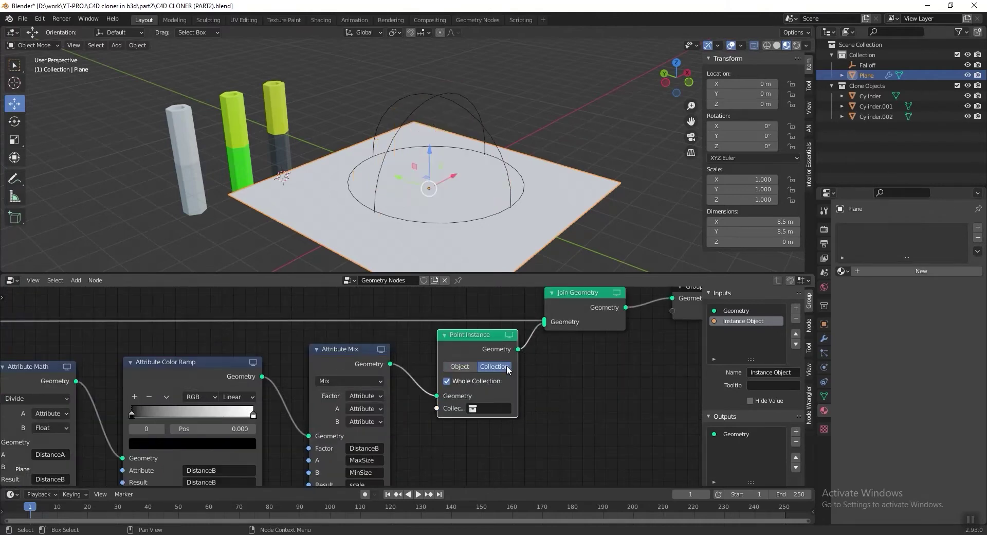
click(494, 409)
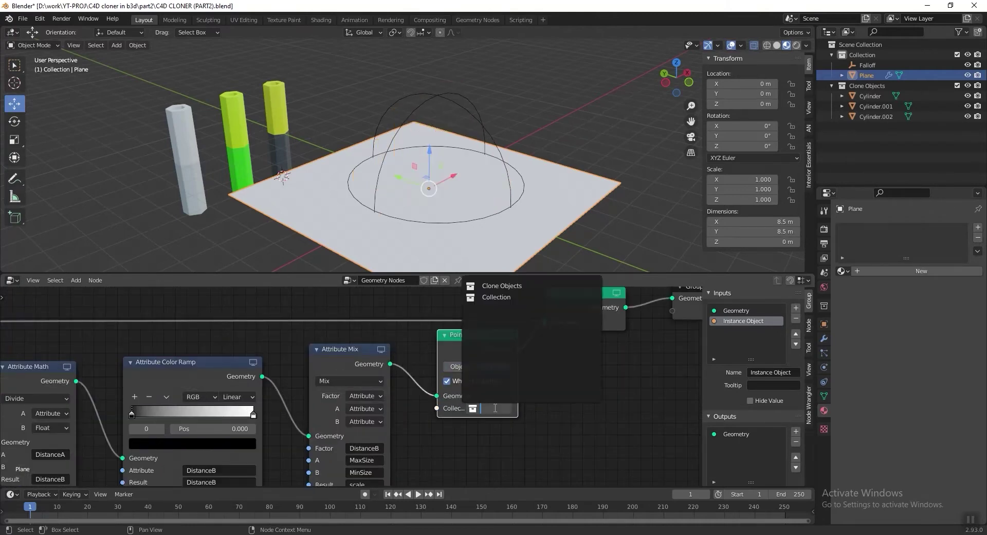
click(509, 287)
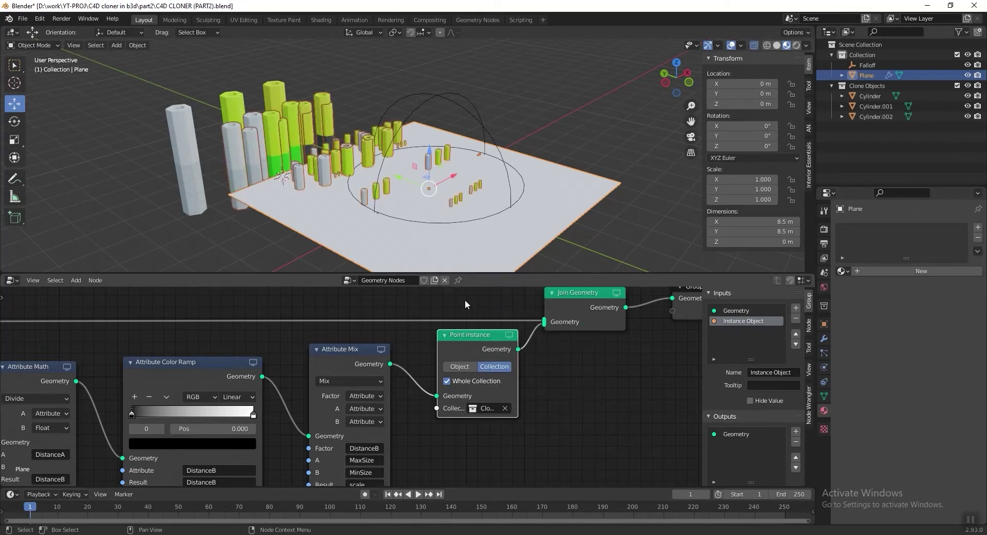
click(482, 381)
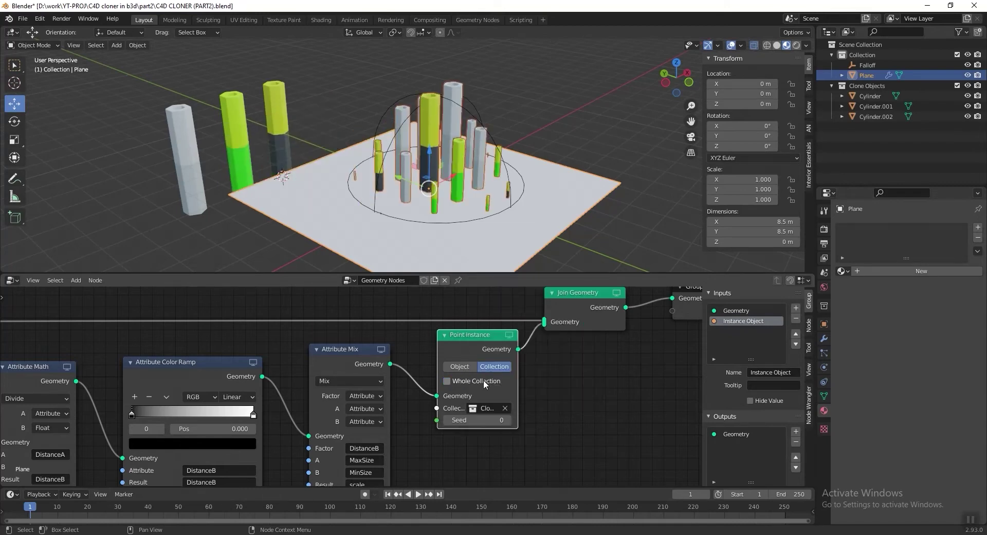
Try different seeds on the Point Instance node and settle on a seed of 6.
click(509, 420)
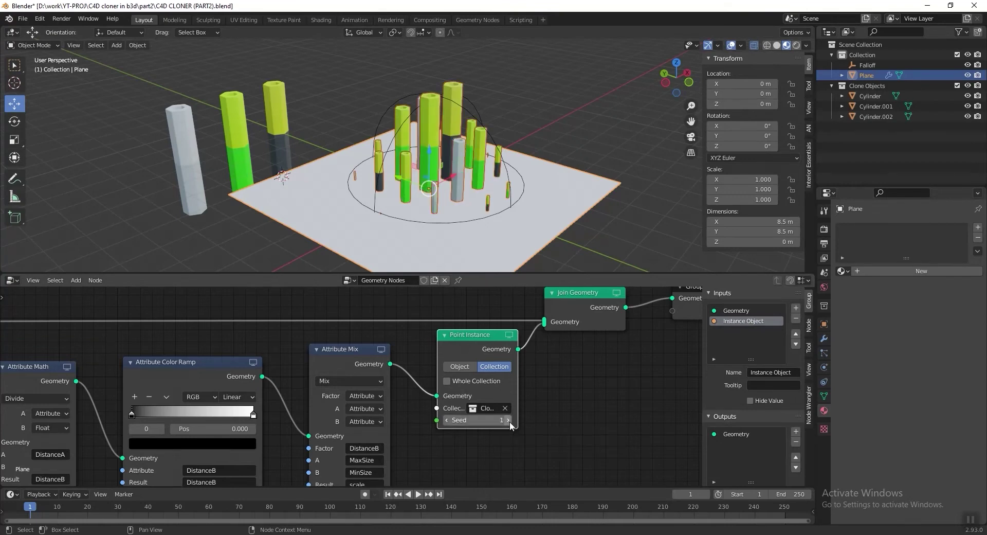
click(509, 420)
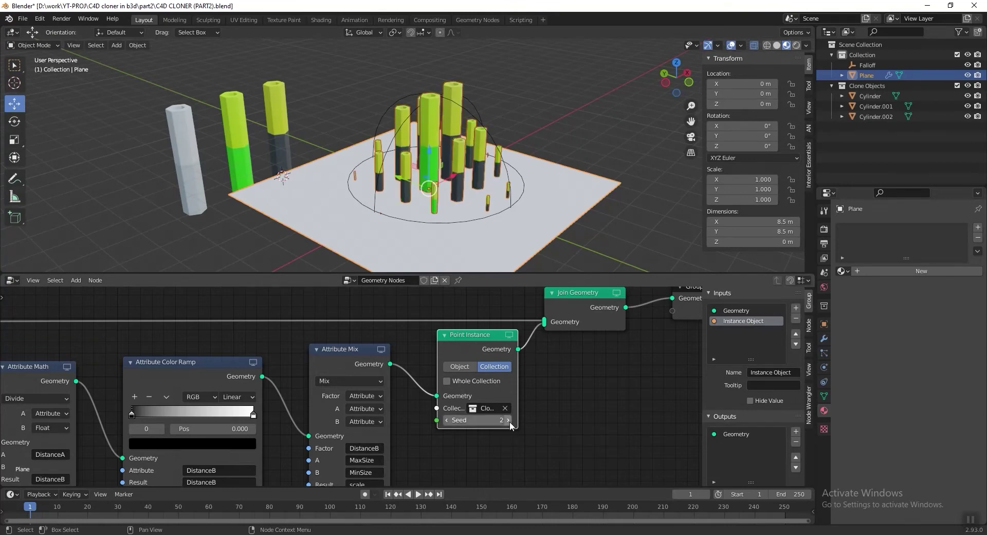
click(510, 421)
click(509, 421)
click(509, 420)
click(510, 421)
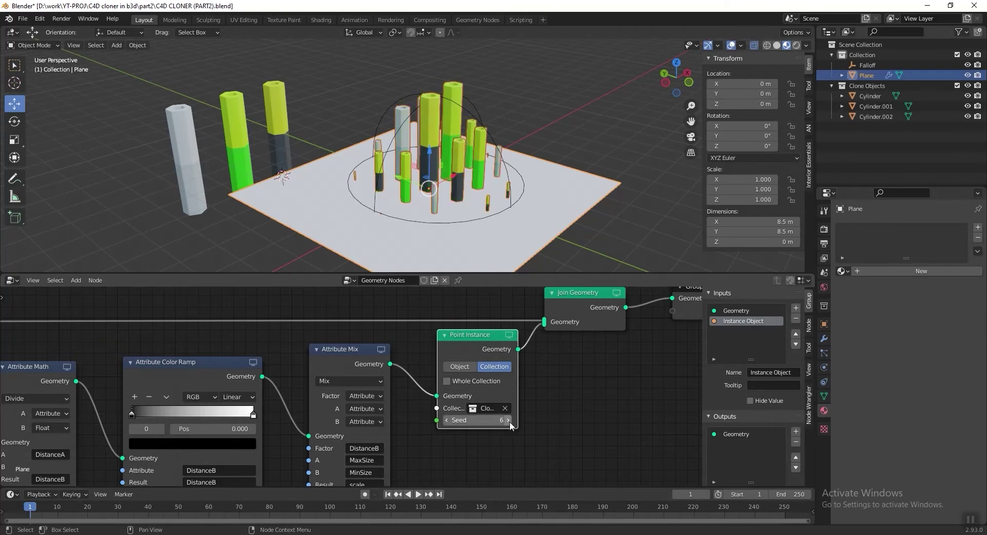
middle_drag(533, 137, 509, 257)
click(508, 421)
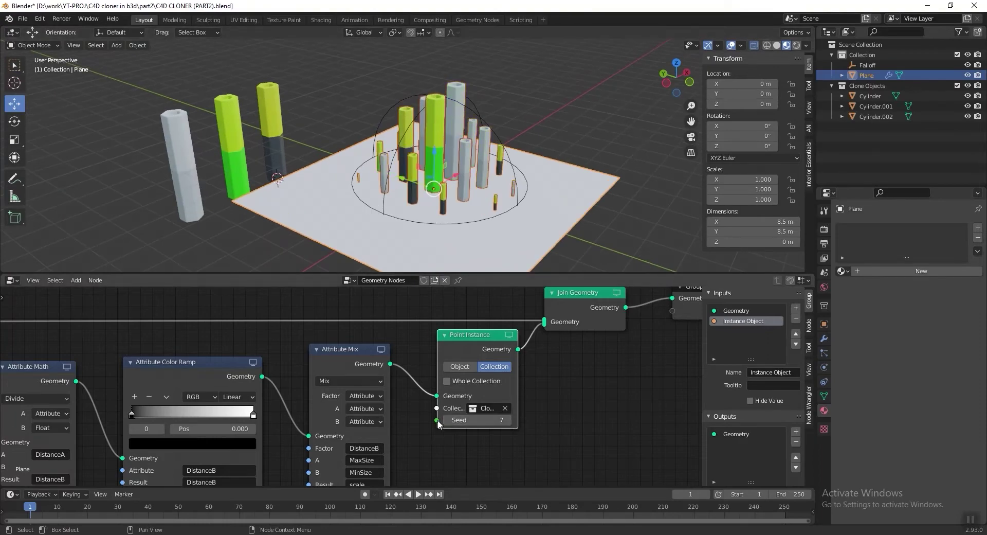
click(446, 422)
click(448, 420)
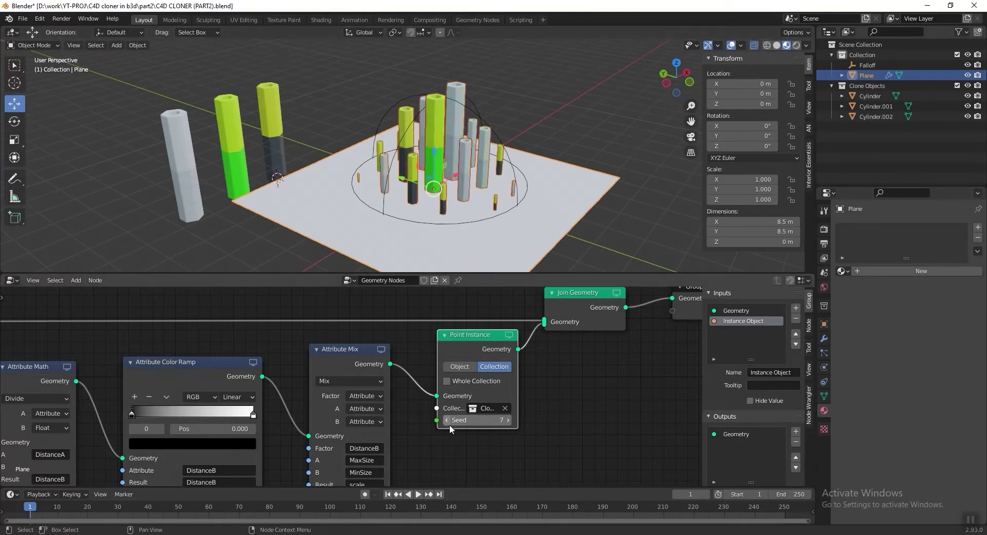
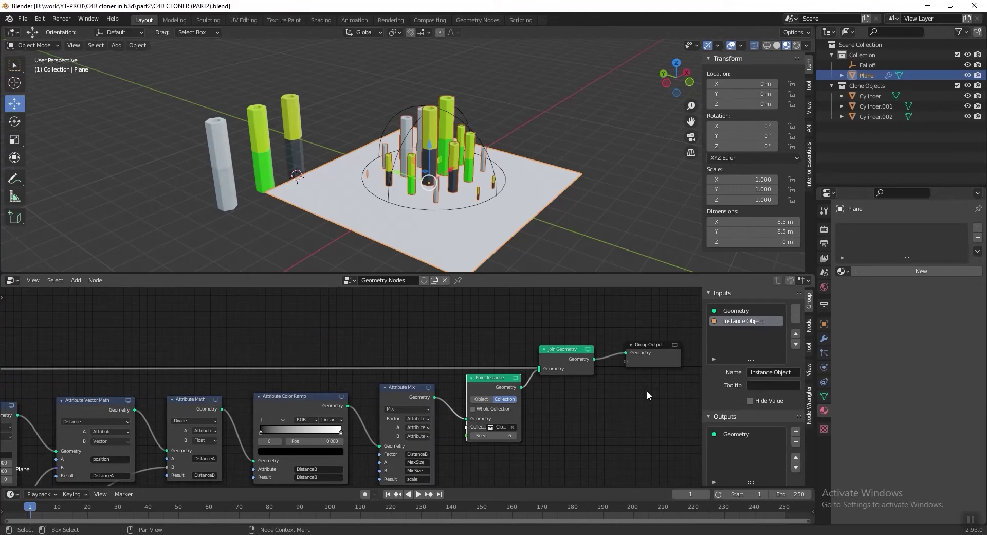
Add a Transform node on the link between Group Input and Join Geometry, placed above the other nodes.
key(shift+a)
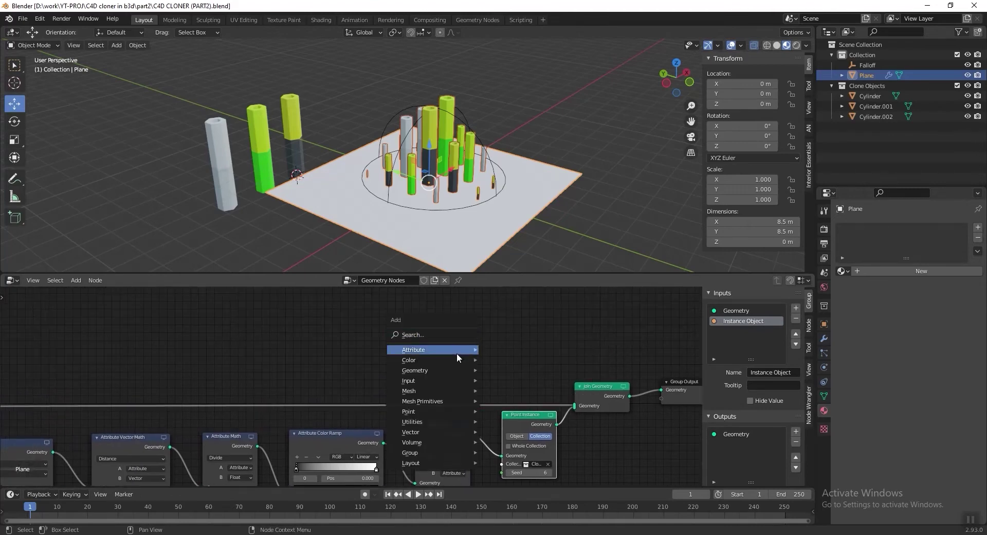
mouse_move(465, 371)
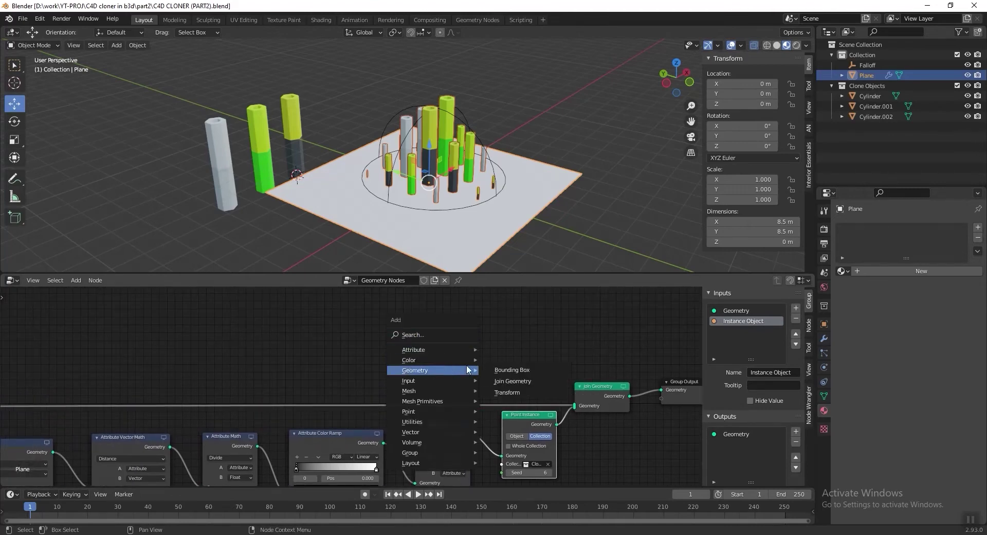
click(516, 394)
click(340, 344)
scroll(456, 358, down, 2)
scroll(455, 358, down, 4)
middle_drag(433, 347, 486, 367)
drag(430, 383, 351, 351)
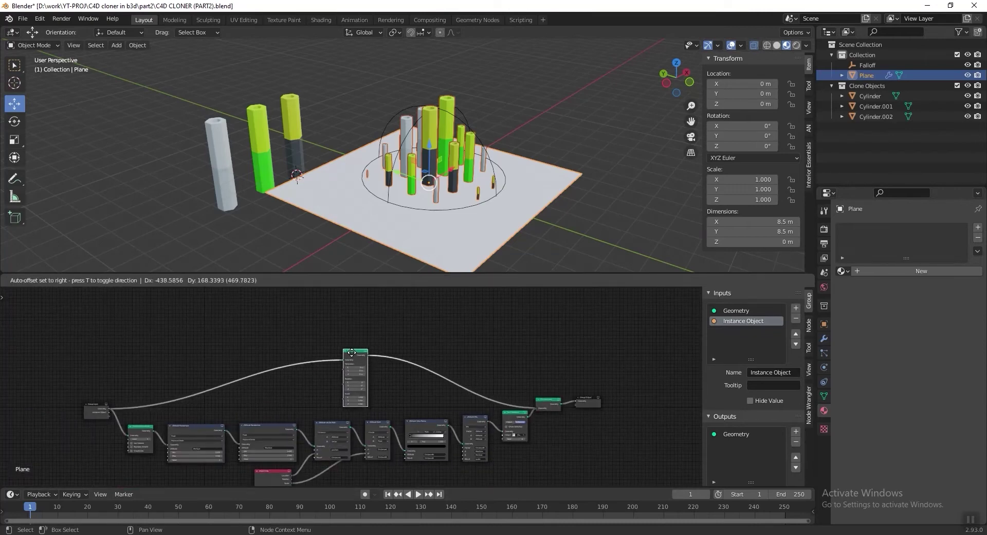
Save the file, and set the Transform node's scale to 2.9 on X, Y and Z.
scroll(375, 360, up, 6)
shift+scroll(454, 388, down, 3)
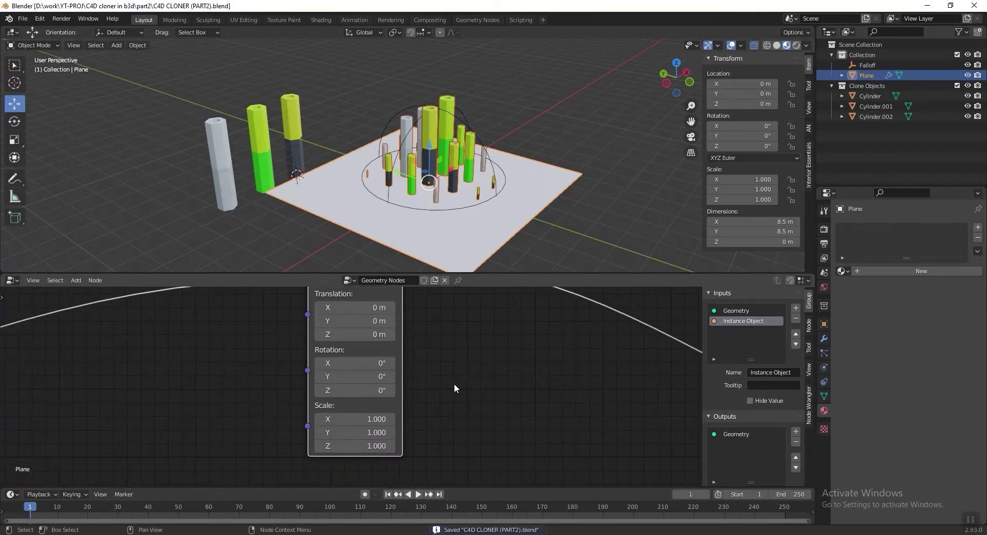
key(ctrl+s)
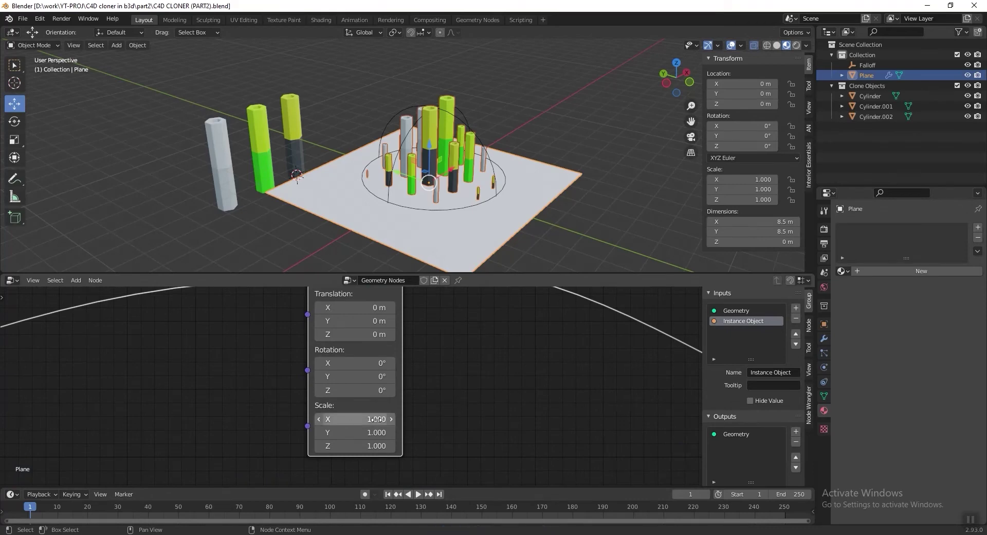
drag(354, 417, 354, 446)
text(2.)
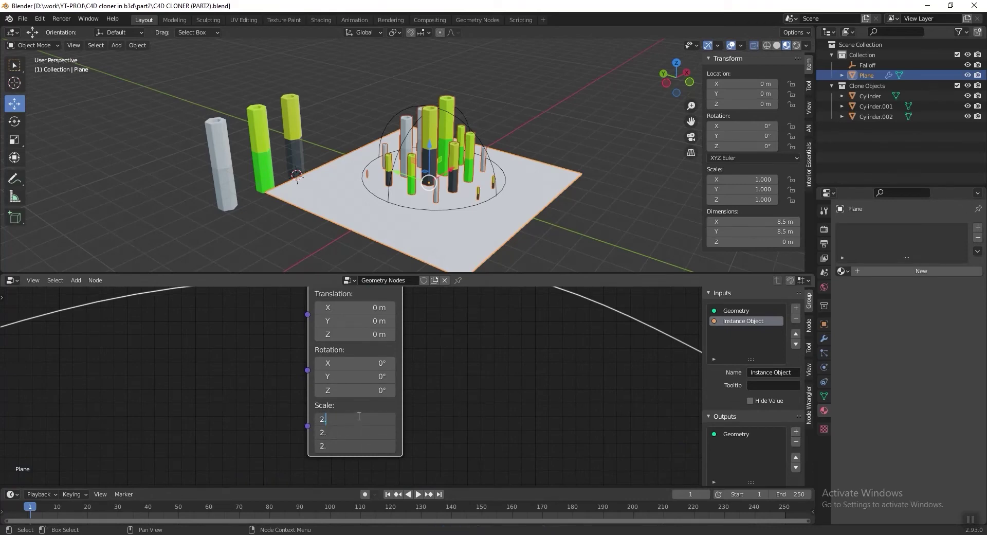
text(9)
key(Return)
Select the three source cylinders, move them away from the clones beyond the enlarged plane's edge, and save the file.
scroll(421, 186, down, 3)
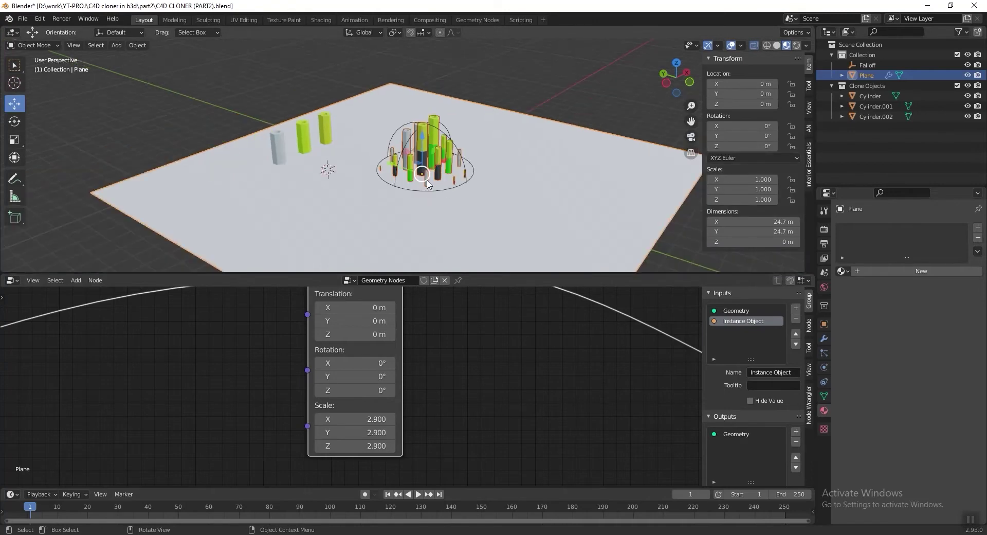
click(349, 163)
shift+click(327, 170)
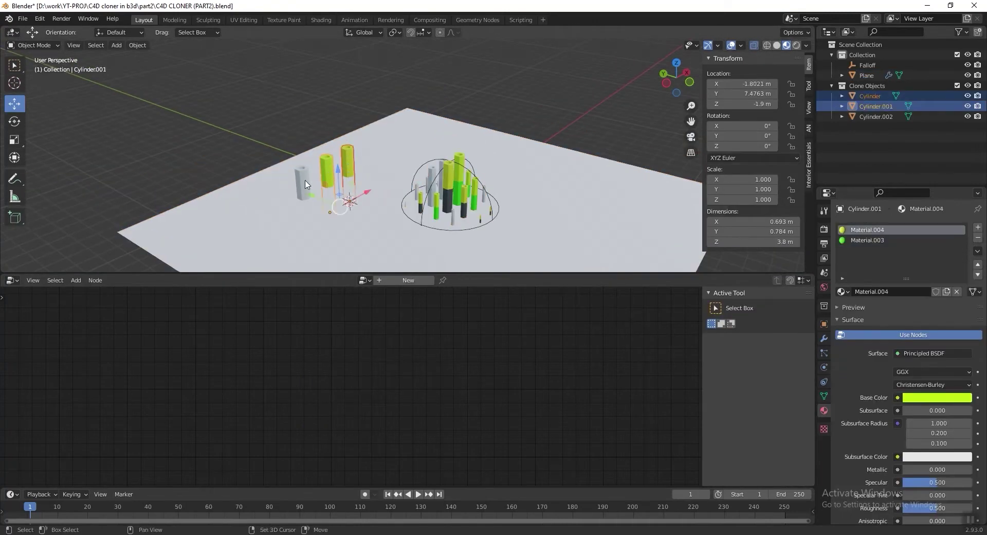
shift+click(303, 186)
middle_drag(324, 208, 317, 205)
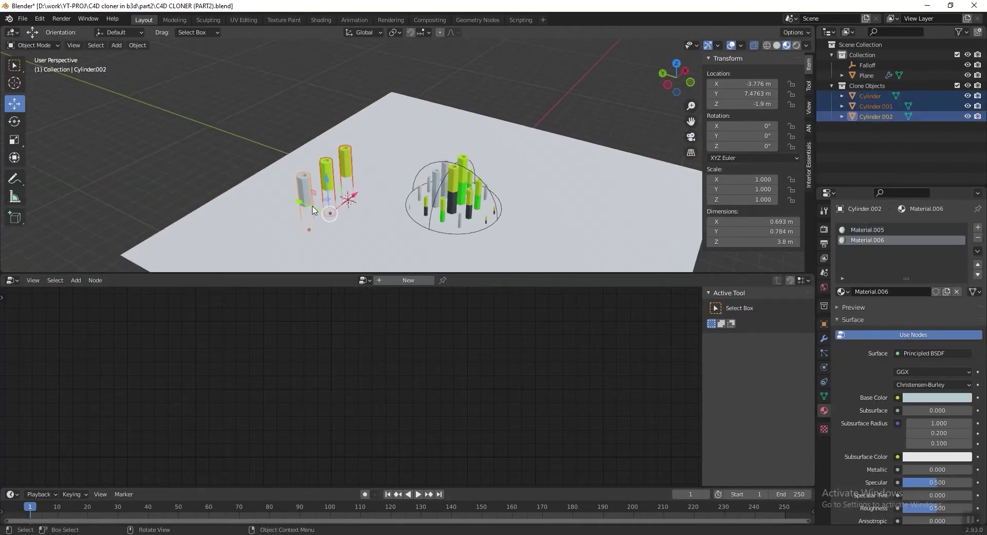
key(g)
click(237, 170)
key(ctrl+s)
Reselect the plane and set the Transform node's Z translation to 0.4 m.
middle_drag(403, 145, 463, 111)
click(532, 105)
scroll(533, 104, up, 3)
click(478, 216)
scroll(403, 344, up, 2)
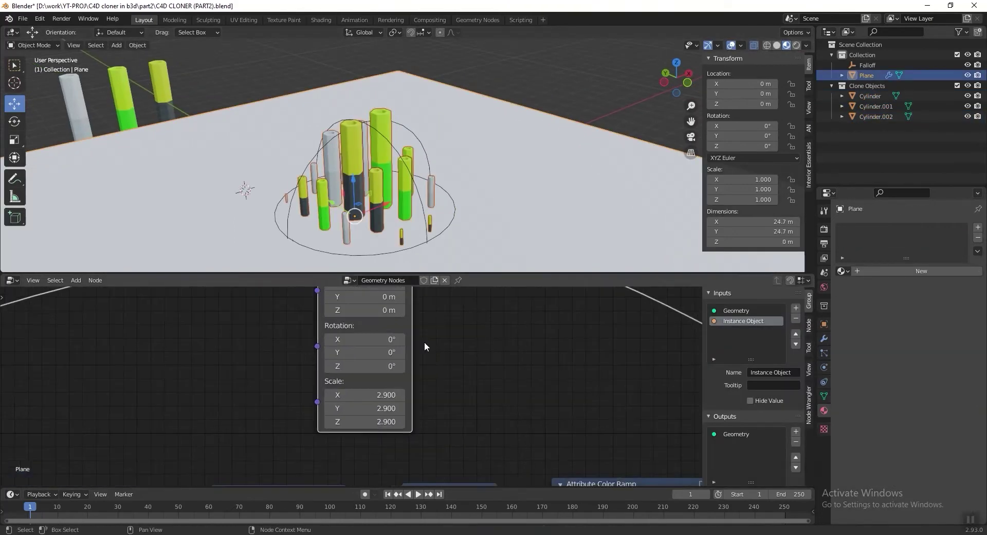
middle_drag(424, 343, 422, 392)
double_click(376, 364)
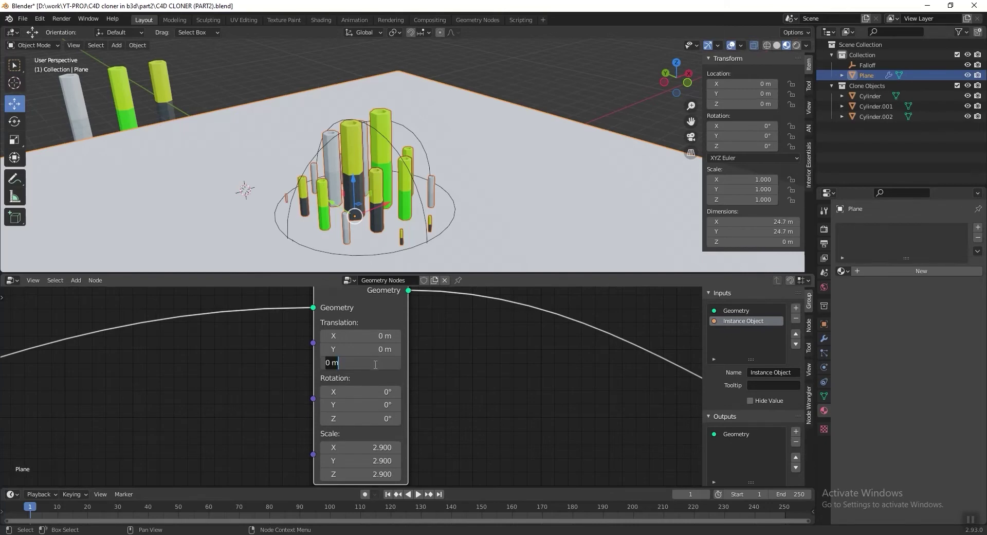
text(-0.4)
key(Return)
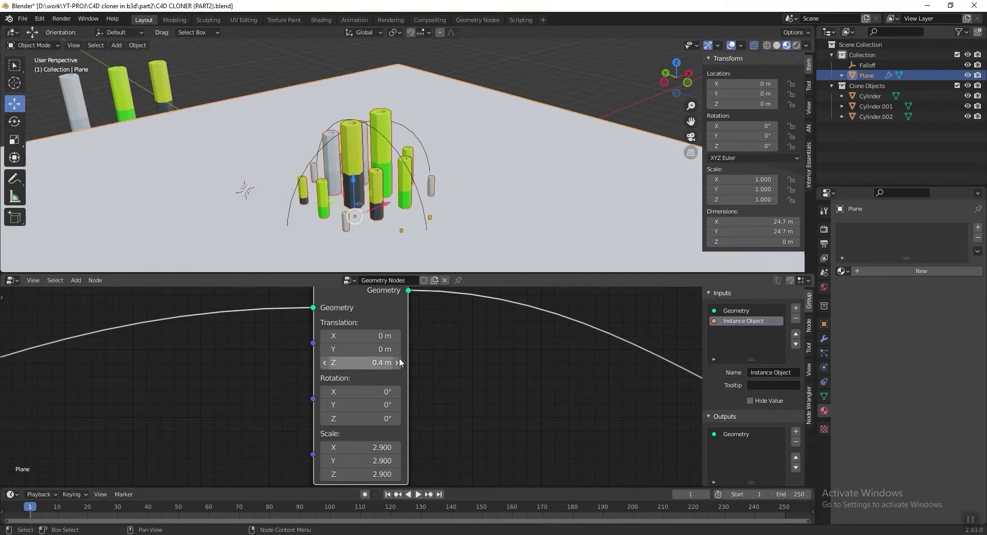
Move the Falloff empty about 0.26 m along global X, enlarge it to a scale of about 4.055, and save the file.
scroll(423, 135, down, 1)
click(407, 138)
drag(370, 159, 399, 186)
key(s)
click(498, 93)
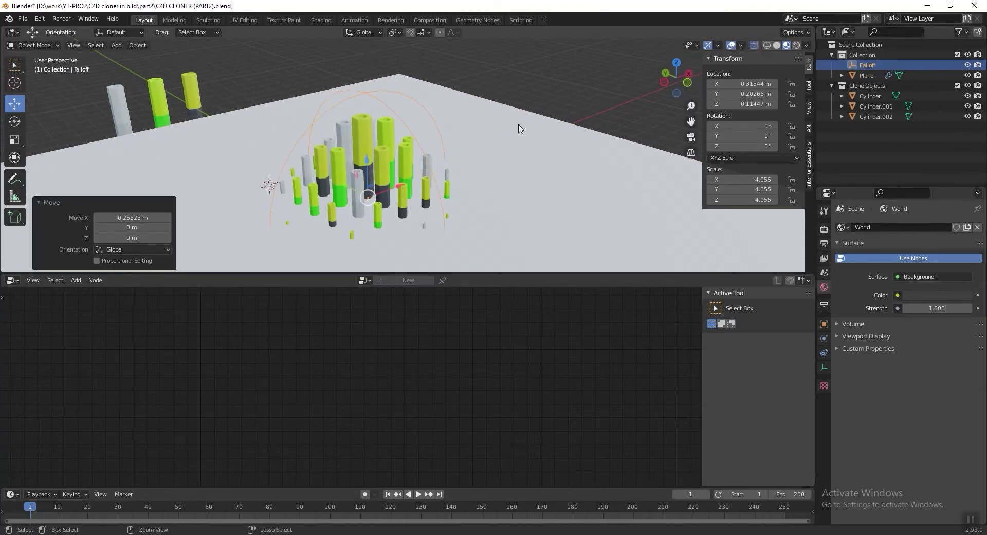
key(ctrl+s)
click(552, 88)
shift+middle_drag(484, 159, 483, 139)
shift+middle_drag(405, 122, 402, 134)
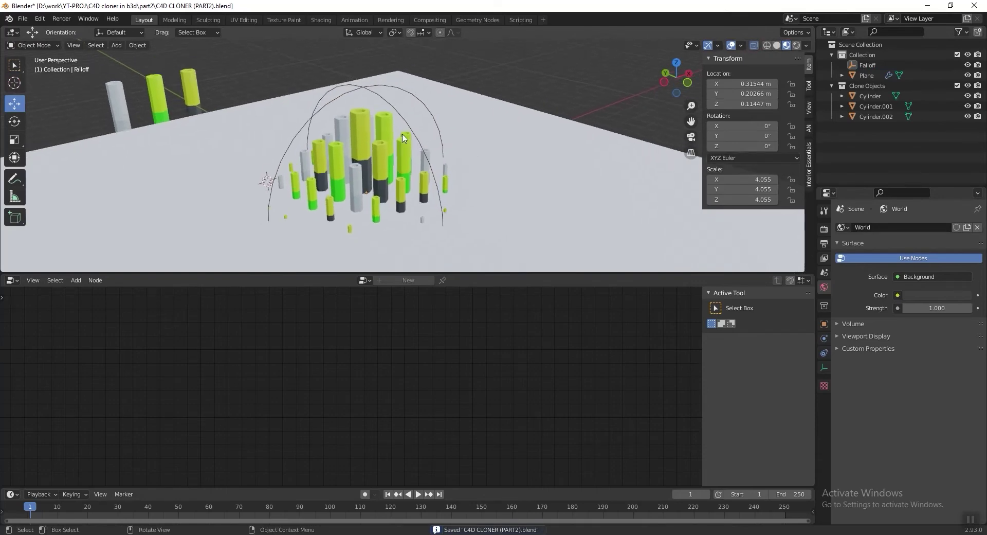
Reselect the plane and insert a Boolean node set to Difference between the Transform and Join Geometry nodes.
click(491, 201)
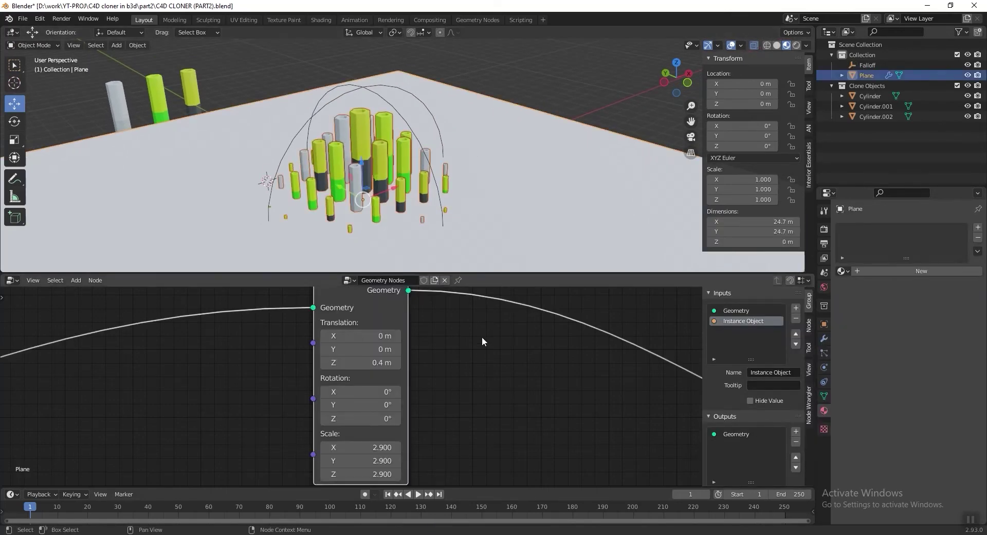
scroll(483, 341, down, 5)
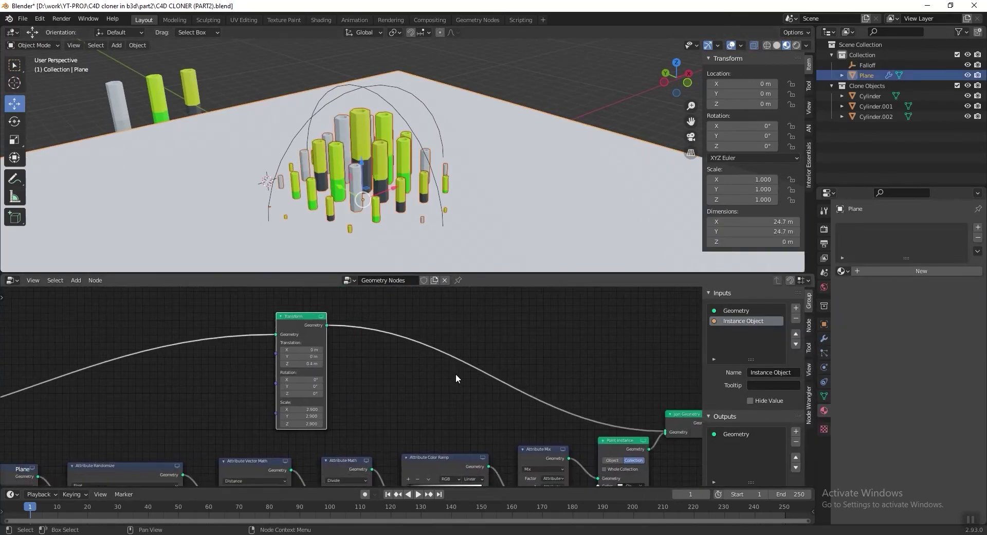
middle_drag(456, 378, 409, 379)
key(shift+a)
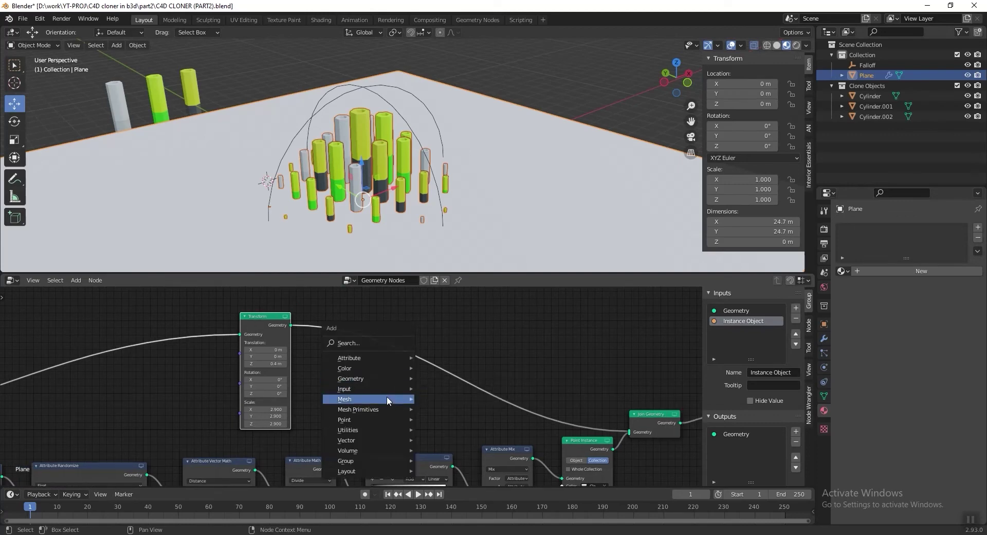
mouse_move(387, 399)
click(447, 400)
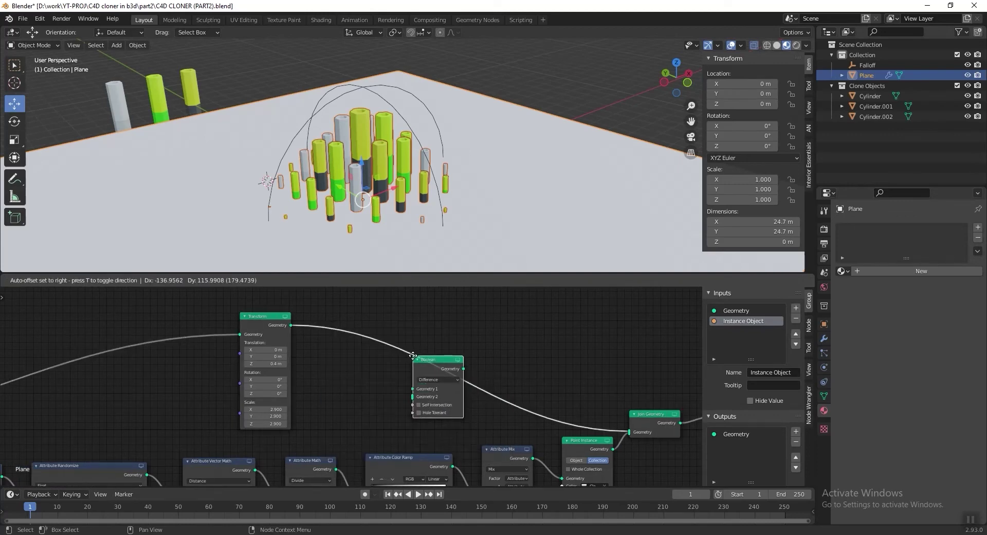
click(448, 367)
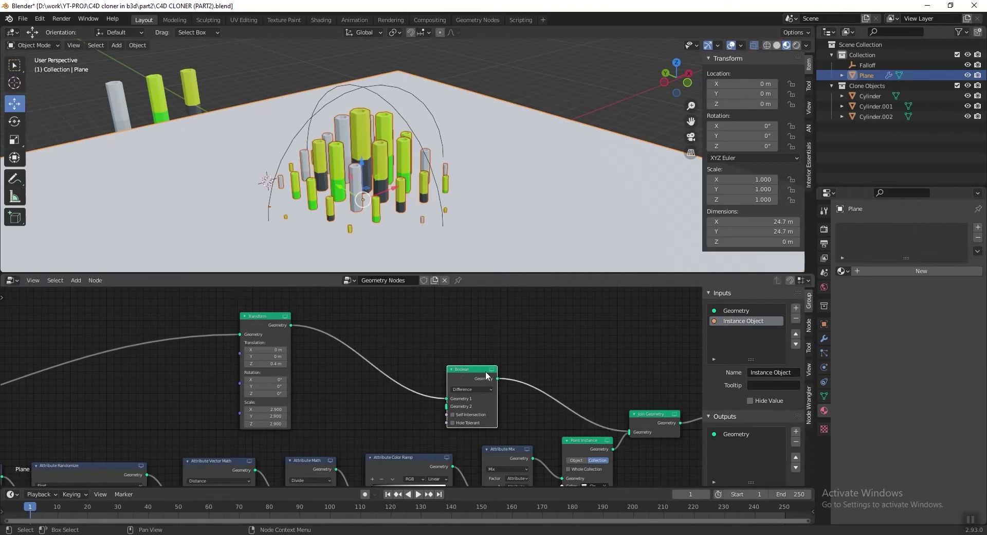
Move the Boolean node above Join Geometry and shift the Transform node to make room in the node tree.
drag(464, 367, 513, 326)
scroll(478, 355, down, 3)
shift+middle_drag(472, 403, 444, 360)
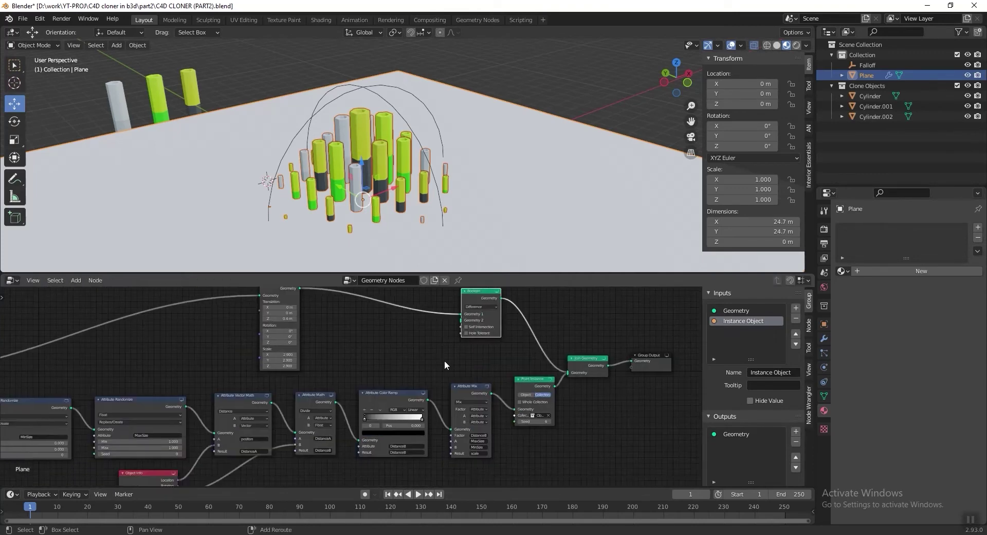
scroll(407, 346, up, 1)
middle_drag(531, 357, 459, 397)
drag(425, 329, 536, 324)
drag(209, 314, 308, 292)
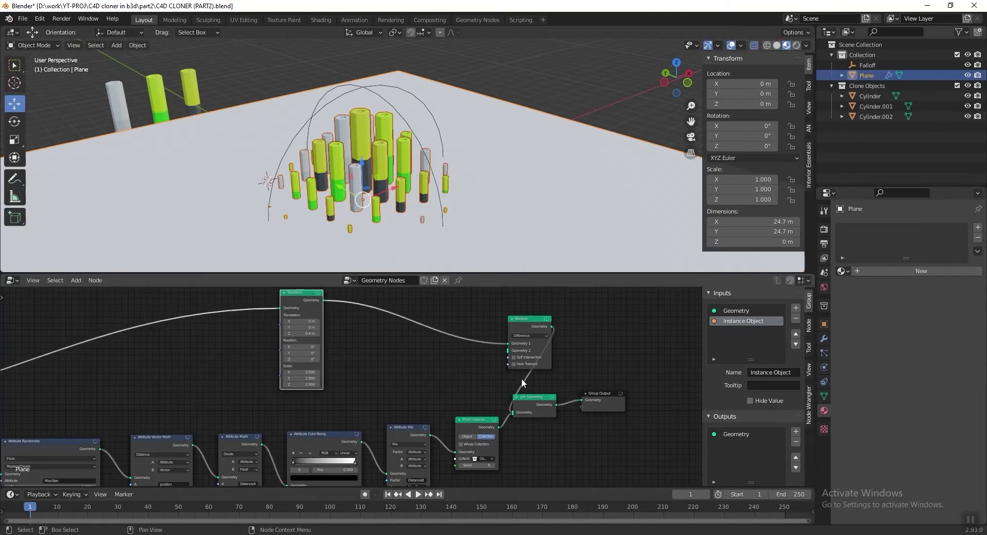
Duplicate the Point Instance node below the Boolean node, feed its Geometry input from Attribute Mix, and save the file.
scroll(461, 401, up, 4)
middle_drag(460, 400, 352, 413)
scroll(417, 370, up, 2)
click(358, 384)
key(shift+d)
click(323, 292)
middle_drag(360, 353, 354, 379)
drag(320, 371, 352, 363)
middle_drag(354, 368, 354, 291)
drag(277, 390, 307, 317)
key(ctrl+s)
middle_drag(305, 296, 316, 353)
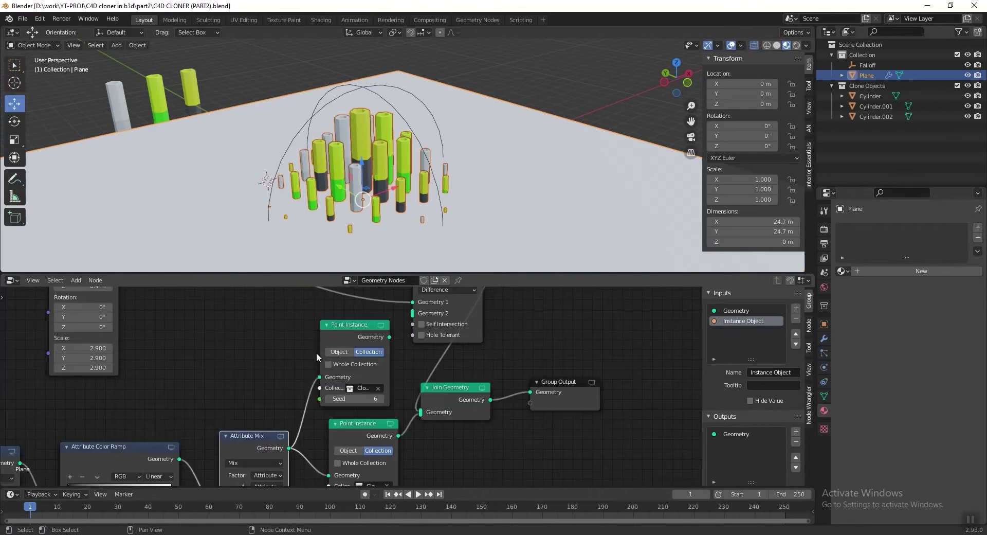
Switch the duplicated Point Instance to Object, clear its object, and connect its geometry to the Boolean's Geometry 2 input.
click(346, 352)
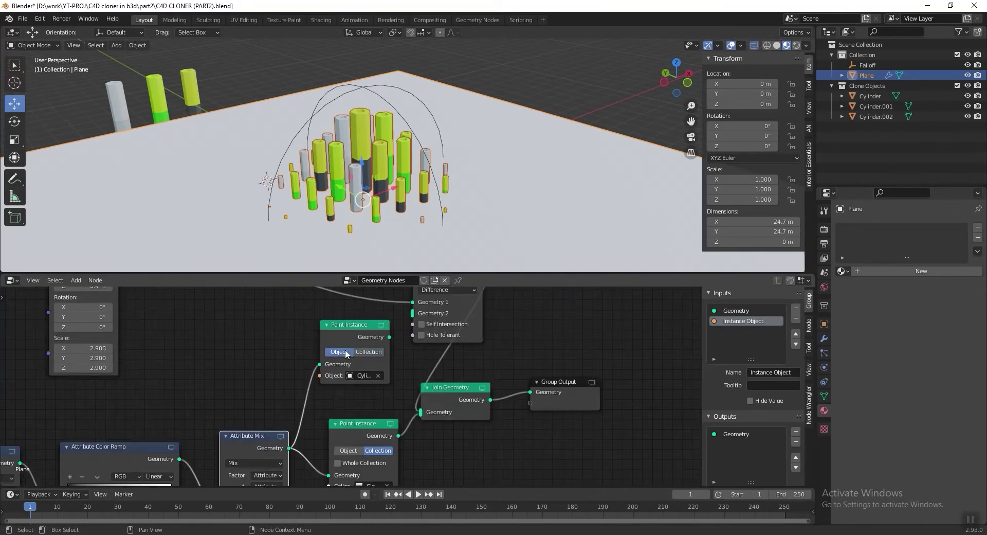
click(378, 375)
middle_drag(403, 379, 400, 434)
drag(446, 320, 441, 310)
drag(365, 382, 338, 387)
drag(360, 397, 406, 357)
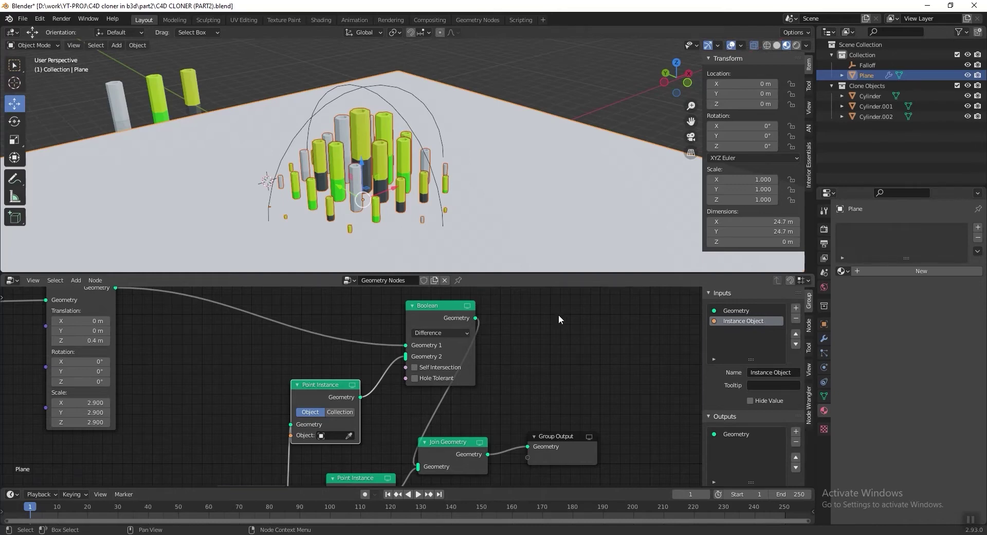
Place the 3D cursor beside the row of source cylinders in top view, at about X 1.2 m, Y 15.6 m.
scroll(533, 191, down, 3)
middle_drag(537, 199, 321, 127)
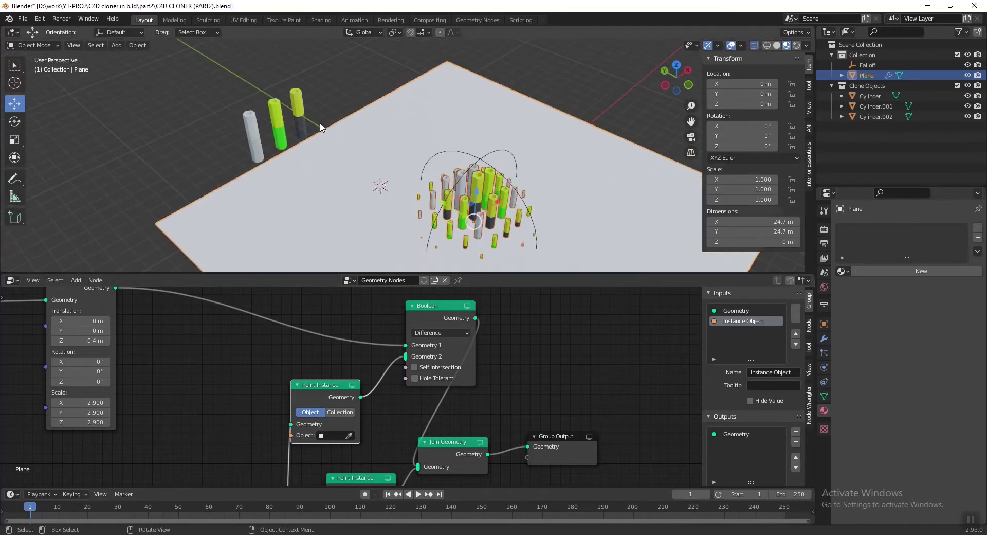
key(KP_7)
shift+middle_drag(407, 111, 414, 194)
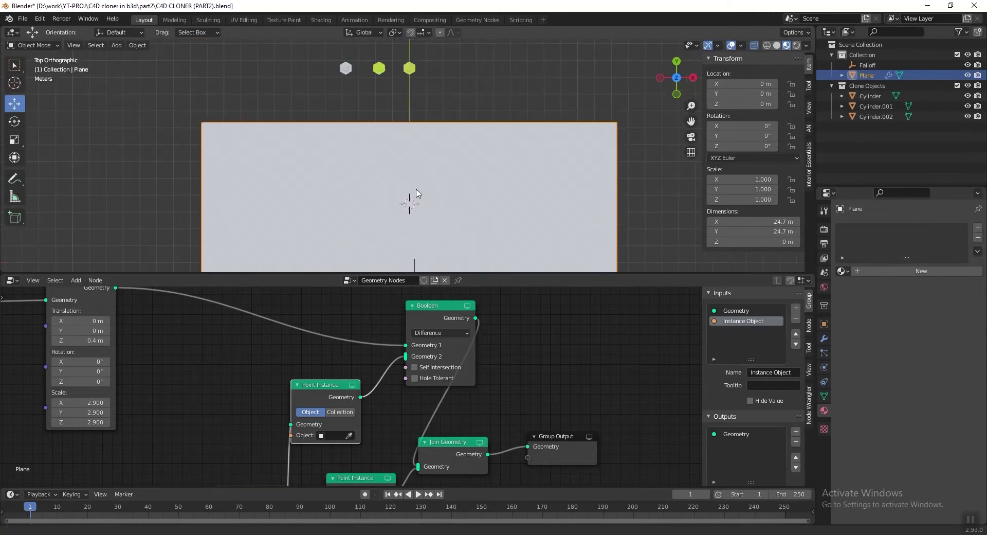
shift+middle_drag(445, 109, 420, 185)
scroll(421, 185, up, 4)
mouse_move(368, 154)
shift+middle_down()
mouse_move(370, 177)
mouse_move(364, 167)
shift+middle_up()
key(shift+space)
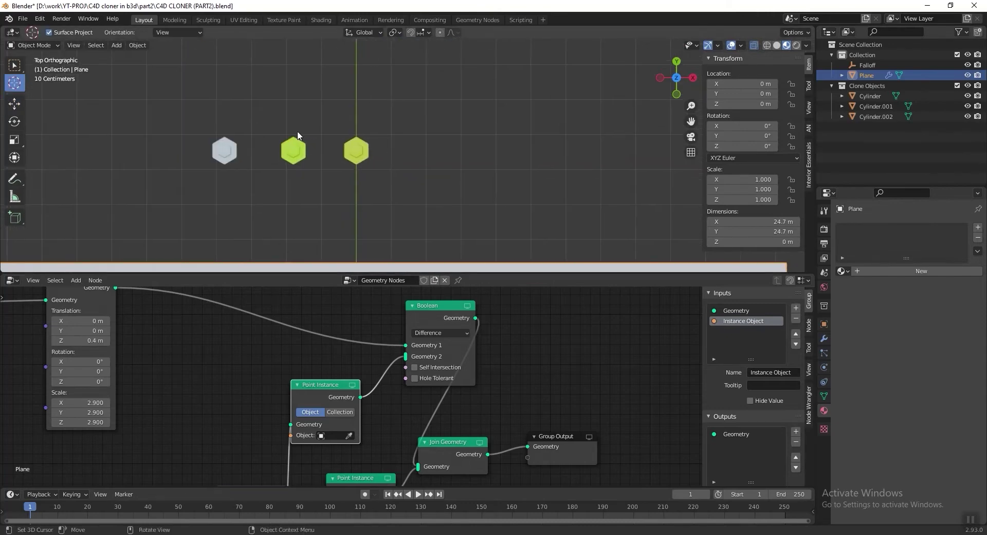
Add a cylinder mesh at the 3D cursor with 6 vertices, a 0.8 m radius and a 4 m depth.
key(shift+a)
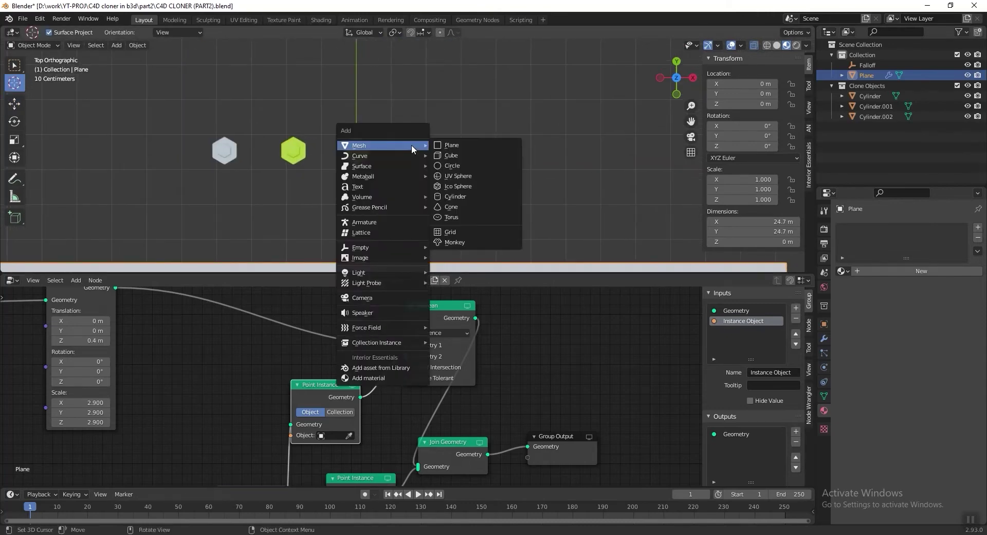
mouse_move(411, 145)
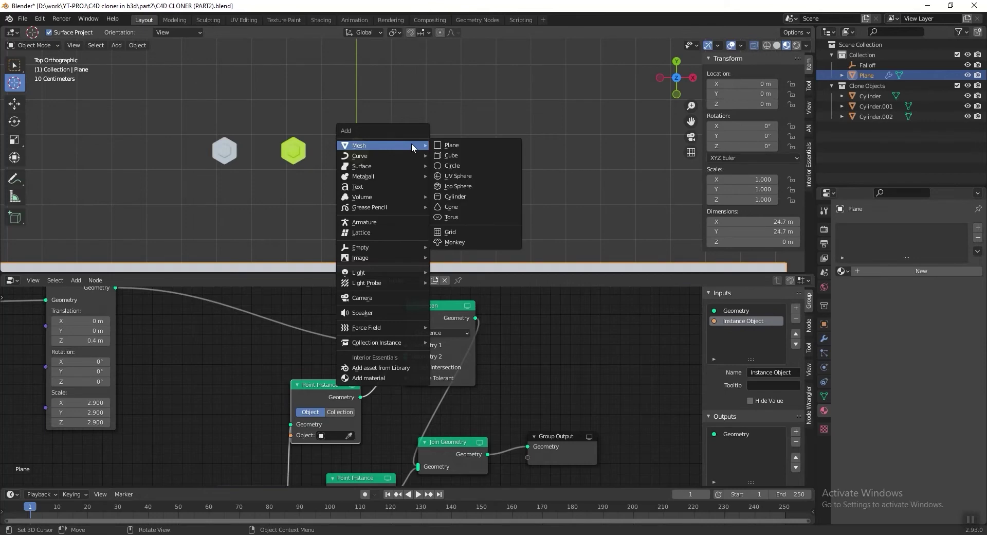
click(481, 196)
click(138, 140)
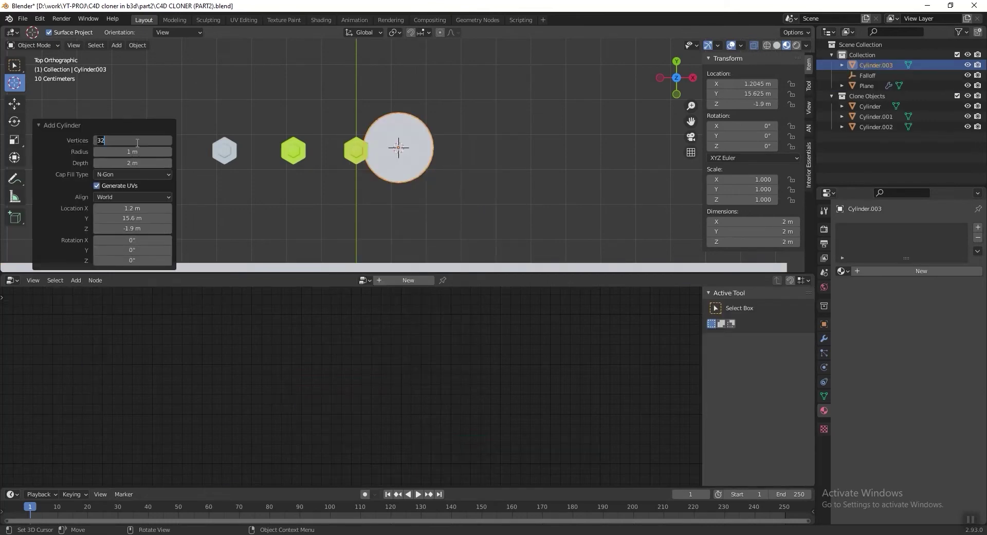
text(6)
key(Return)
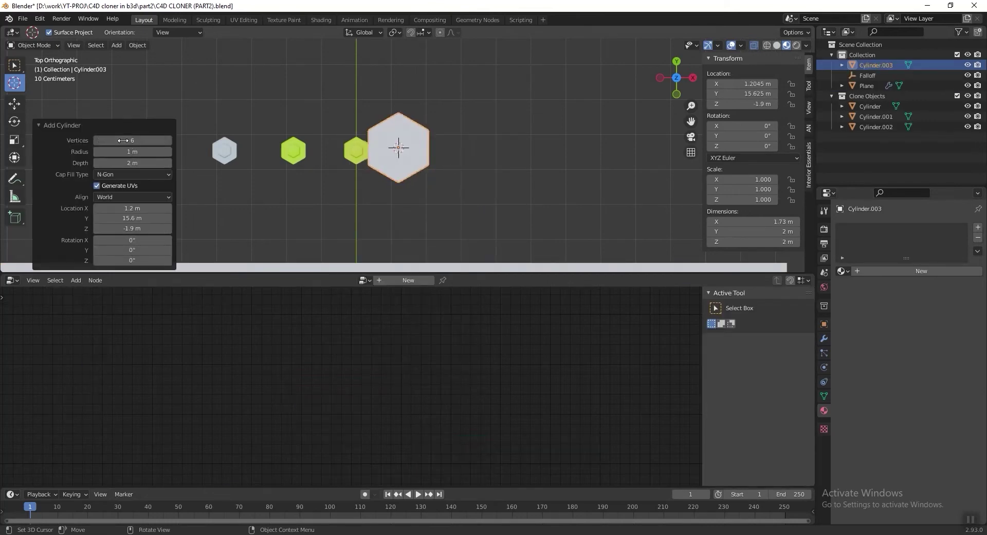
click(135, 152)
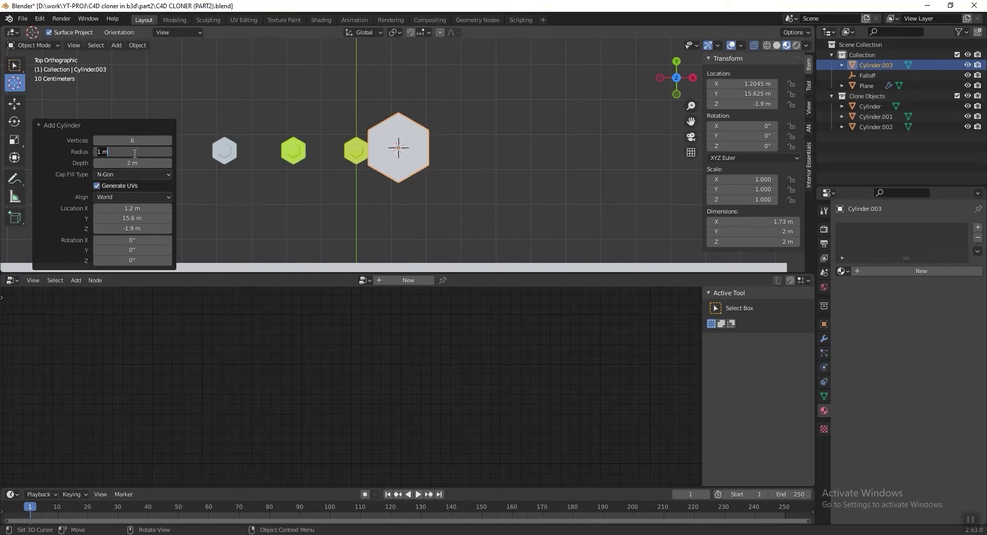
text(.8)
key(Tab)
text(4)
key(Return)
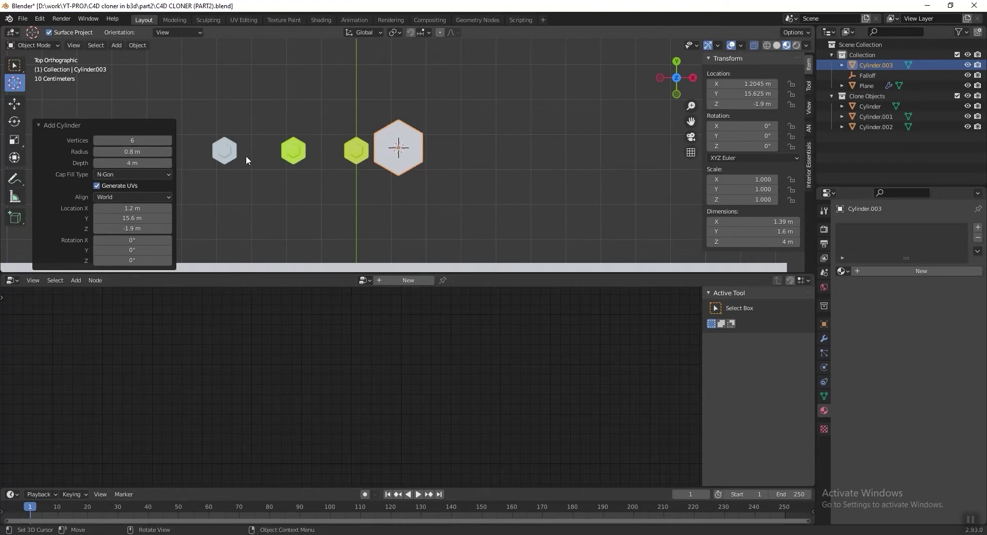
Move the new hexagonal cylinder along the Z axis beside the source cylinders and save the file.
middle_drag(368, 167, 359, 81)
key(g)
key(z)
click(408, 119)
middle_drag(408, 119, 444, 134)
scroll(425, 158, down, 3)
key(ctrl+s)
Reselect the plane, set the duplicated Point Instance's object to Cylinder.003, and save the file.
scroll(443, 135, down, 4)
click(400, 201)
key(w)
click(399, 201)
scroll(400, 162, up, 3)
middle_drag(399, 161, 368, 163)
scroll(368, 165, up, 1)
scroll(506, 334, down, 4)
scroll(396, 382, up, 4)
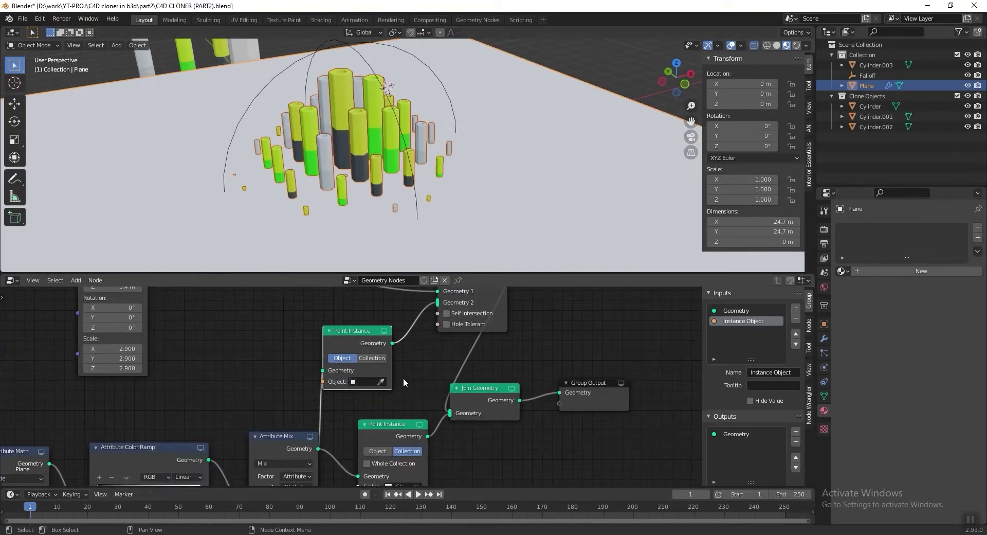
middle_drag(477, 430, 475, 436)
click(368, 388)
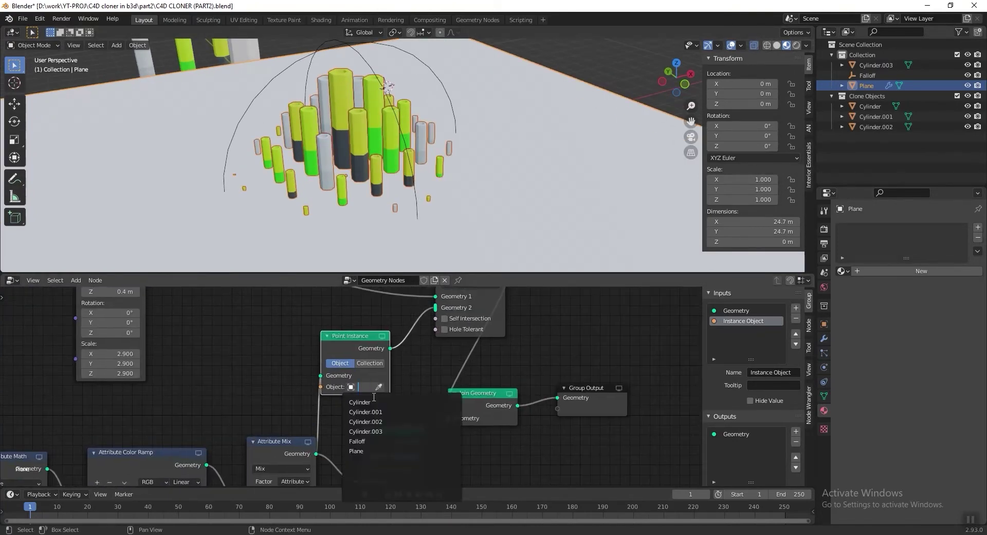
click(385, 430)
middle_drag(303, 109, 324, 146)
scroll(317, 138, up, 2)
key(ctrl+s)
scroll(324, 146, down, 1)
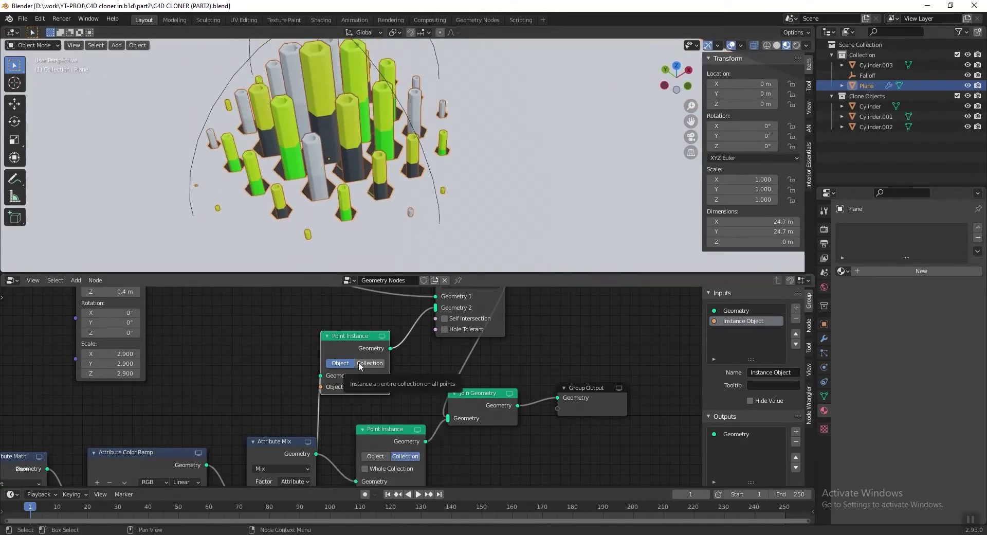
Label the Point Instance node that feeds the Boolean "Instance for Boolean" and save the file.
click(363, 336)
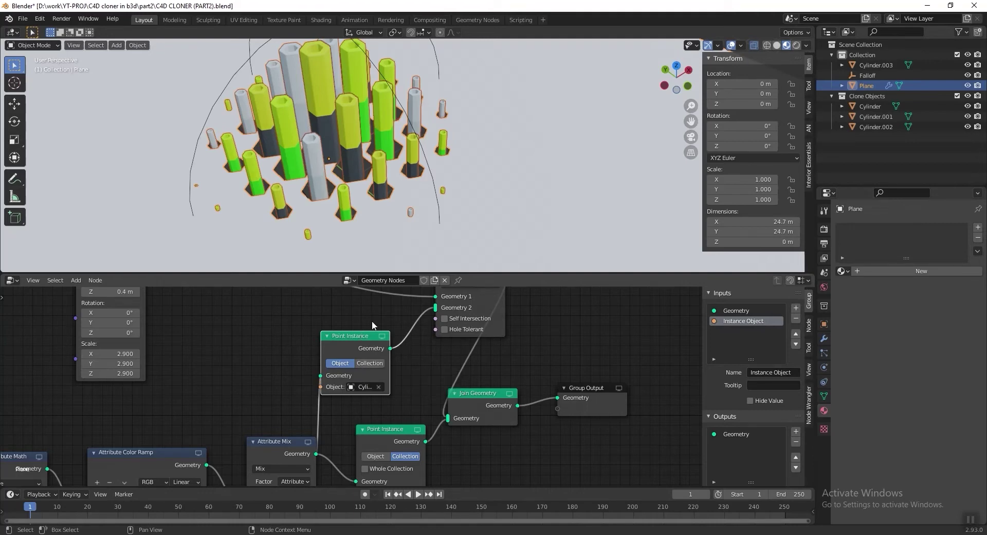
click(809, 325)
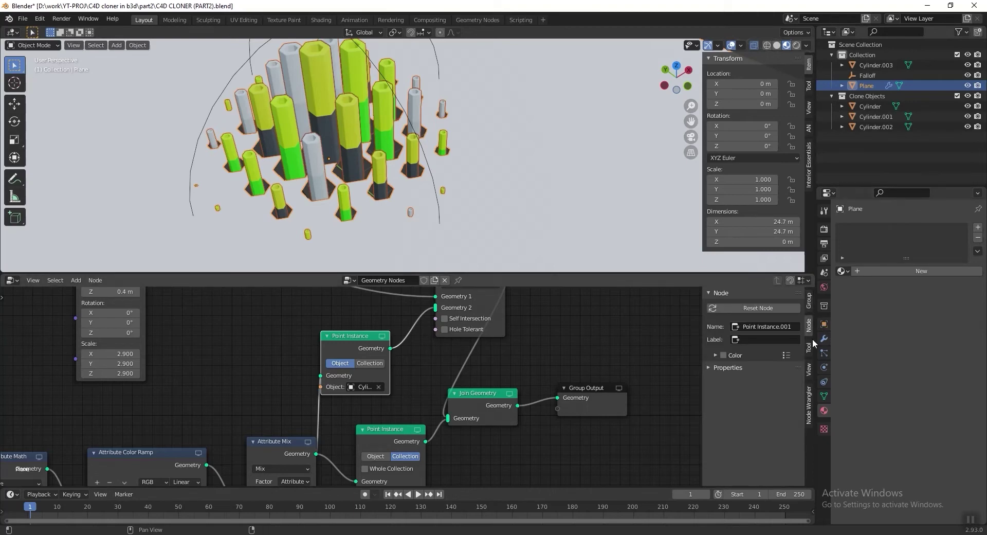
click(766, 338)
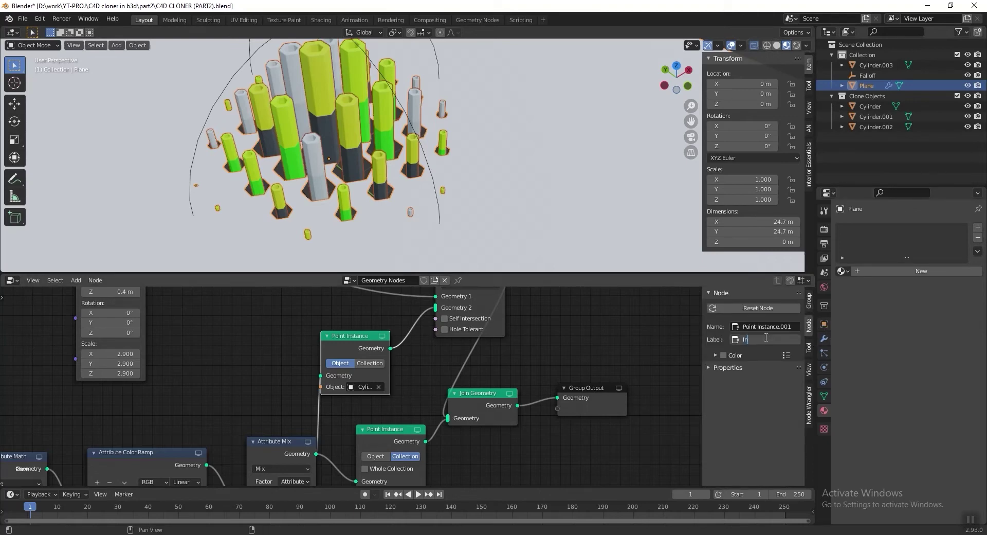
text(Instance for Boolean)
key(Return)
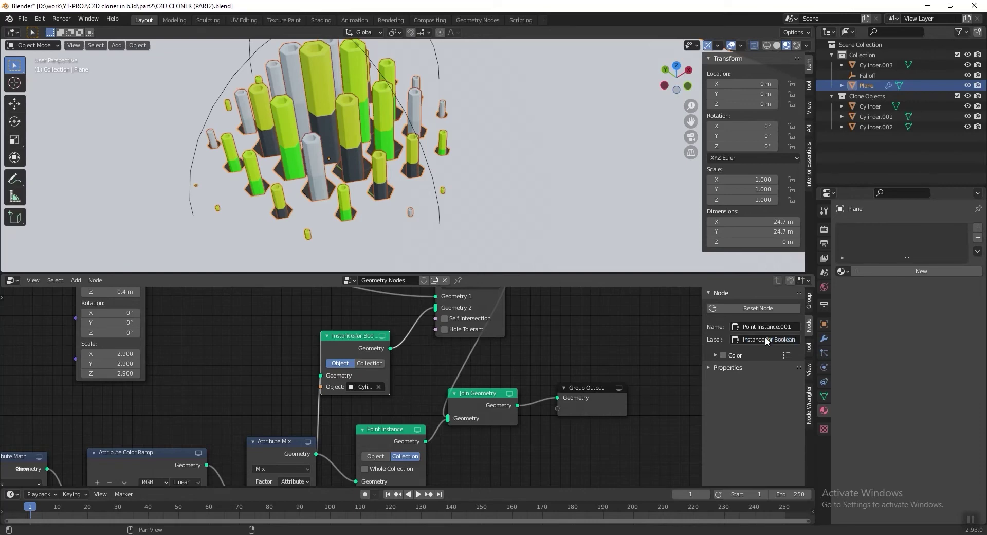
middle_drag(379, 431, 353, 380)
key(ctrl+s)
Label the Point Instance node that uses the clone collection "Instance for cloner" and save the file.
click(369, 405)
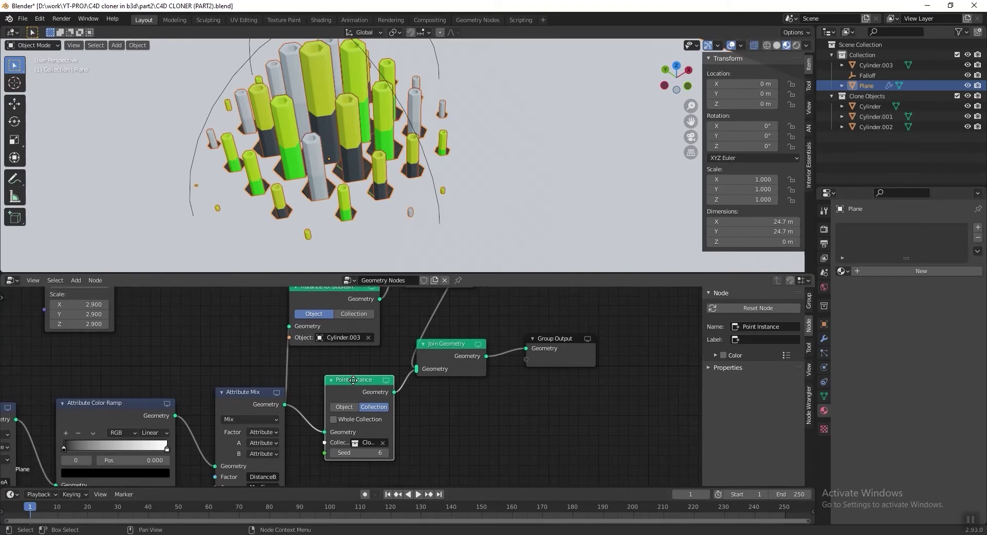
click(754, 338)
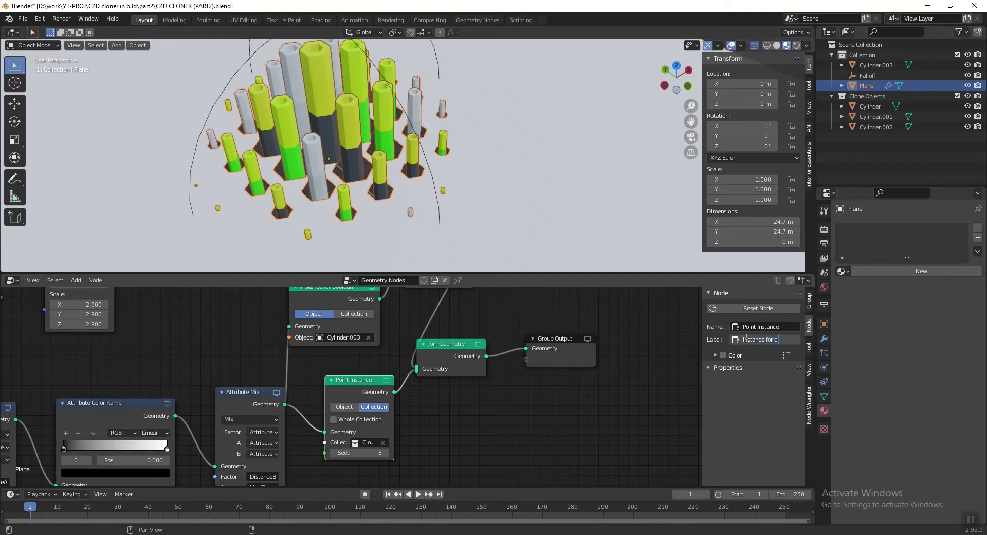
key(Return)
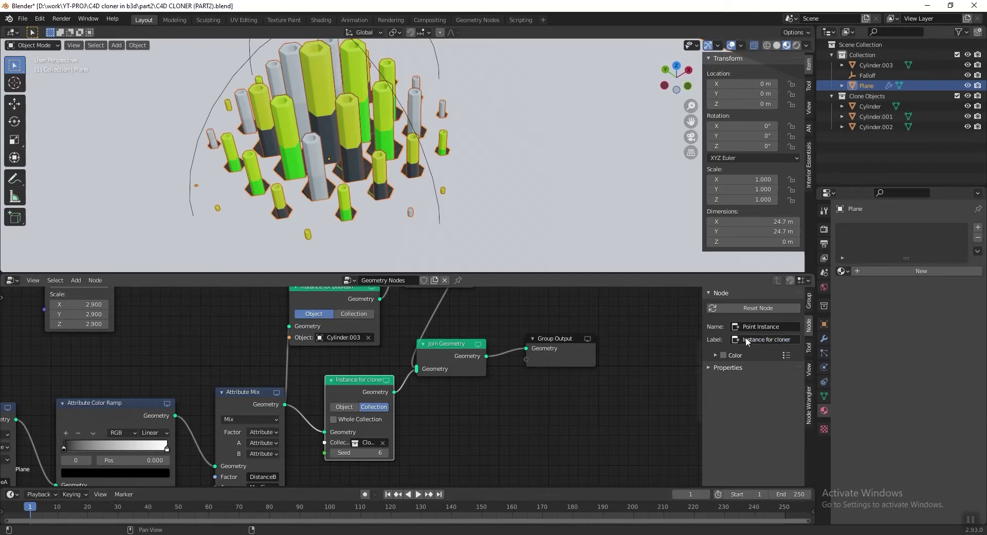
key(ctrl+s)
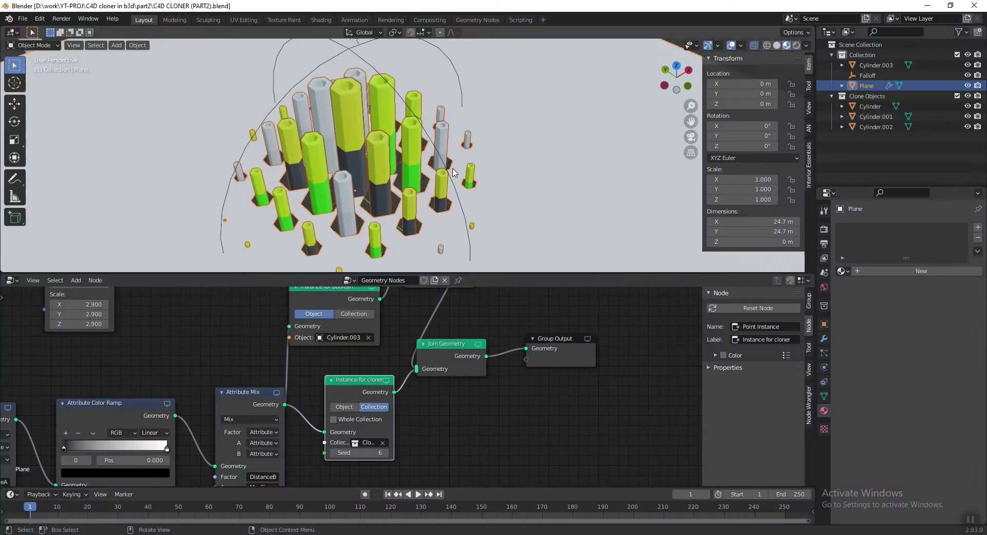
Create a new material for the plane and change the node area to the Shader Editor.
click(581, 132)
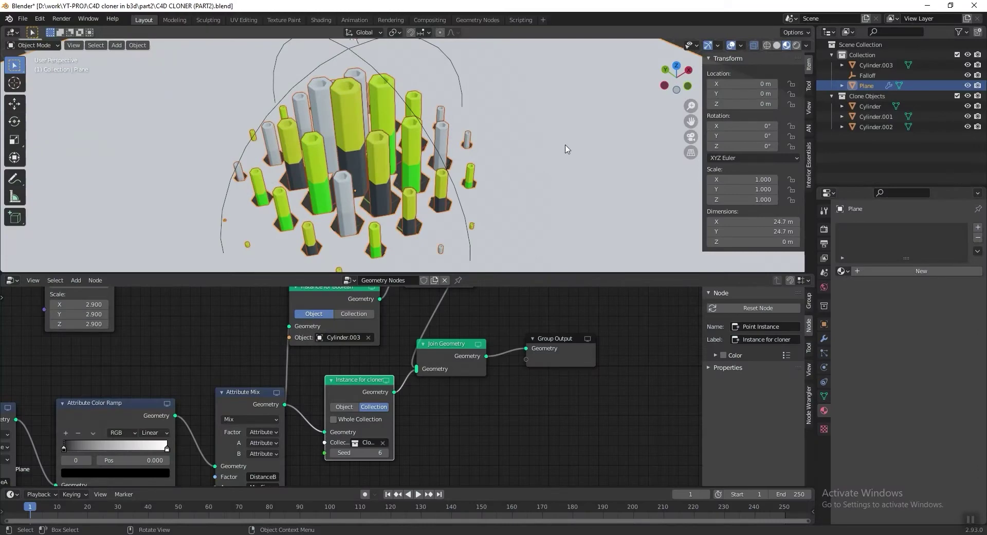
click(922, 273)
click(12, 281)
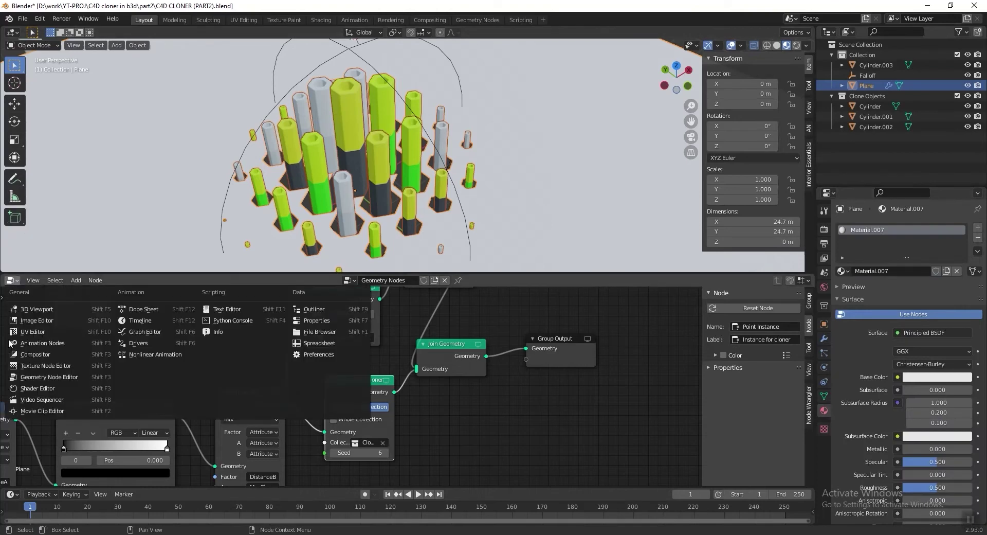
click(59, 397)
middle_drag(60, 387, 423, 385)
scroll(337, 364, up, 4)
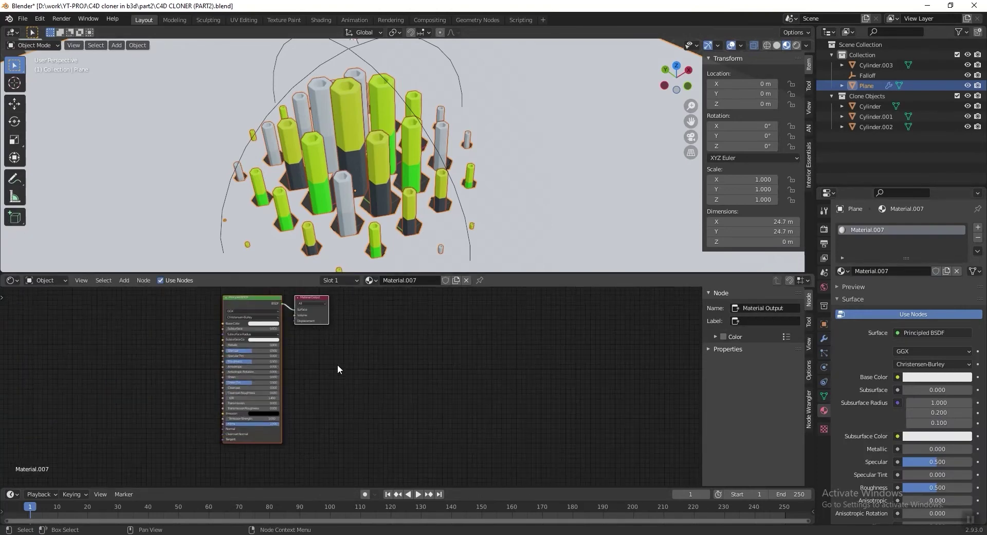
Set the plane material's Principled BSDF base color to a pale blue, hex CBDCE7.
middle_drag(337, 364, 421, 409)
scroll(413, 403, up, 7)
scroll(412, 402, up, 2)
click(438, 410)
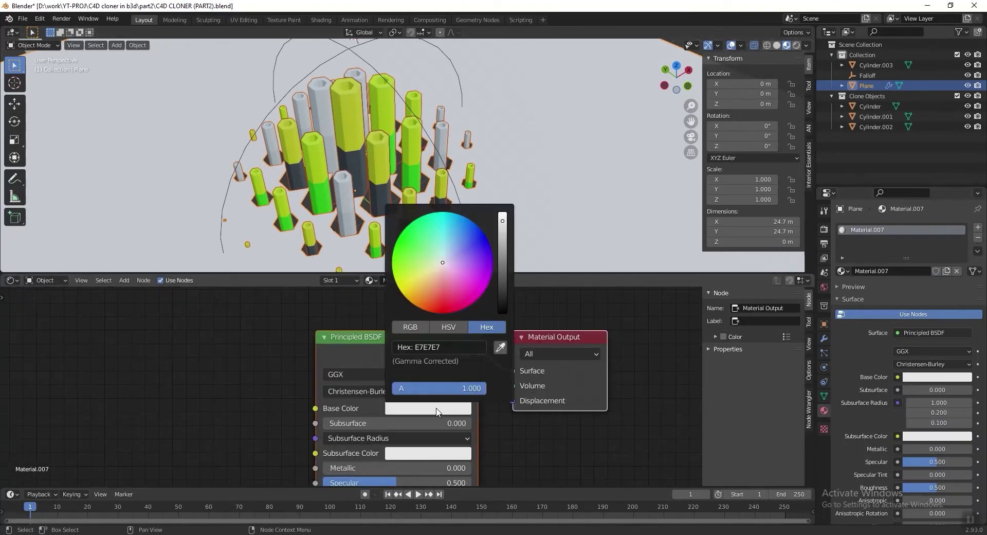
click(446, 257)
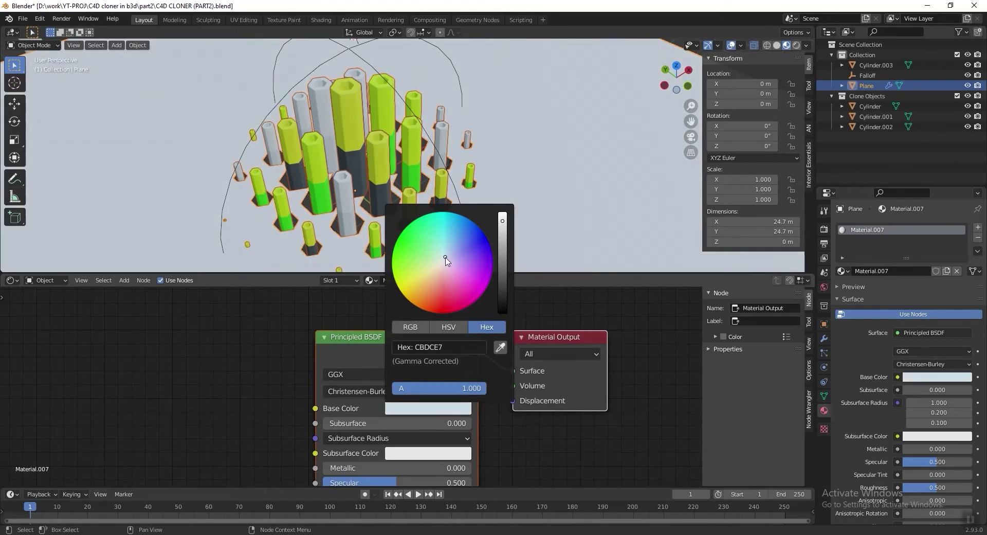
Change the plane material's base color to hex DBE7EE and save the file.
click(443, 345)
text(DBE)
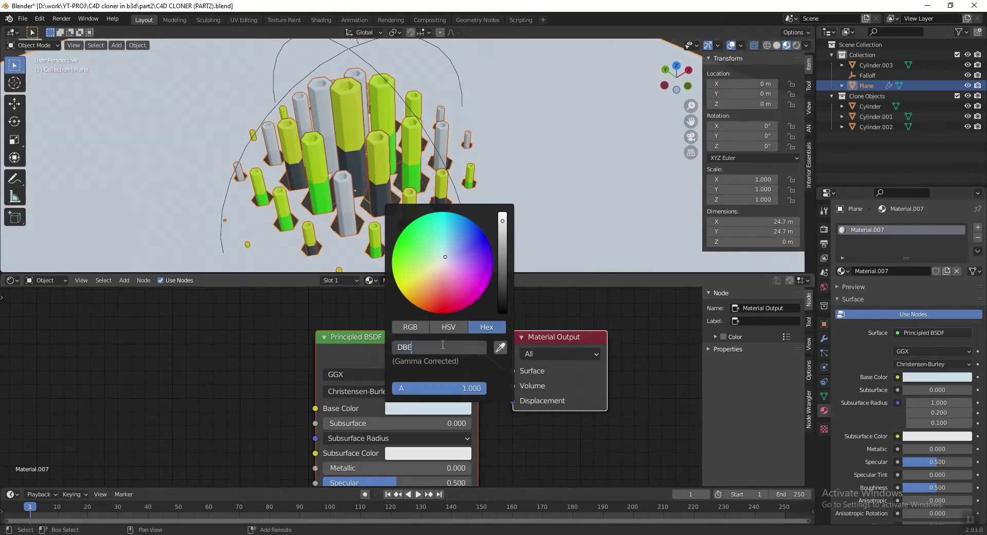
text(7EE)
key(Return)
key(ctrl+s)
Add a Bump node to the plane's material and connect its Normal output to the Principled BSDF's Normal input.
scroll(307, 371, down, 5)
middle_drag(293, 377, 330, 227)
middle_drag(278, 416, 290, 370)
scroll(290, 370, up, 1)
key(shift+a)
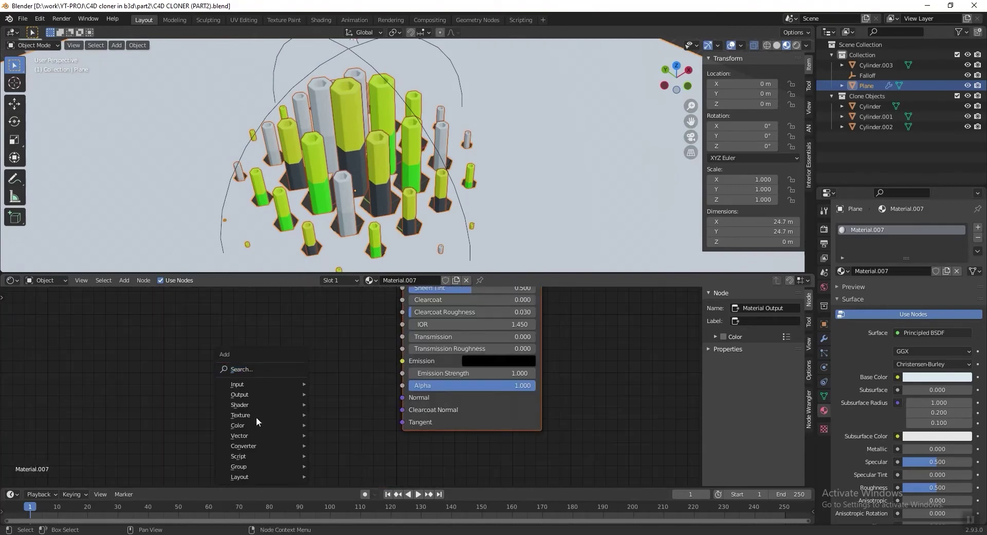
mouse_move(286, 435)
click(330, 348)
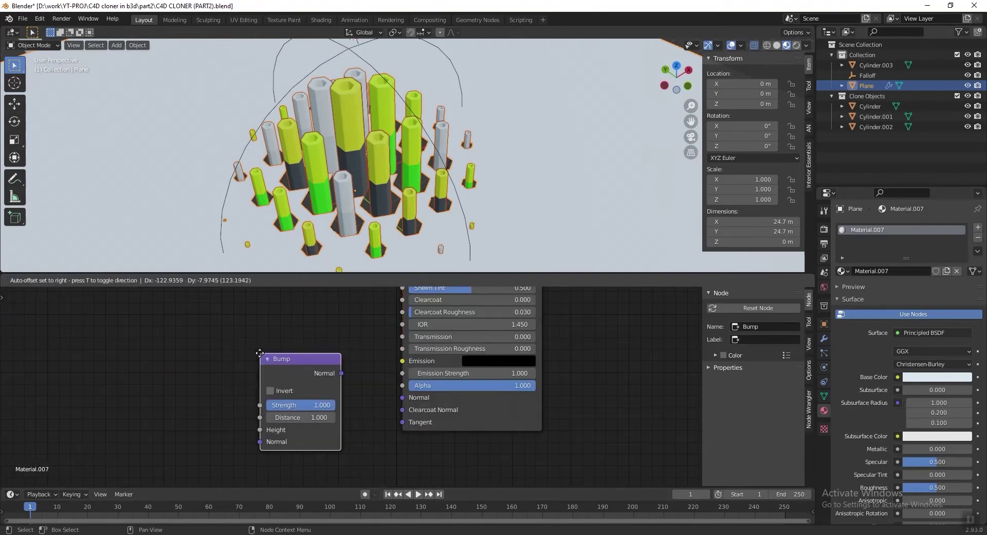
click(265, 354)
drag(348, 374, 403, 398)
Add a Brick Texture node beside the Bump node and connect its Color output to the Bump's Height input.
shift+scroll(515, 419, down, 2)
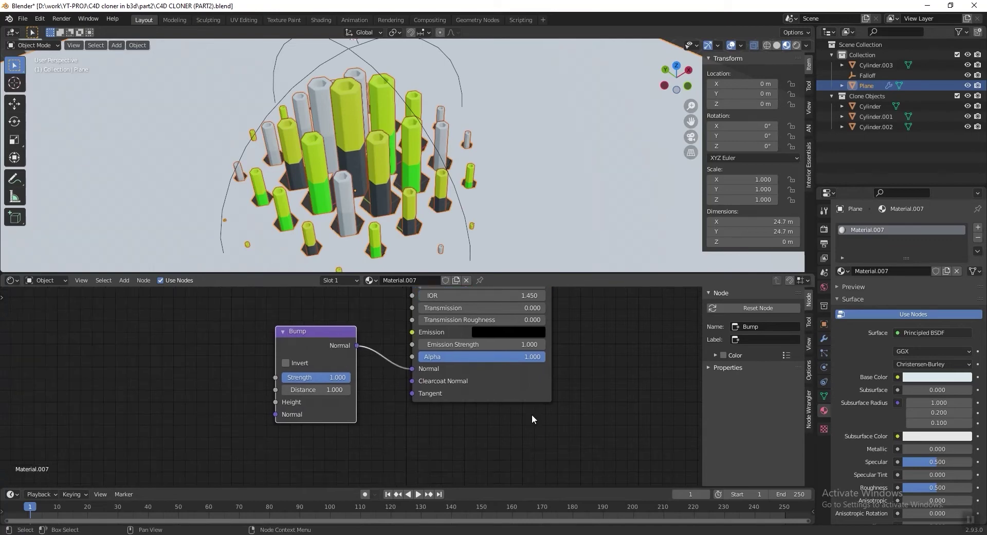
ctrl+scroll(254, 382, up, 4)
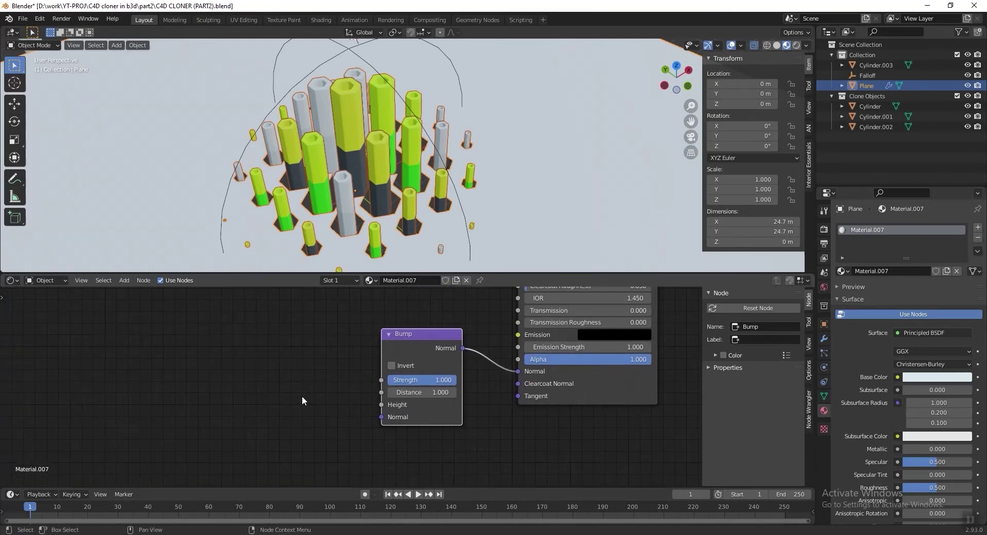
key(shift+a)
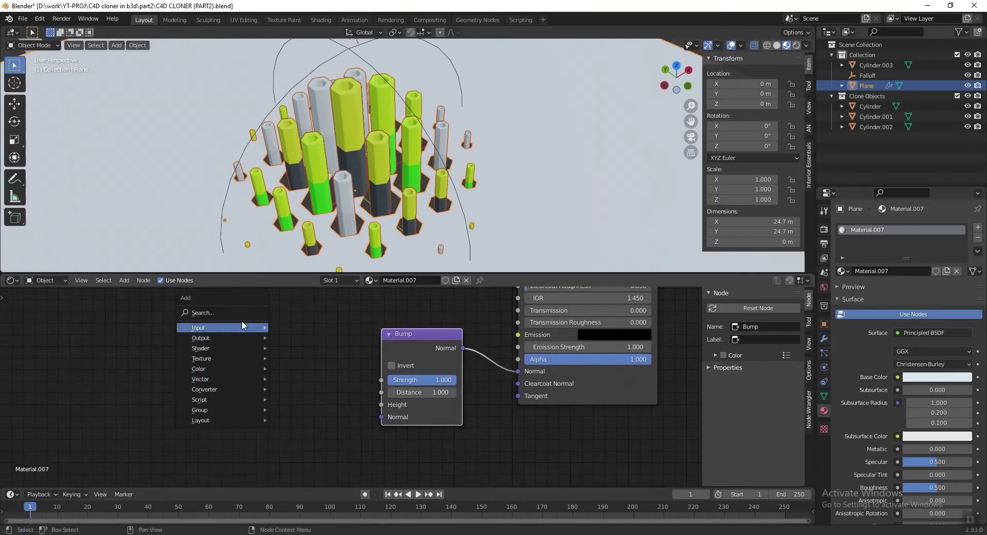
mouse_move(239, 358)
click(331, 212)
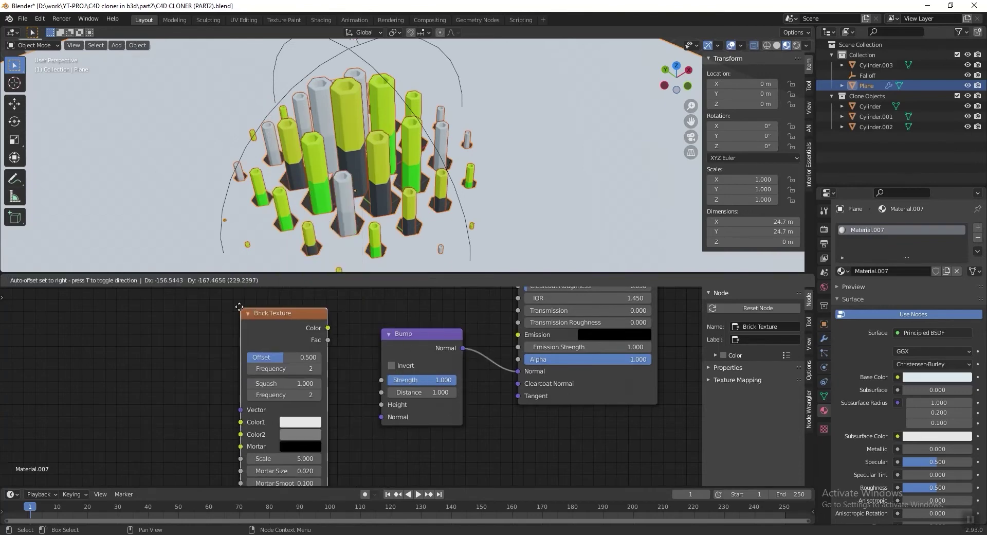
drag(318, 307, 375, 385)
middle_drag(355, 431, 359, 399)
Set the Brick Texture's Scale to 22 and save the file.
click(269, 406)
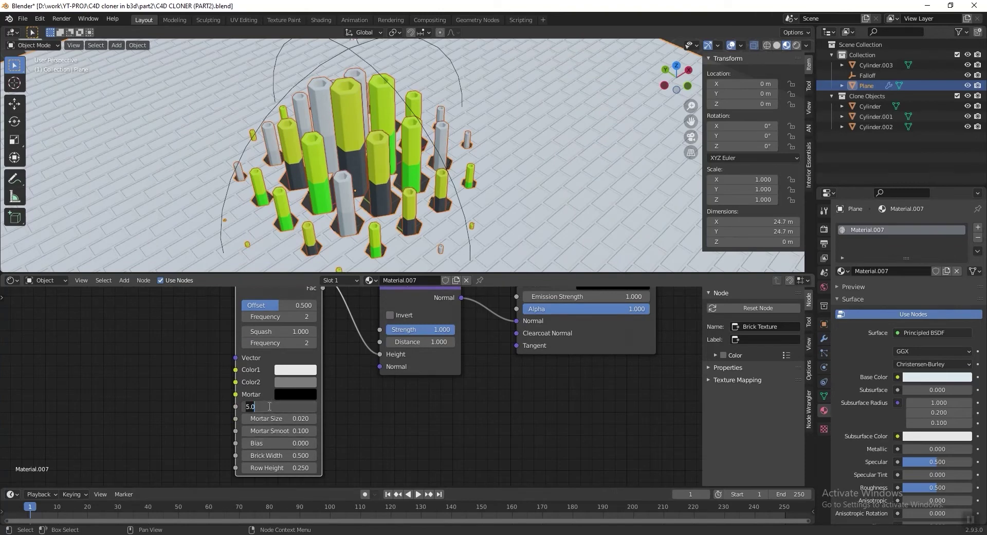
text(22)
key(Return)
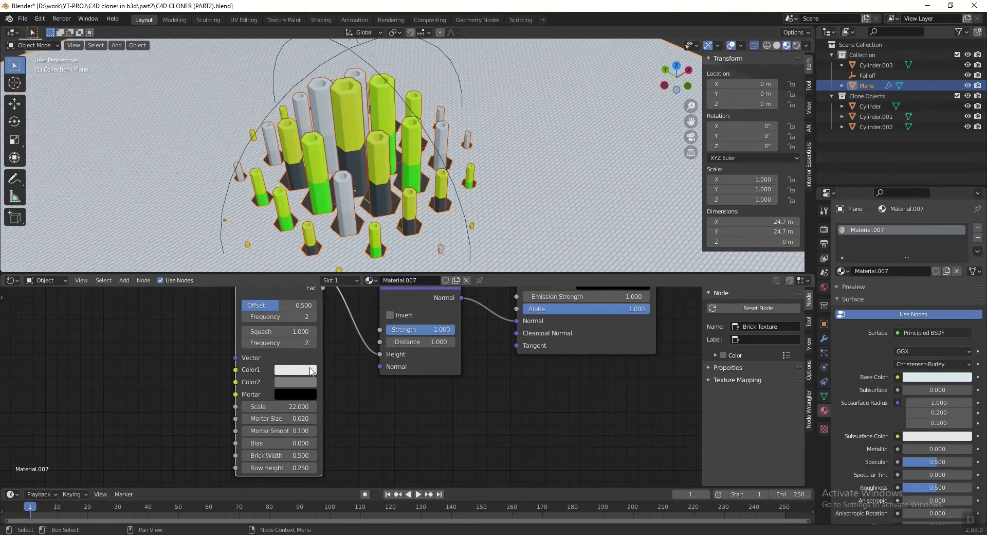
key(ctrl+s)
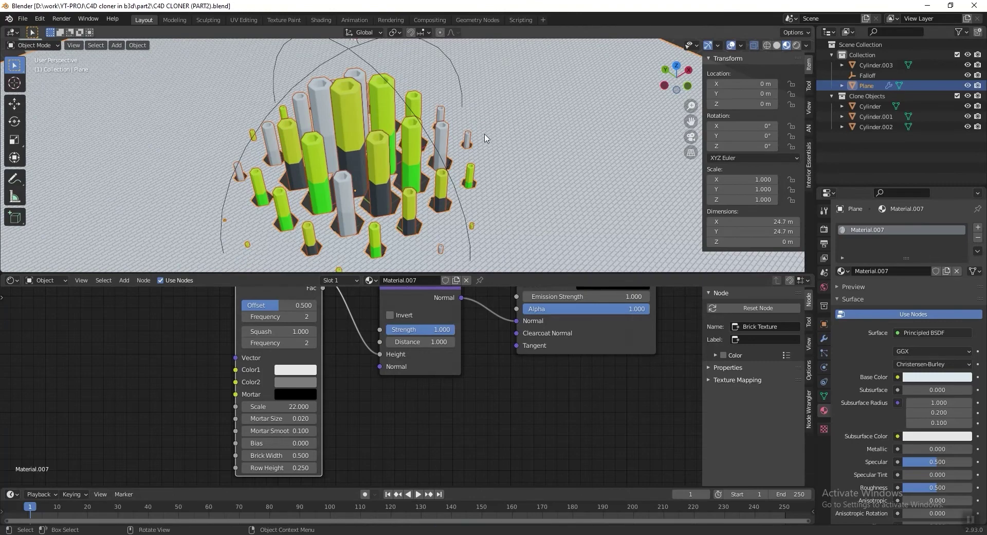
Add a camera and align it to a wider view showing the plane and the cylinder cluster.
scroll(485, 134, down, 2)
middle_drag(503, 168, 501, 152)
scroll(496, 168, down, 2)
key(shift+a)
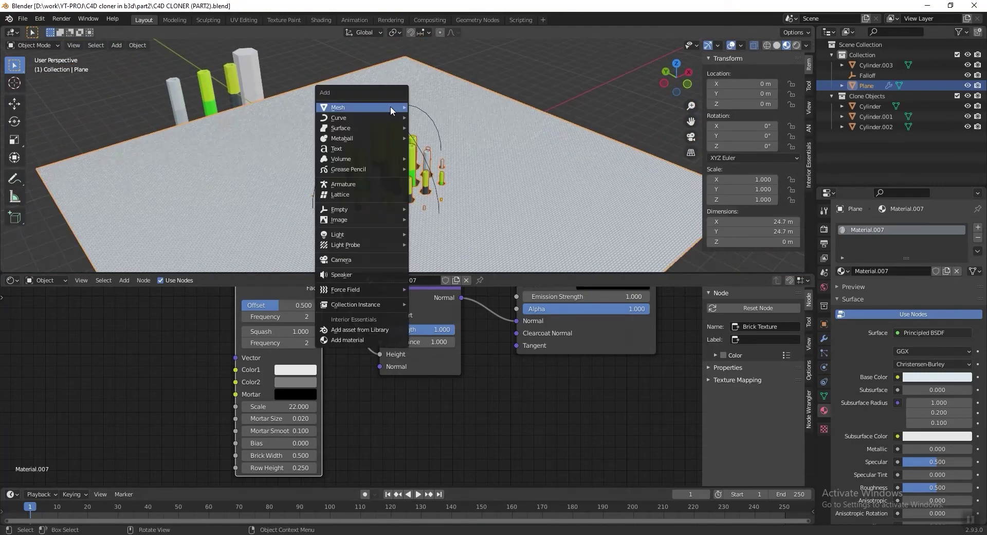
mouse_move(390, 106)
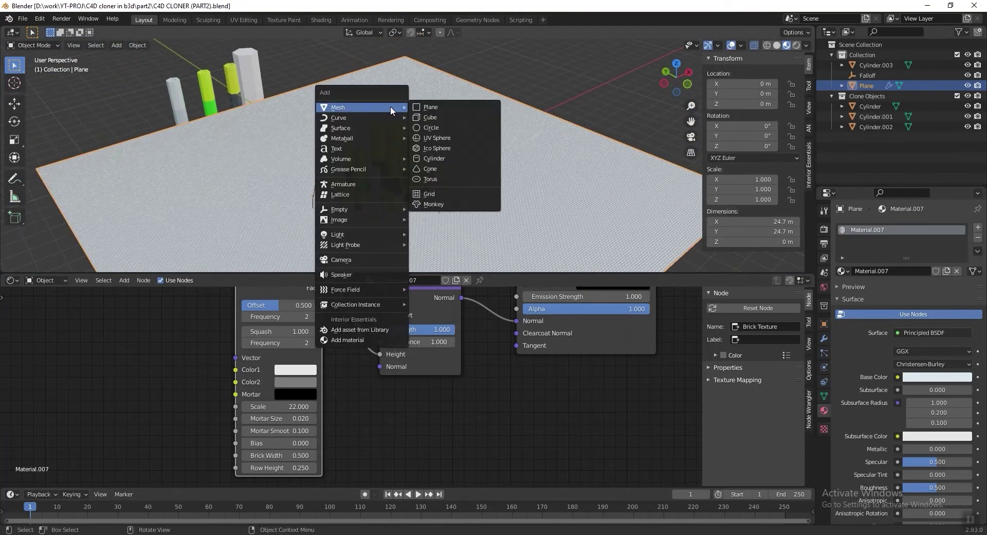
click(381, 258)
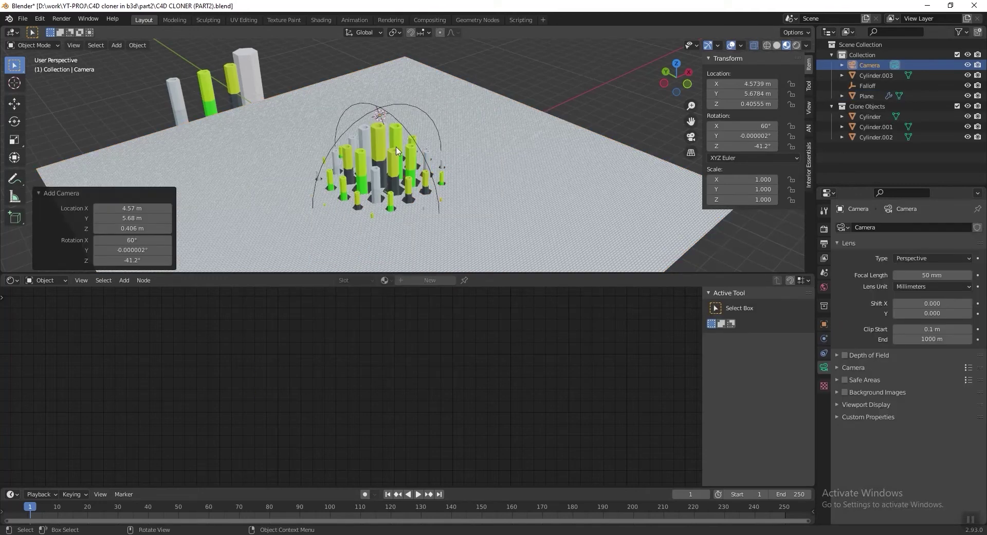
key(ctrl+alt+KP_0)
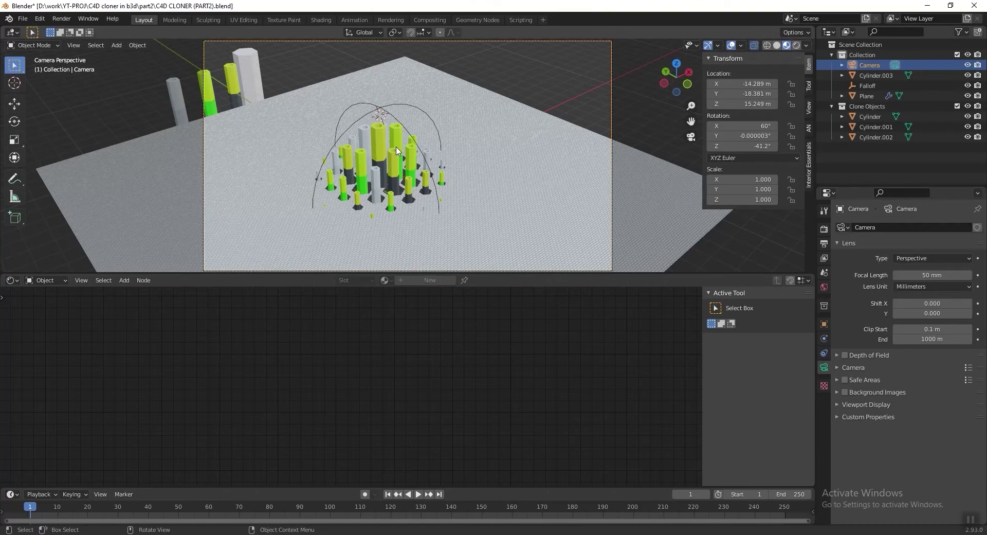
Use walk navigation to turn the camera down and move it closer to the cylinder cluster, and save the file.
key(shift+grave)
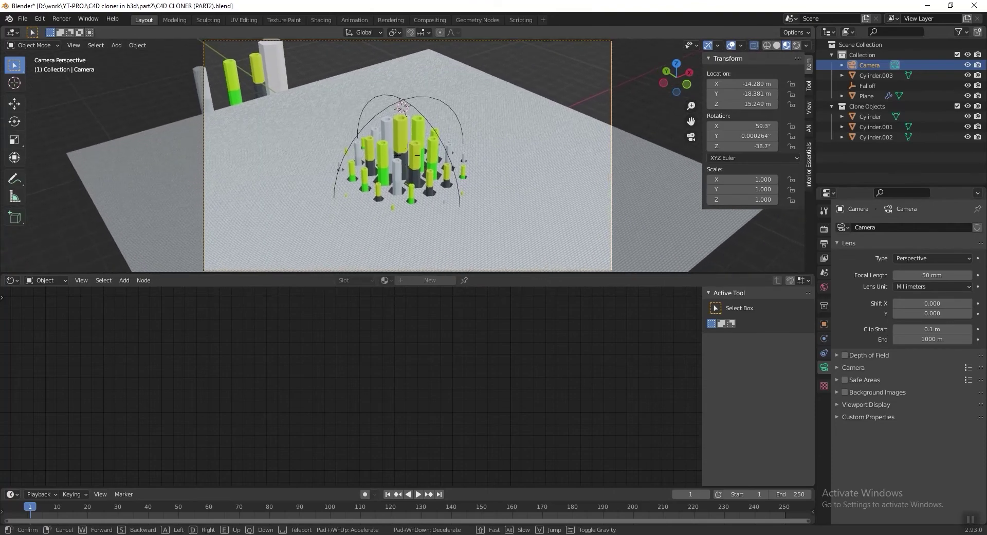
key(Return)
scroll(483, 150, down, 2)
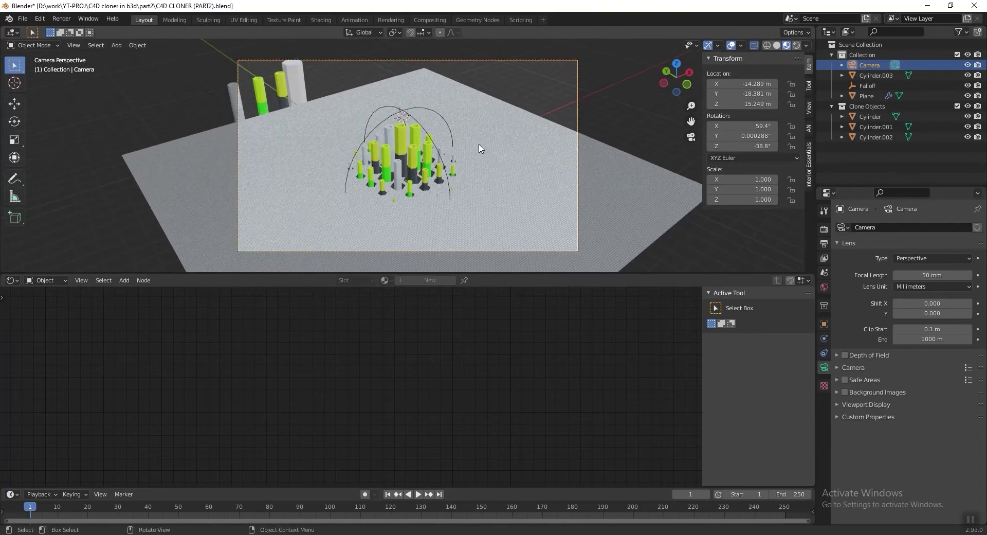
key(shift+grave)
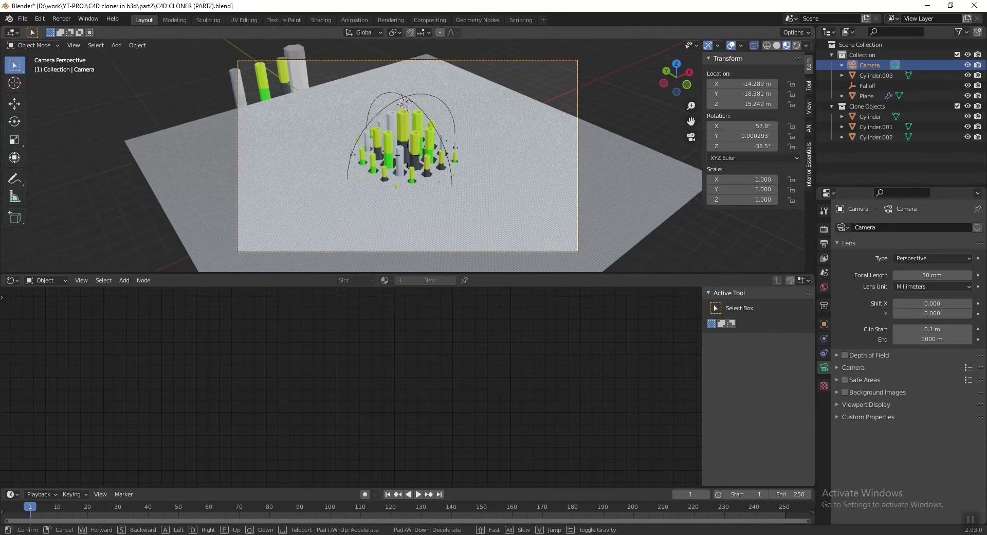
click(449, 155)
key(ctrl+s)
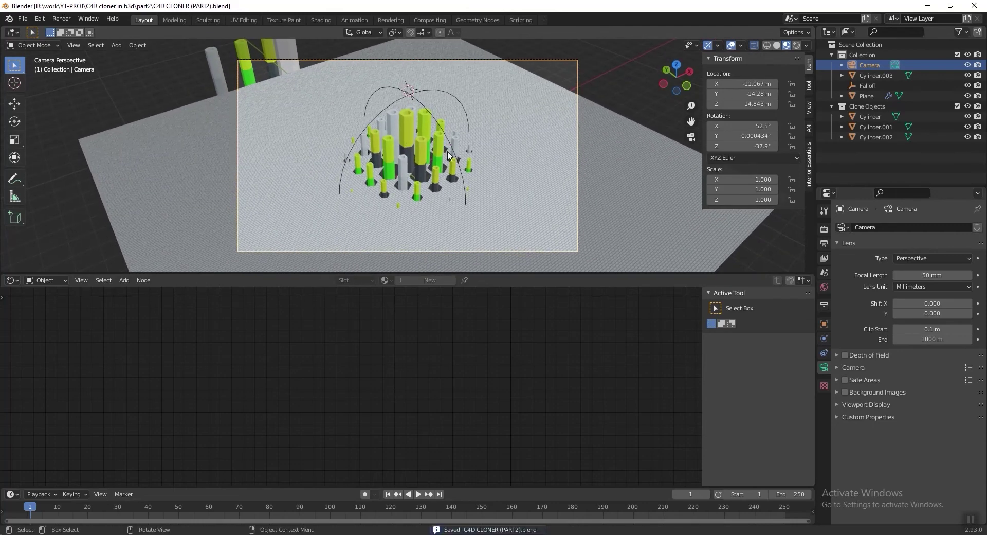
Set the camera's focal length to 150 mm, pull the camera back until the whole cluster fits the frame, and save.
click(929, 275)
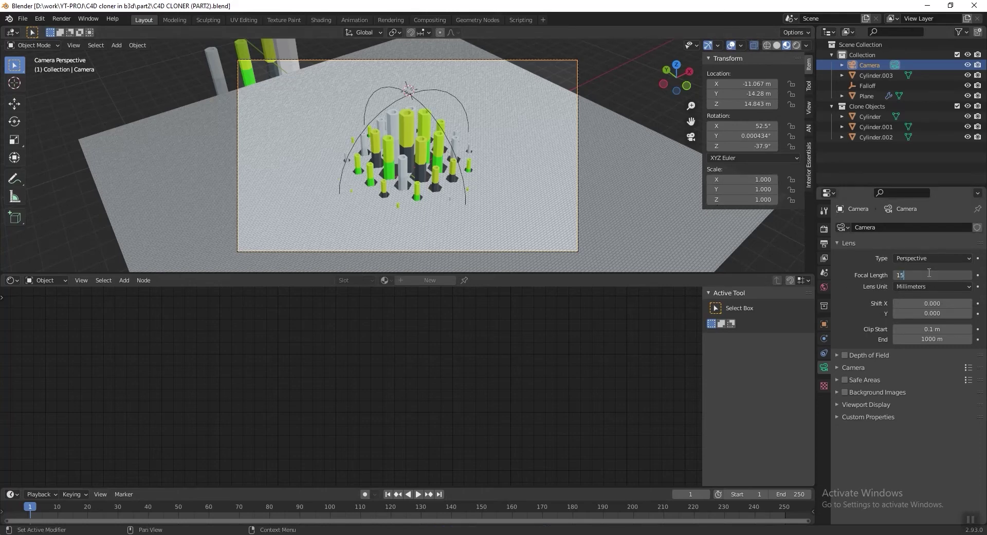
text(150)
key(Return)
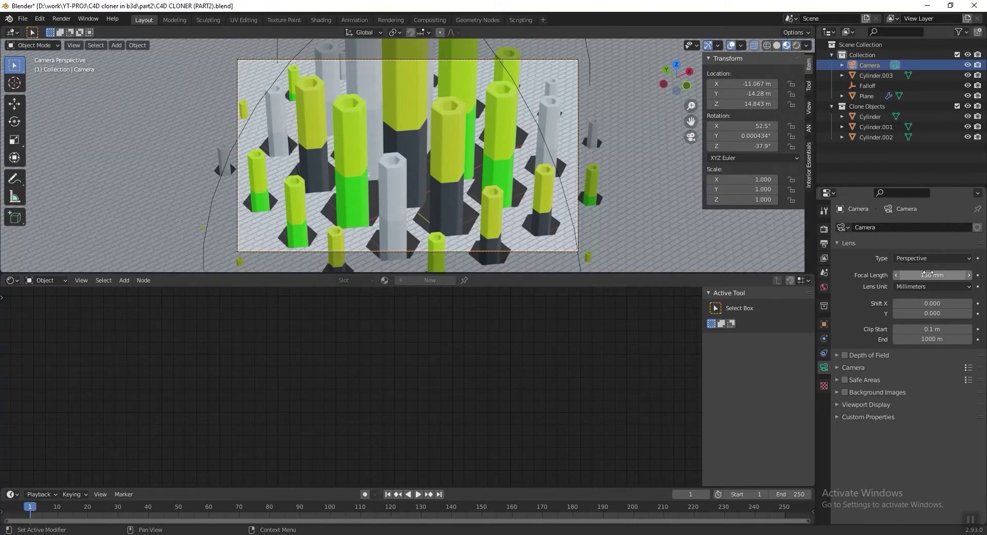
key(shift+grave)
key(s)
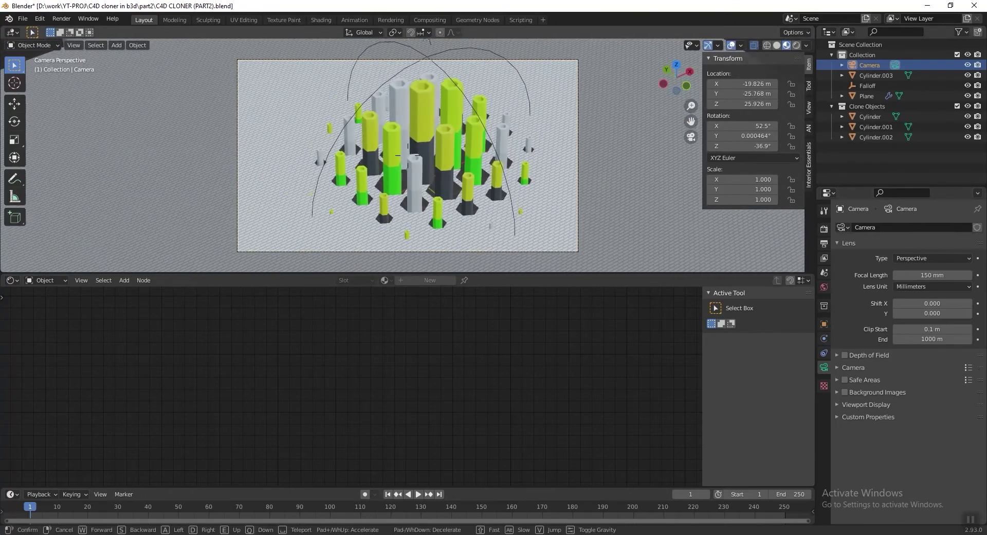
click(408, 155)
key(ctrl+s)
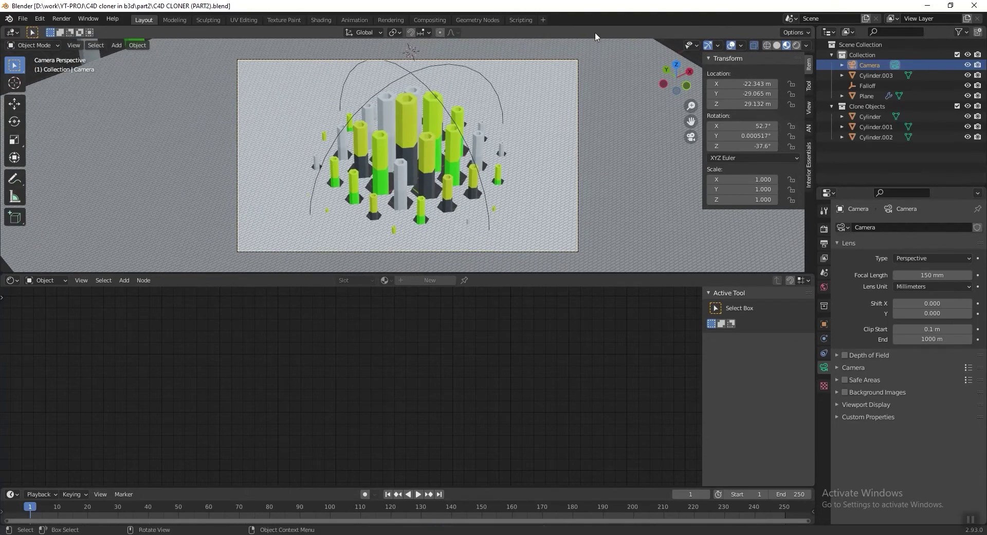
Set the render engine to Cycles with GPU Compute as the device and save the file.
click(824, 228)
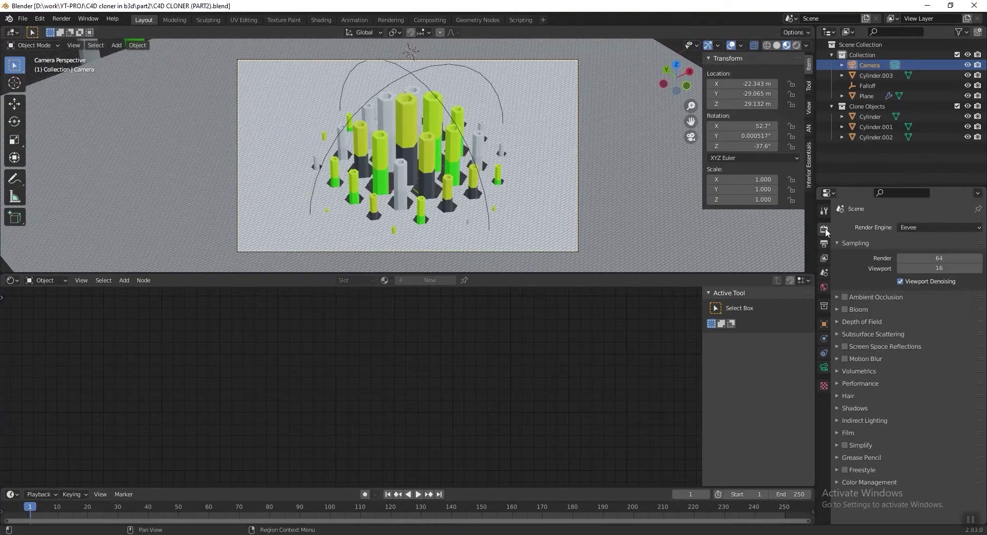
click(918, 227)
click(910, 261)
click(922, 254)
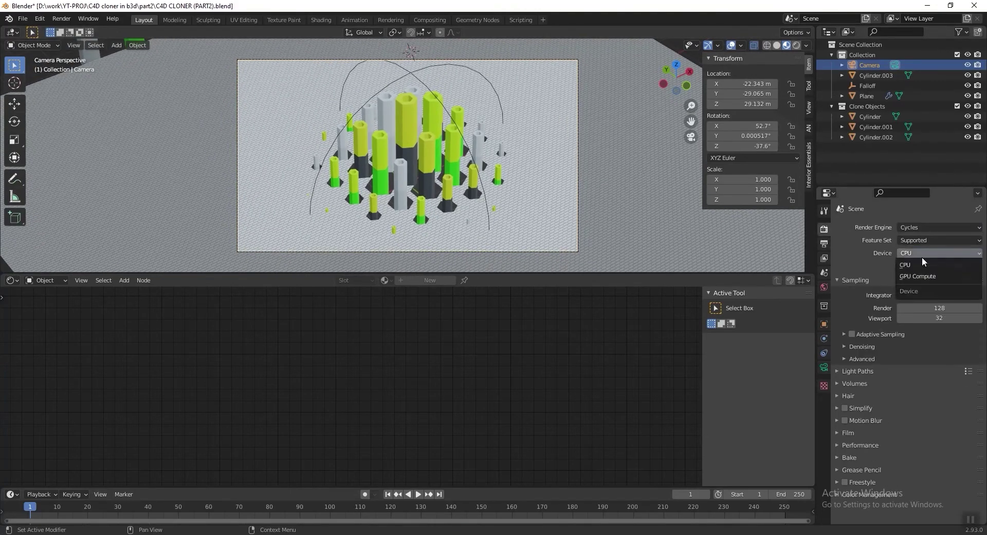
click(923, 277)
key(ctrl+s)
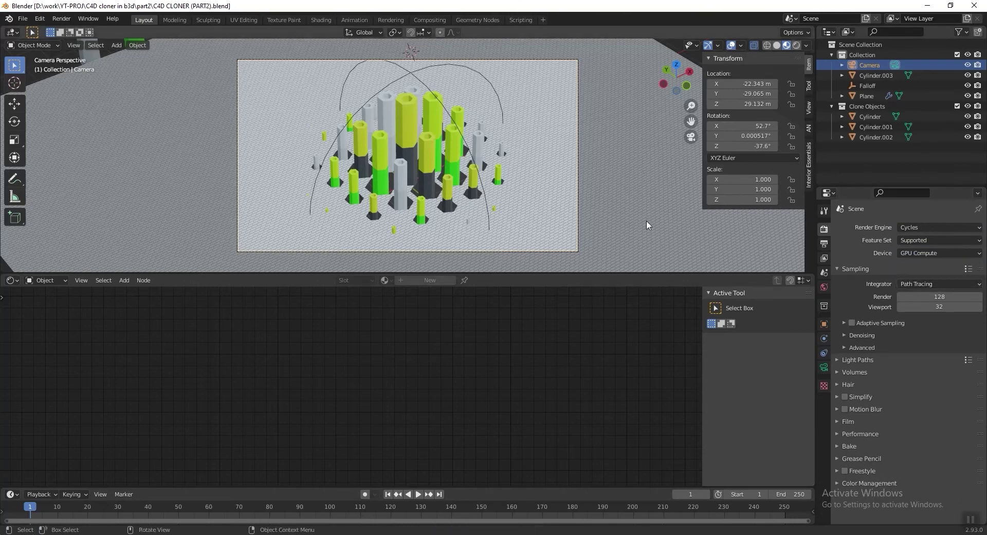
Add an area light above the centre of the cluster and show the rendered preview through the camera.
key(KP_7)
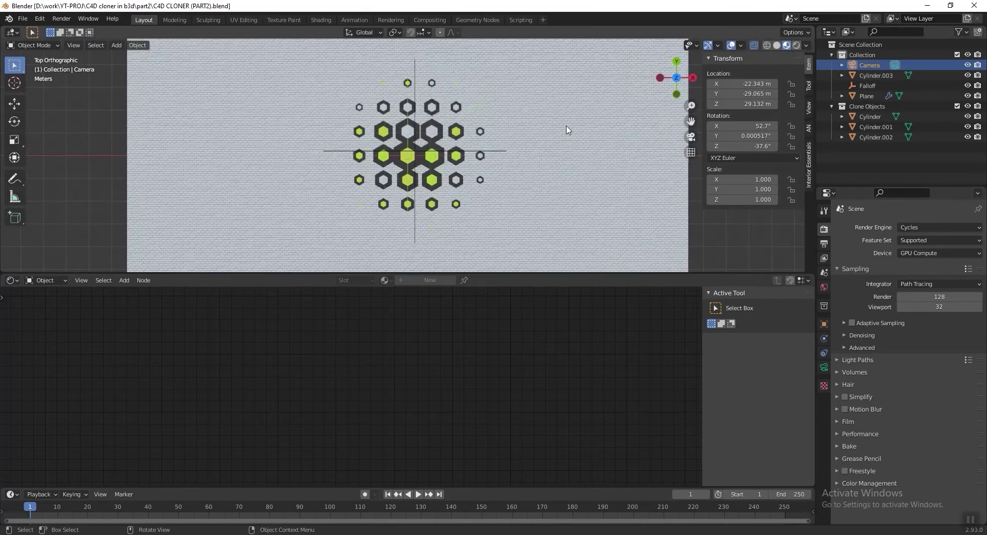
key(shift+space)
key(space)
key(shift+a)
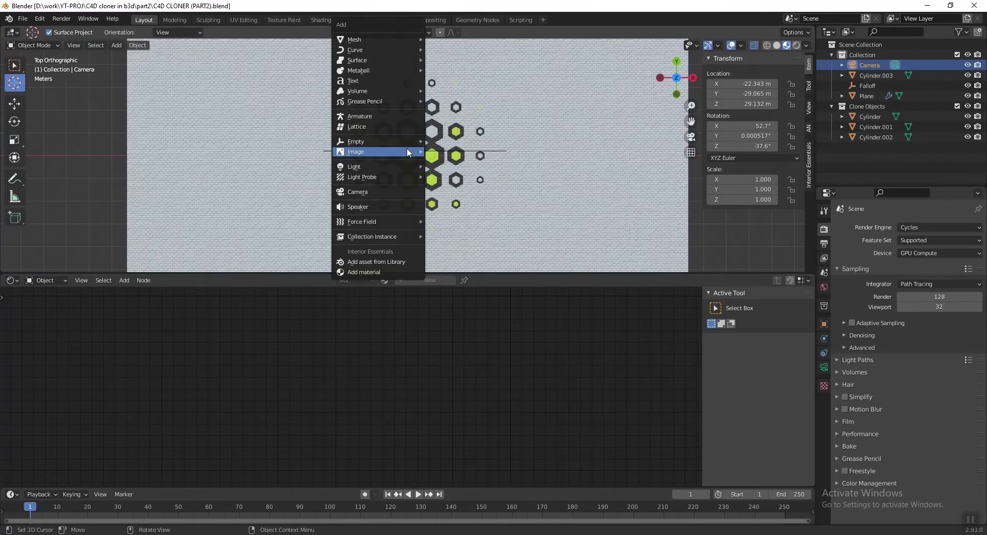
mouse_move(401, 168)
click(459, 200)
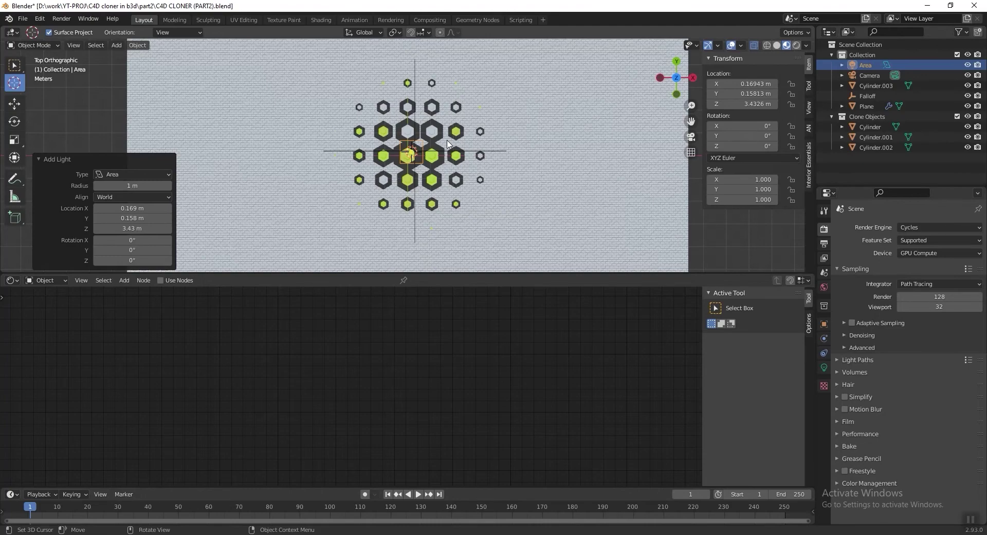
key(KP_0)
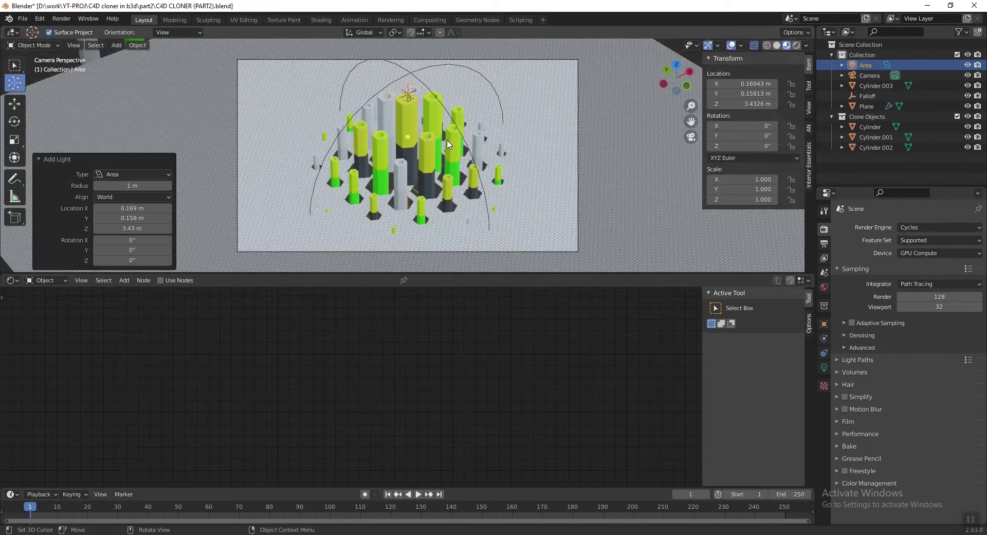
click(794, 46)
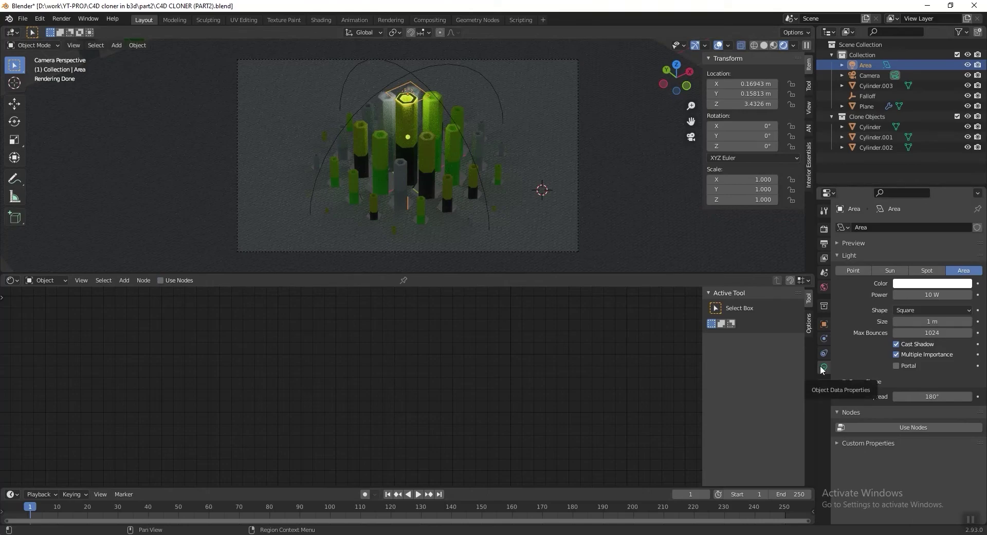
Set the area light's power to 444 W and its size to 3 m, and save the file.
click(929, 294)
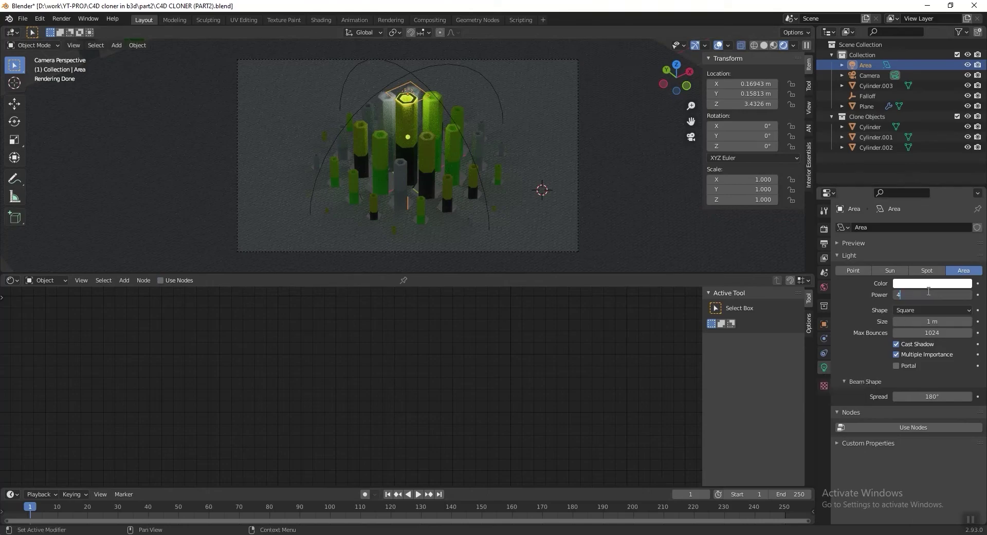
text(444)
key(Return)
key(ctrl+s)
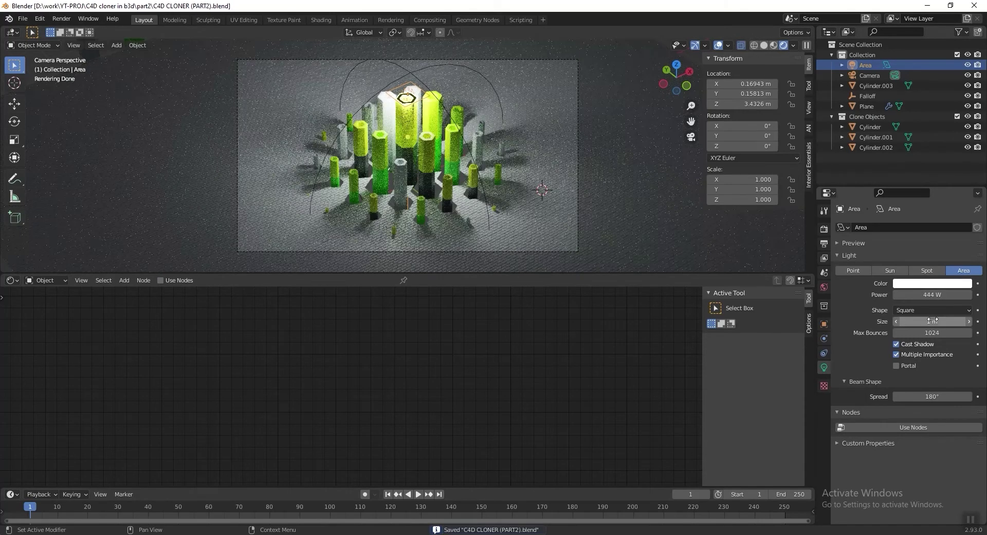
drag(934, 319, 962, 320)
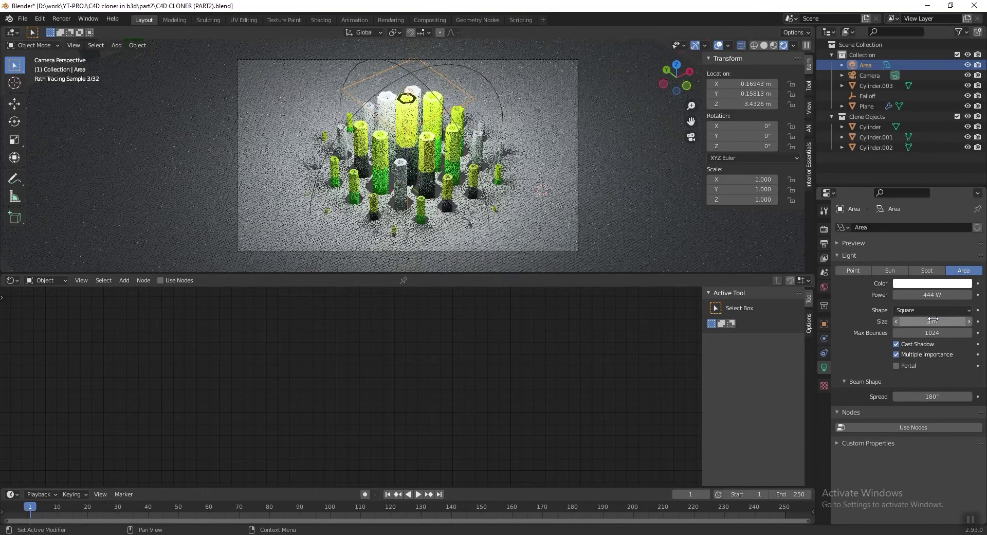
key(ctrl+s)
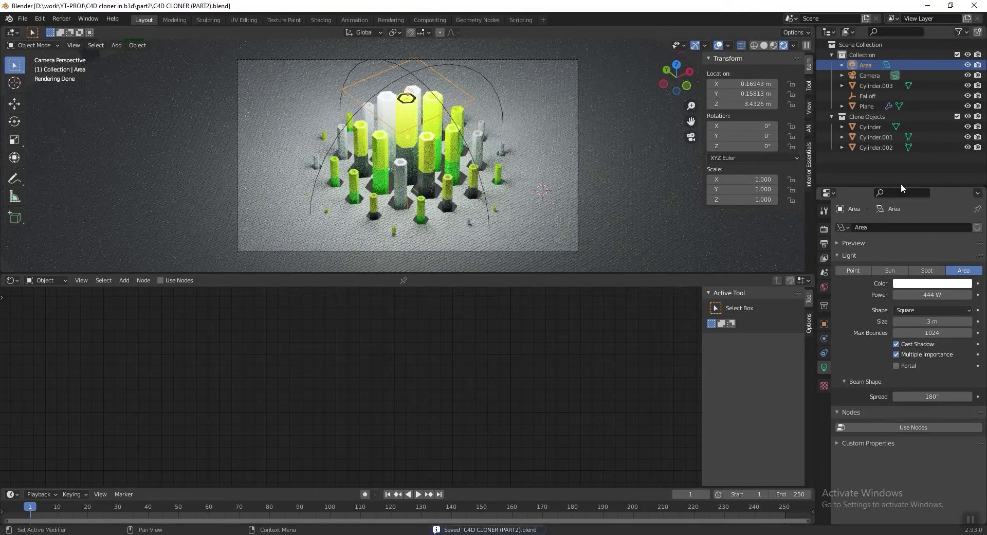
shift+middle_drag(487, 149, 485, 159)
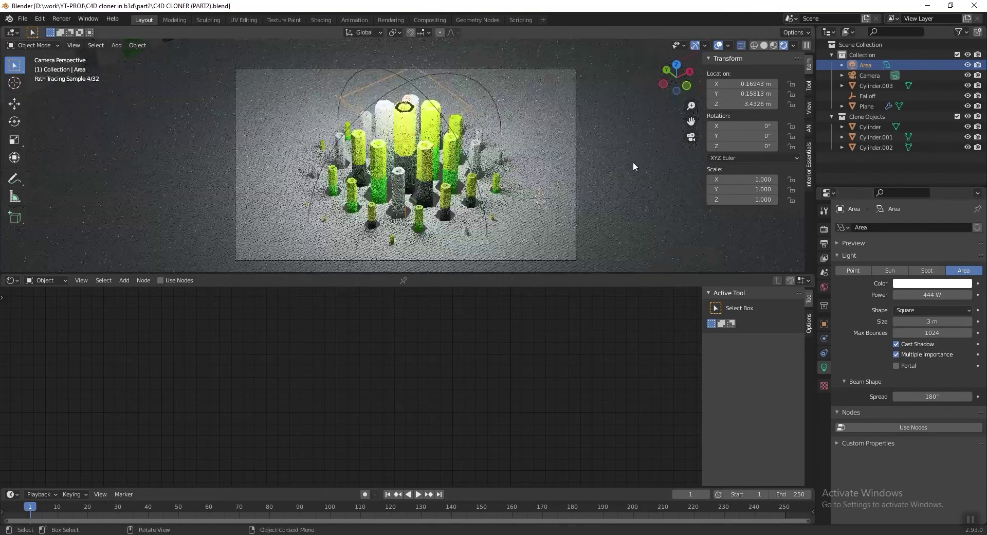
Change the world background colour to a dark blue tint.
click(824, 287)
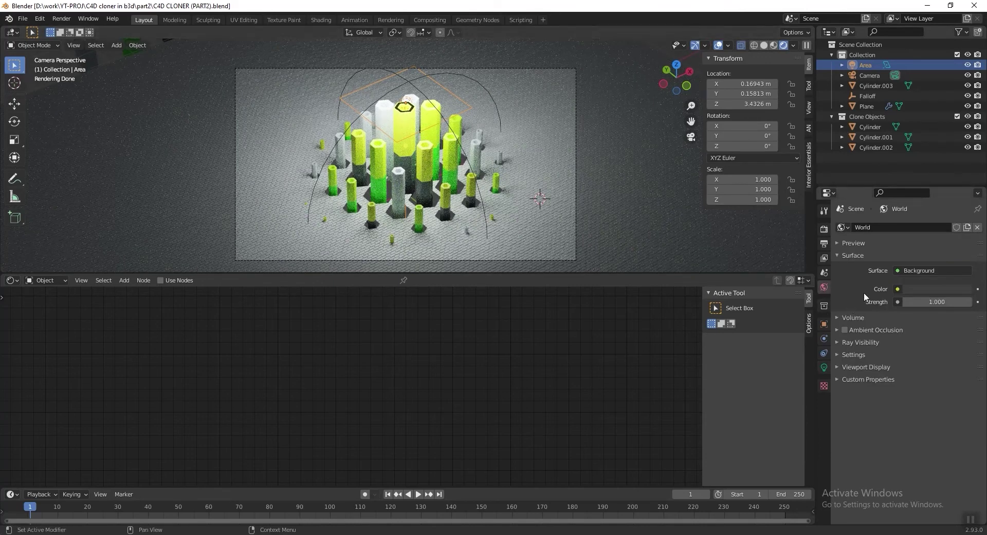
click(920, 291)
click(925, 174)
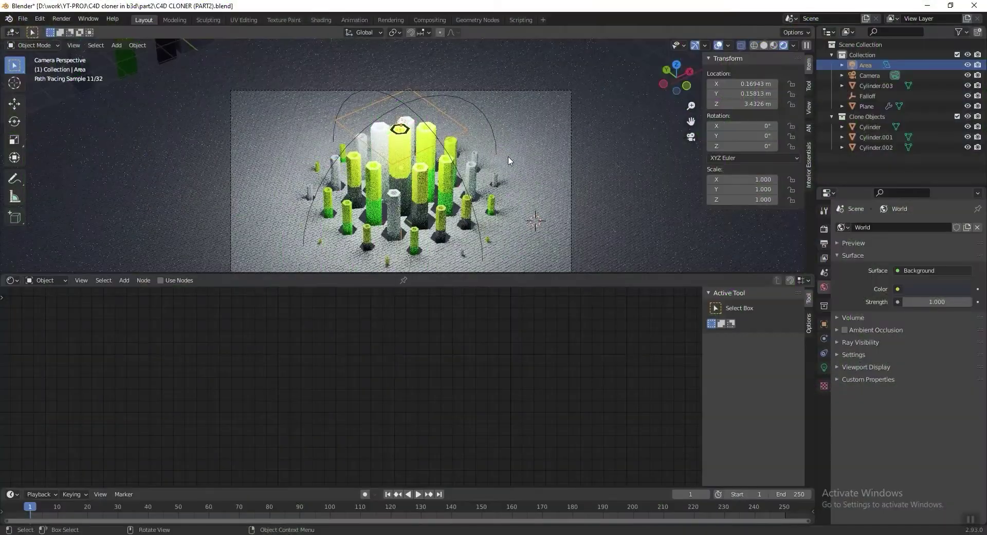
Raise the area light about 3 m along the global Z axis and save the file.
click(483, 142)
key(g)
key(z)
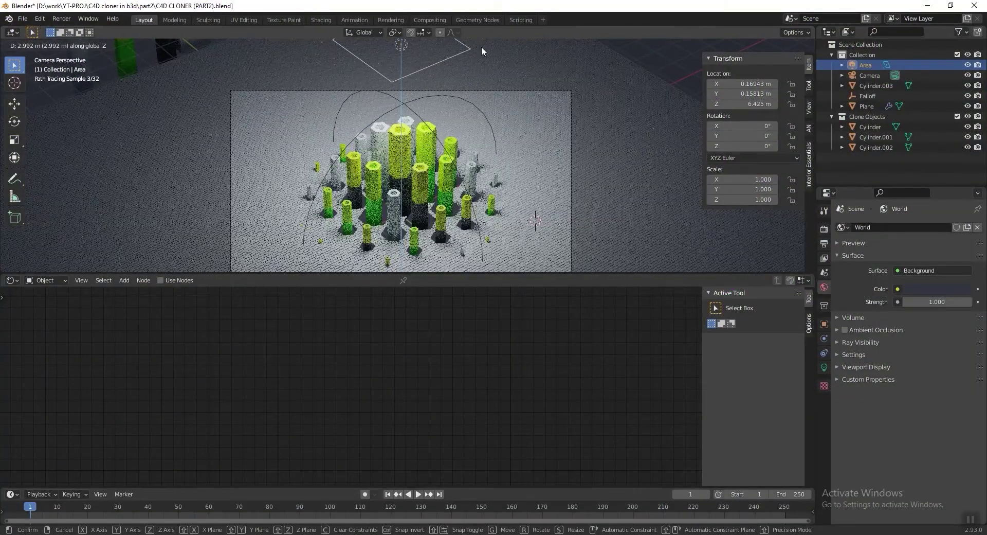
click(482, 47)
scroll(461, 151, down, 2)
key(ctrl+s)
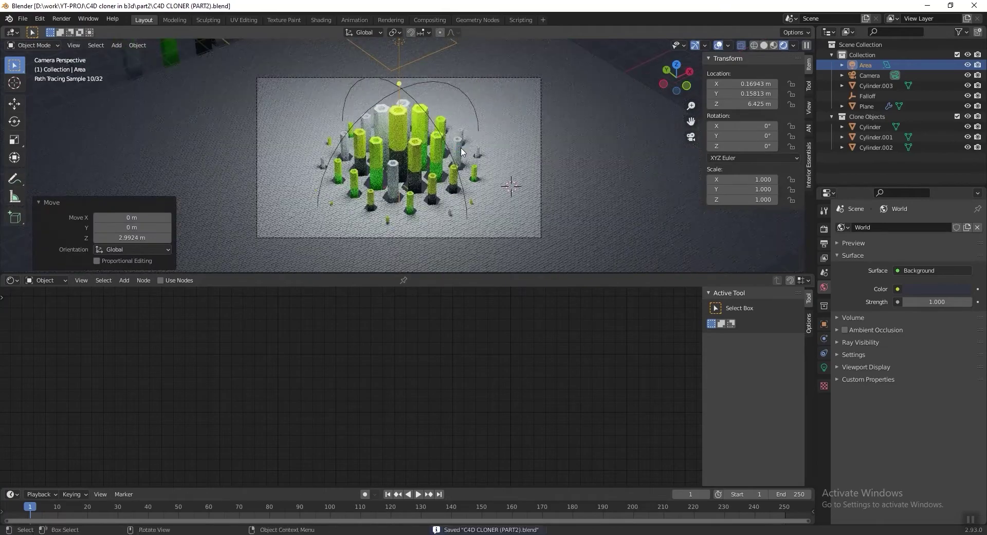
Add a mesh plane to the scene and scale it up uniformly by about 6.72.
scroll(461, 152, up, 1)
key(shift+a)
mouse_move(356, 141)
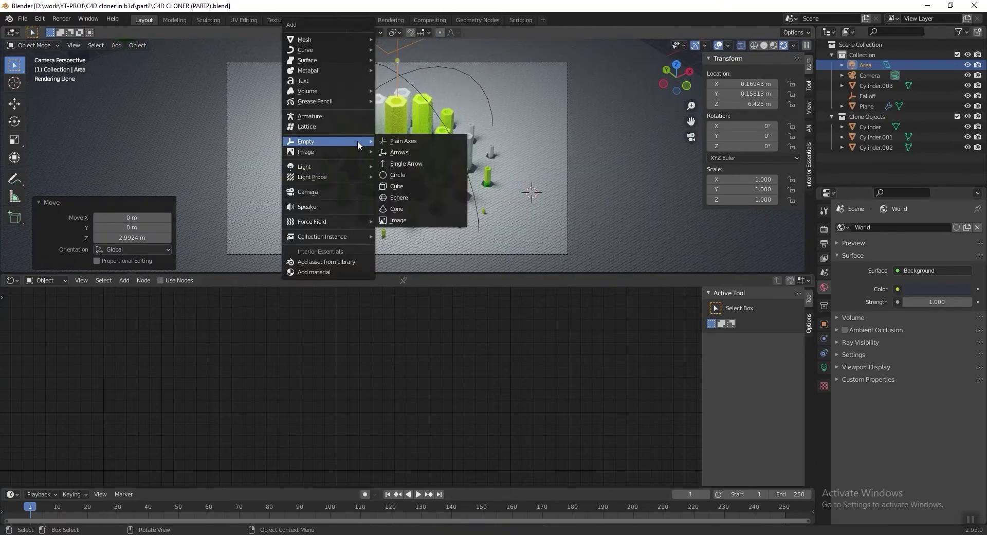
mouse_move(351, 41)
click(404, 41)
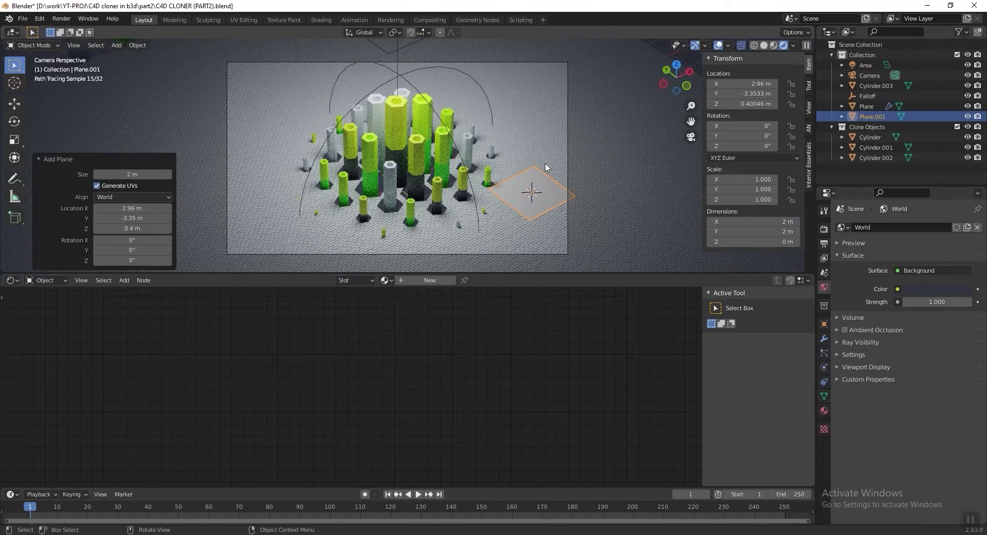
key(s)
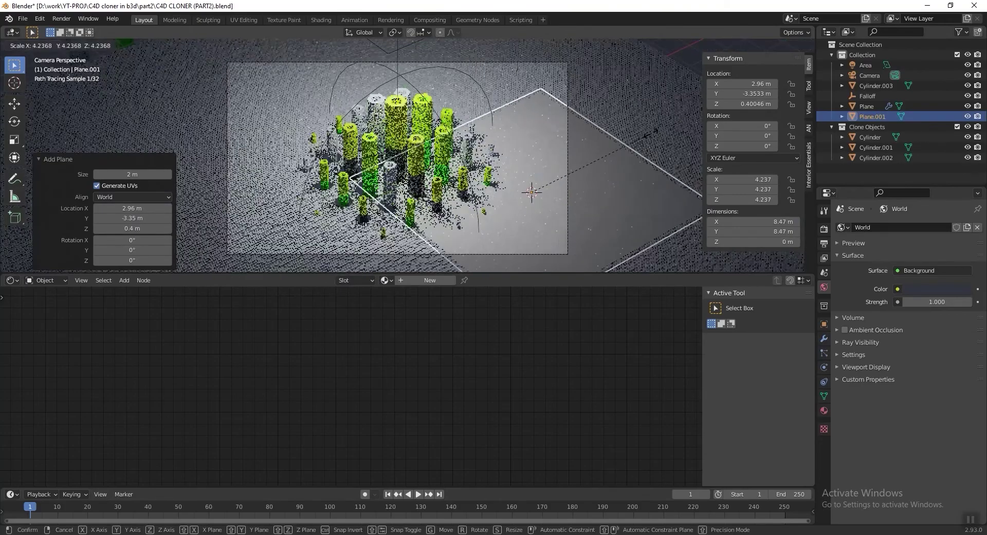
click(582, 162)
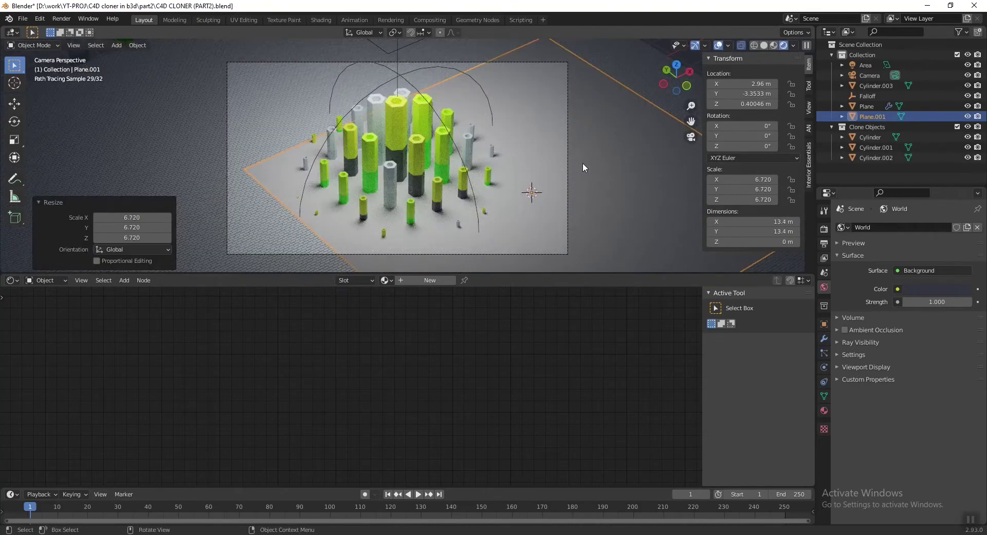
Centre the new plane under the cylinder cluster, lower it about 1.33 m along Z beneath the ground, and save.
key(g)
click(446, 134)
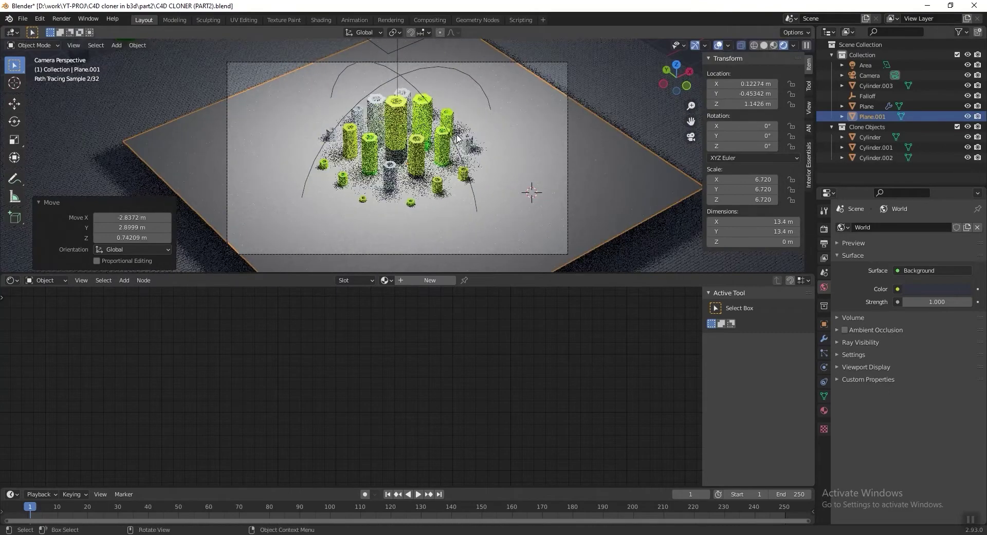
key(g)
key(z)
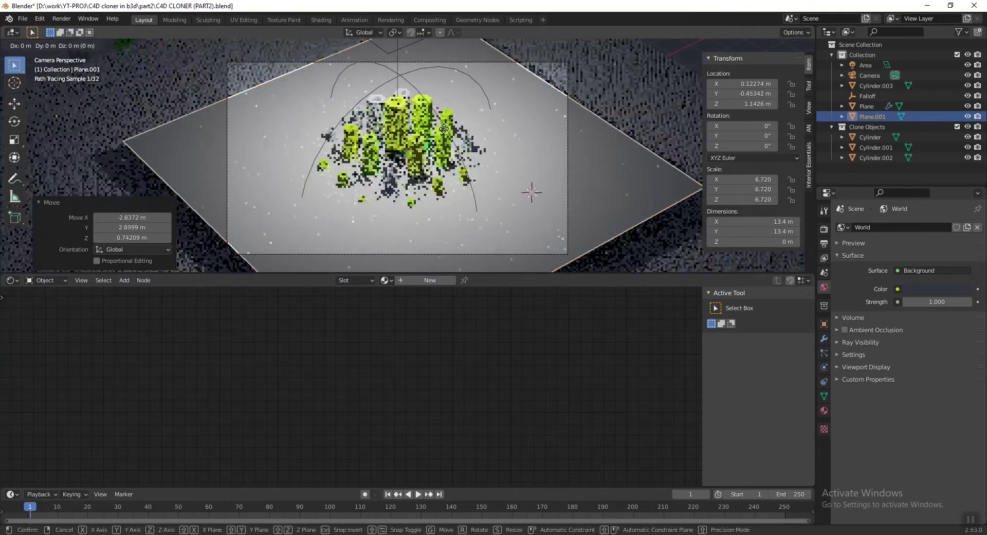
click(446, 160)
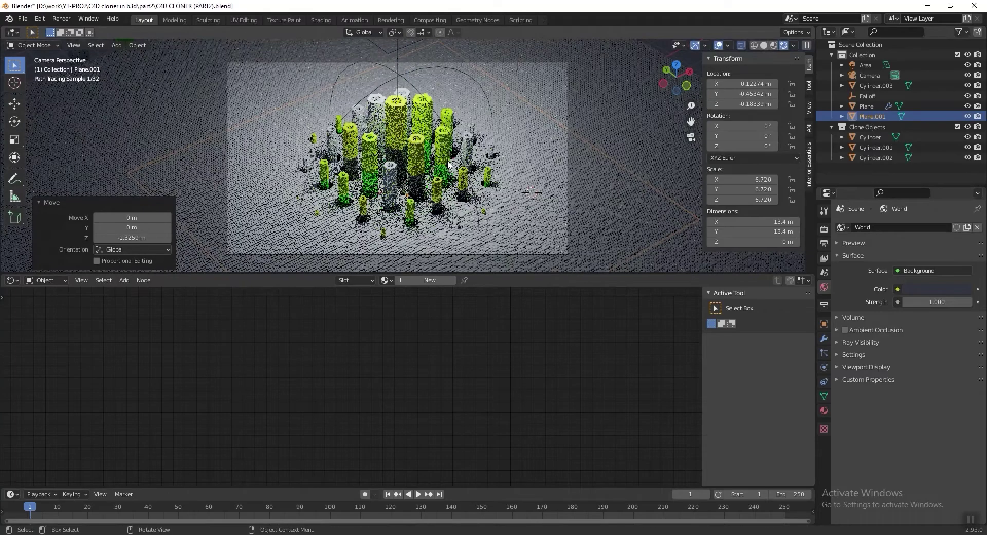
key(ctrl+s)
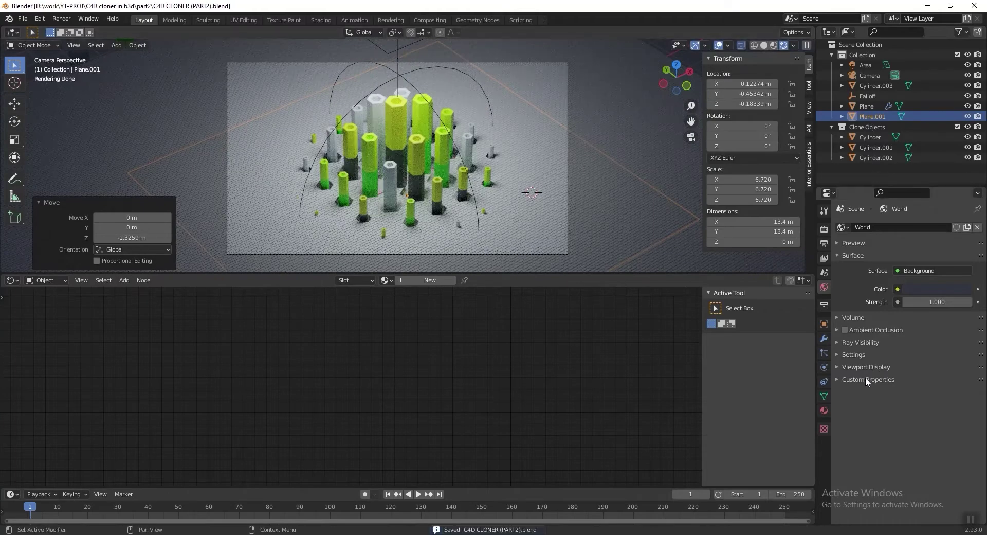
Create a new material for the lower plane and delete its Principled BSDF node.
click(823, 410)
click(896, 261)
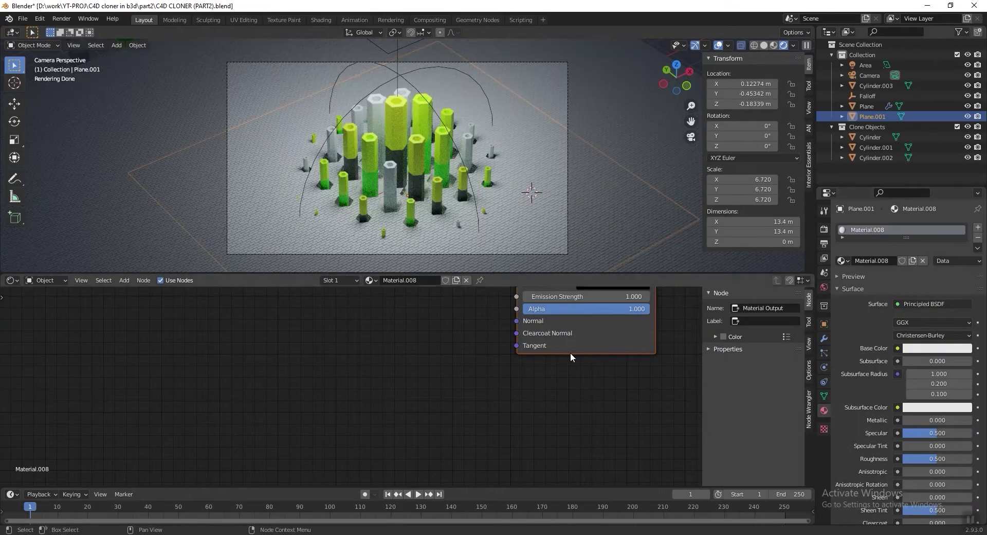
middle_drag(487, 338, 414, 397)
scroll(410, 372, down, 5)
middle_drag(400, 336, 358, 397)
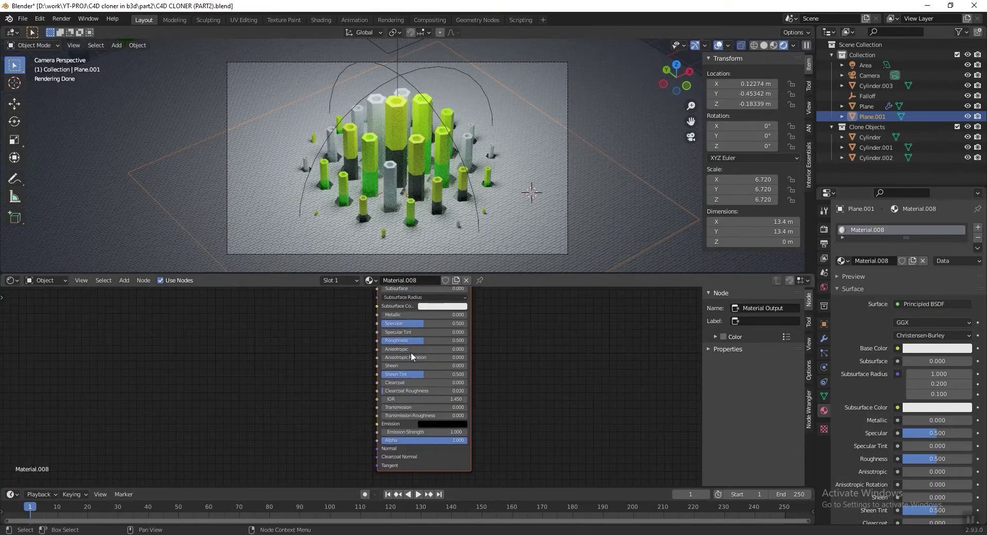
middle_drag(397, 318, 379, 432)
drag(422, 313, 349, 378)
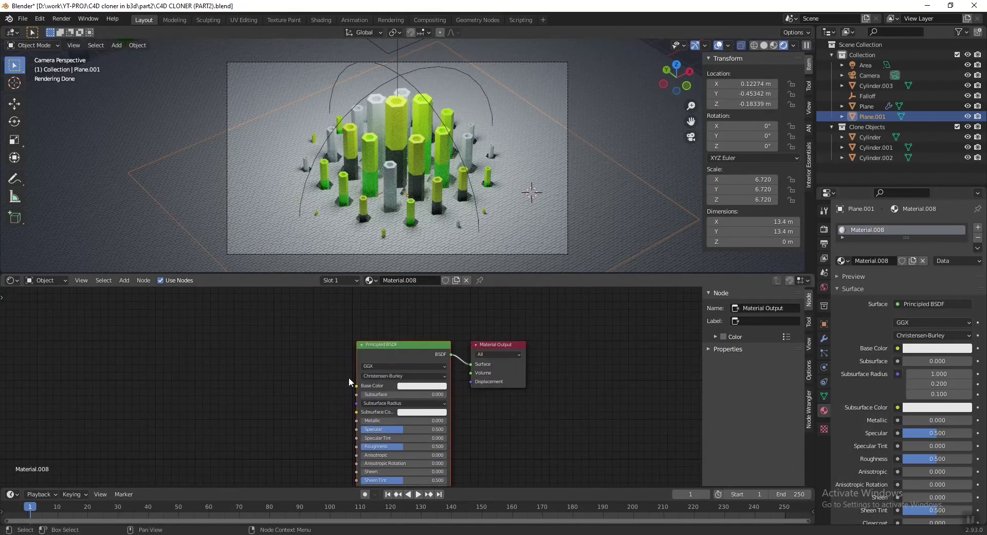
key(x)
Add an Emission shader, connect it to the Material Output's Surface input, and save the file.
key(shift+a)
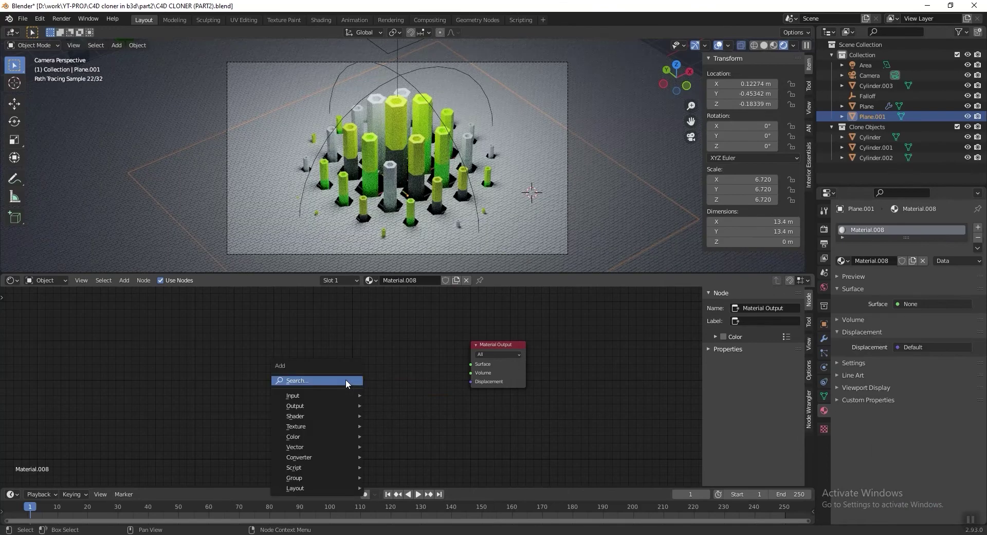
mouse_move(308, 415)
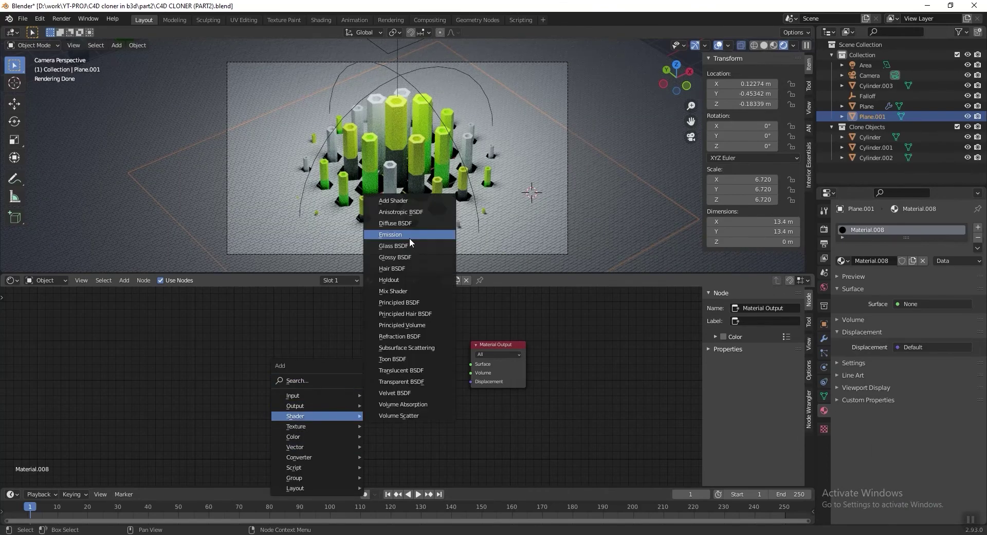
click(409, 238)
click(510, 387)
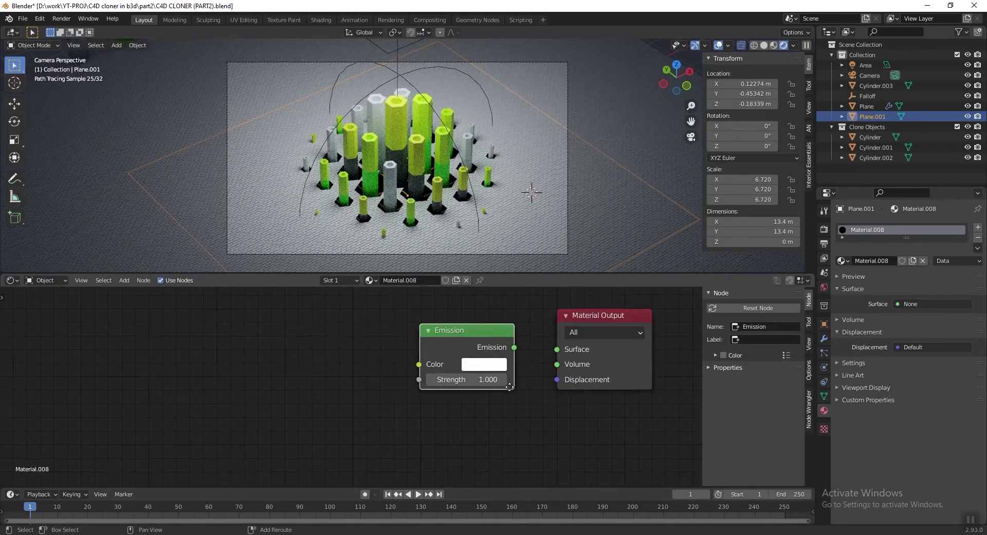
key(Home)
key(ctrl+s)
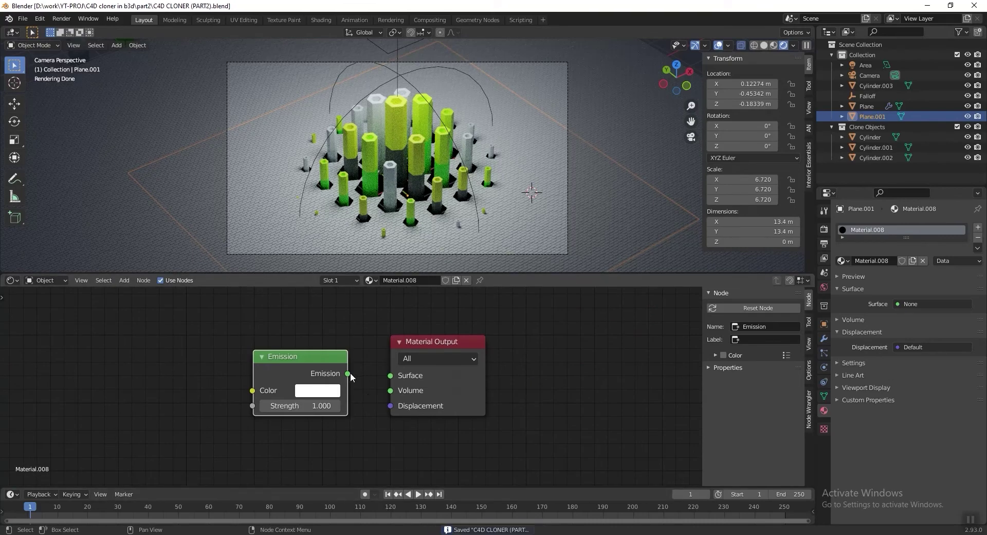
drag(351, 377, 391, 376)
key(ctrl+s)
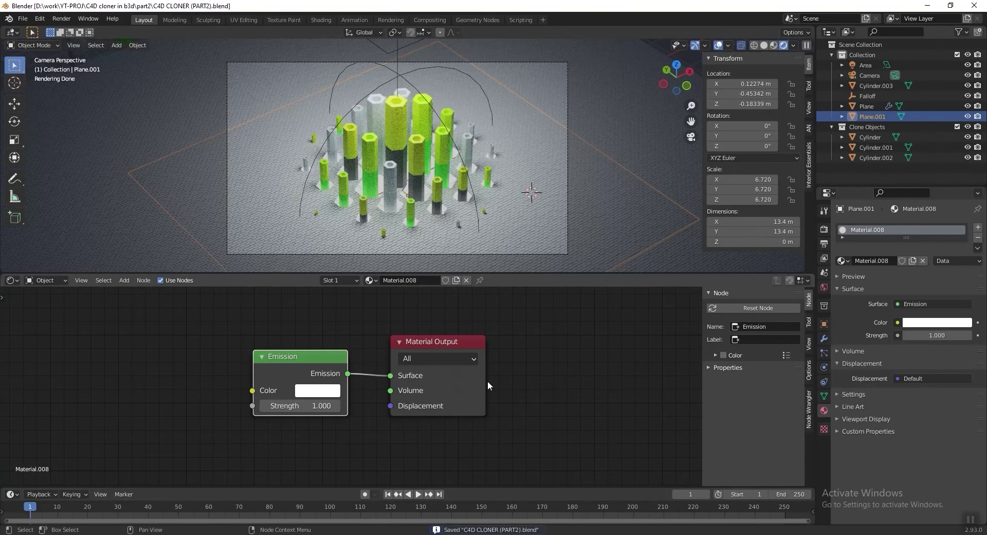
Set the Emission shader's colour to light green 96FF93 and its strength to 6, saving the file.
click(317, 390)
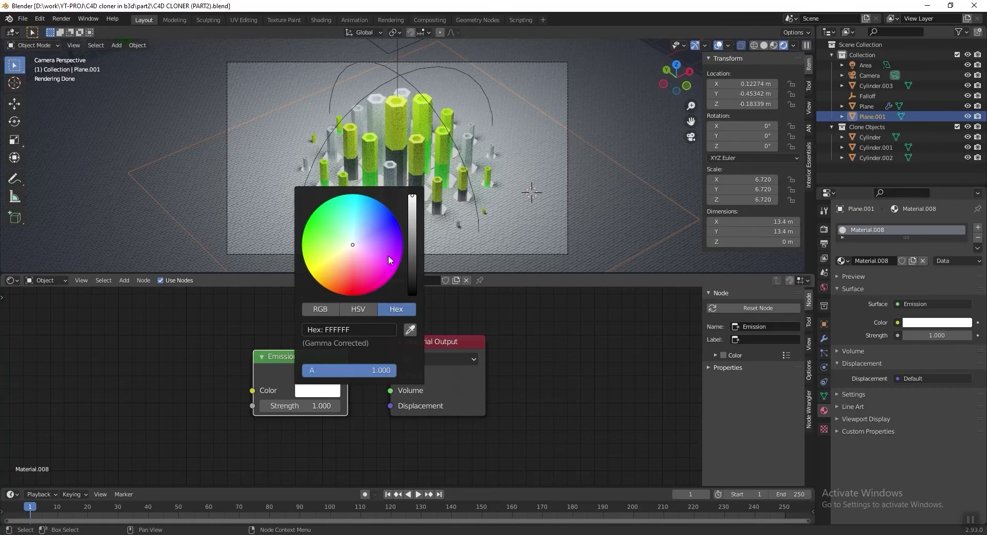
drag(344, 239, 336, 235)
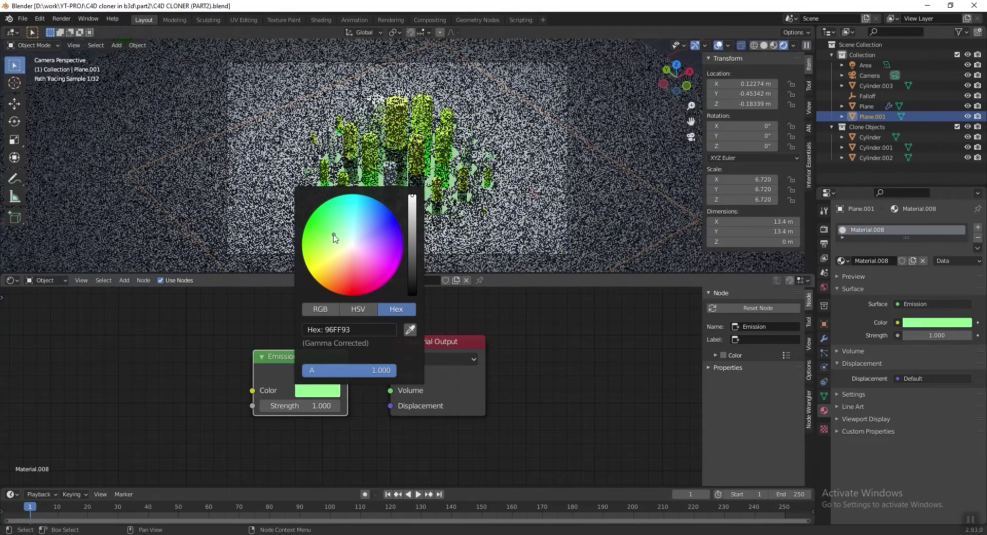
key(ctrl+s)
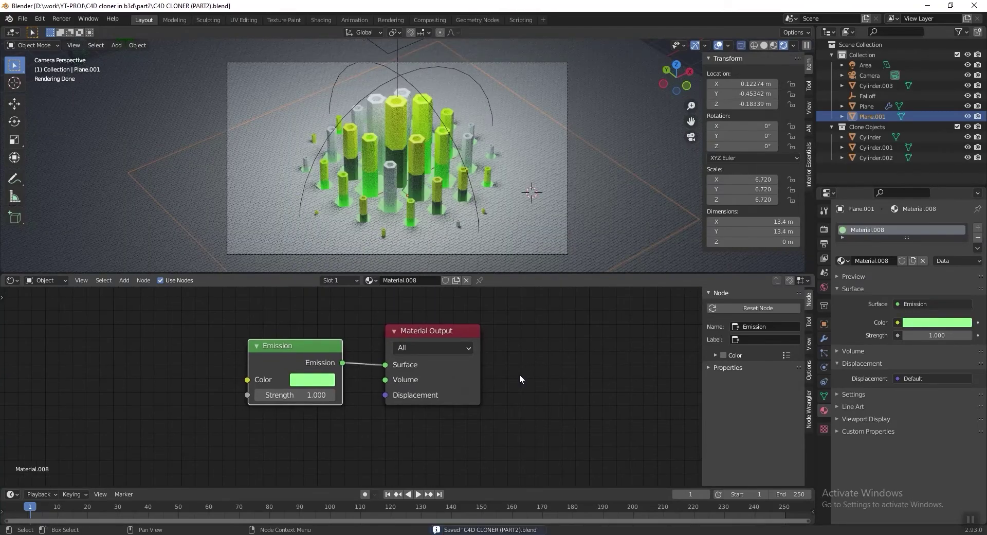
click(315, 394)
text(6)
key(Return)
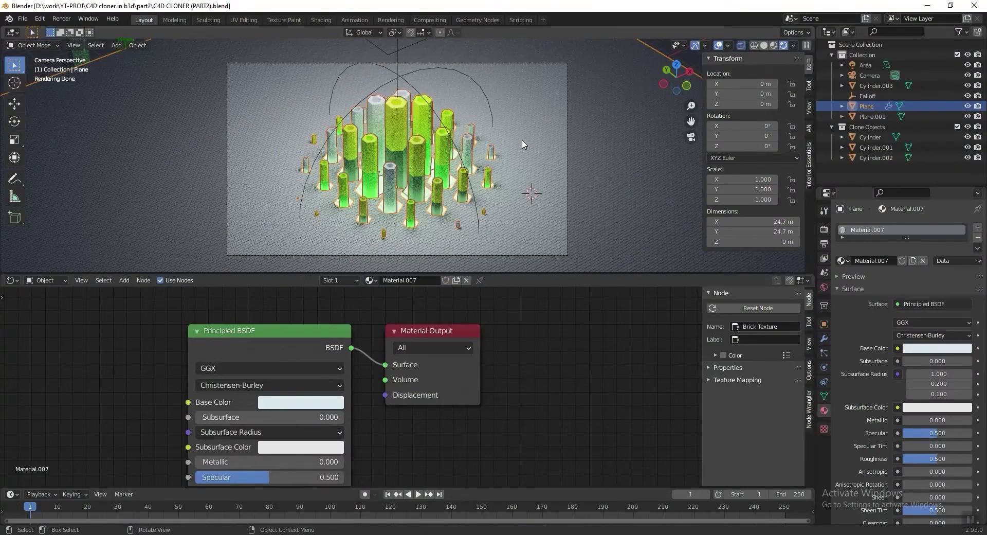
Add a Solidify modifier to the brick-bumped ground plane and save the file.
click(827, 340)
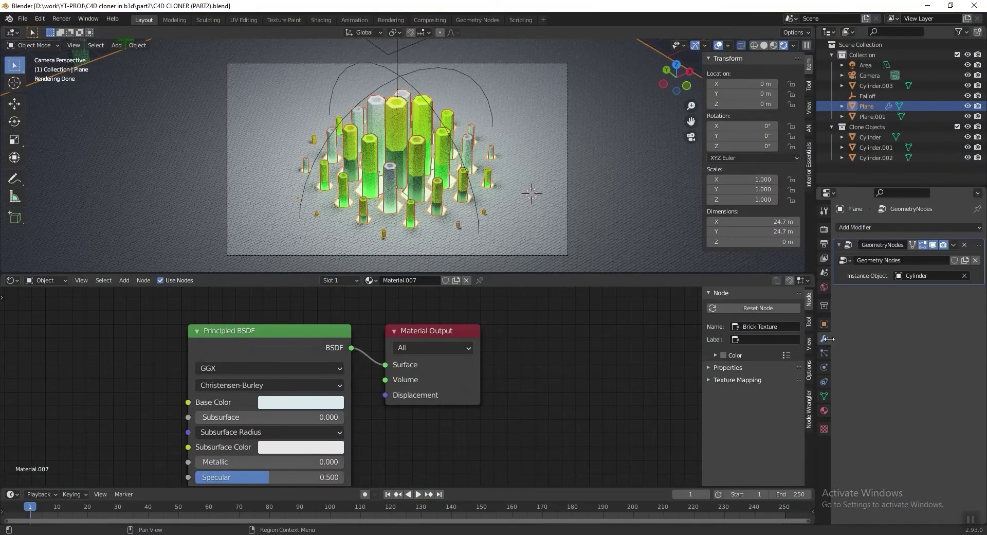
click(884, 228)
click(804, 403)
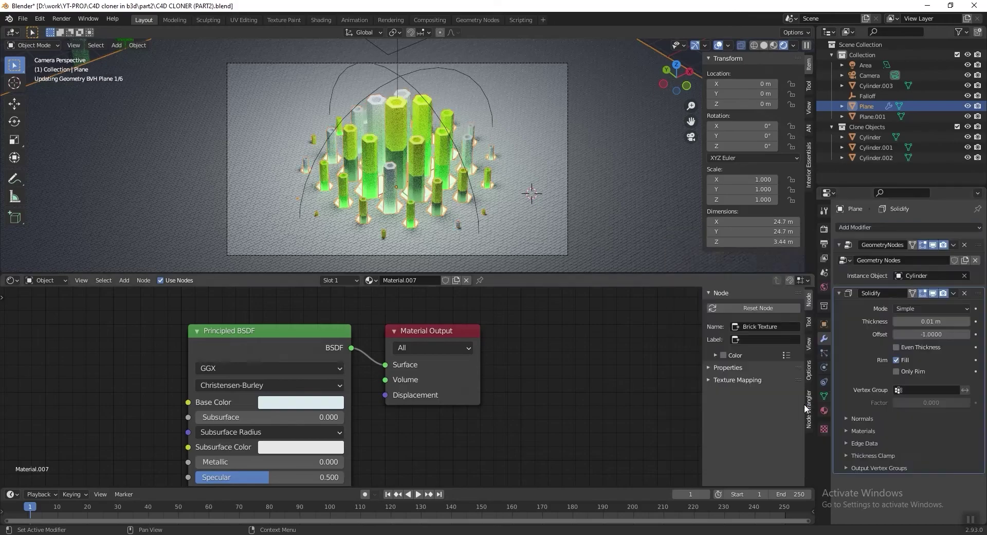
key(ctrl+s)
Set the Solidify modifier's thickness to 0.06 m and disable its rim Fill.
scroll(523, 235, up, 5)
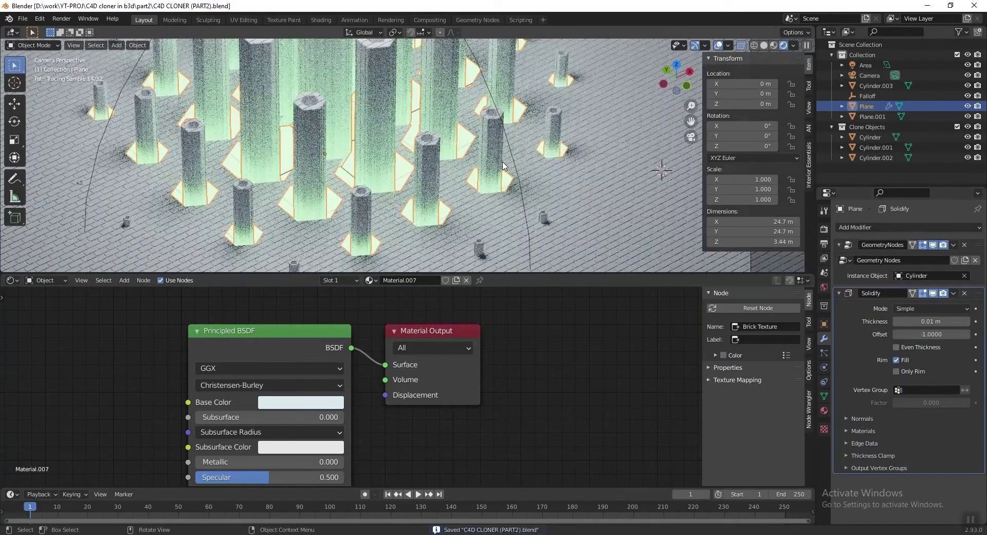
scroll(463, 153, up, 1)
double_click(931, 321)
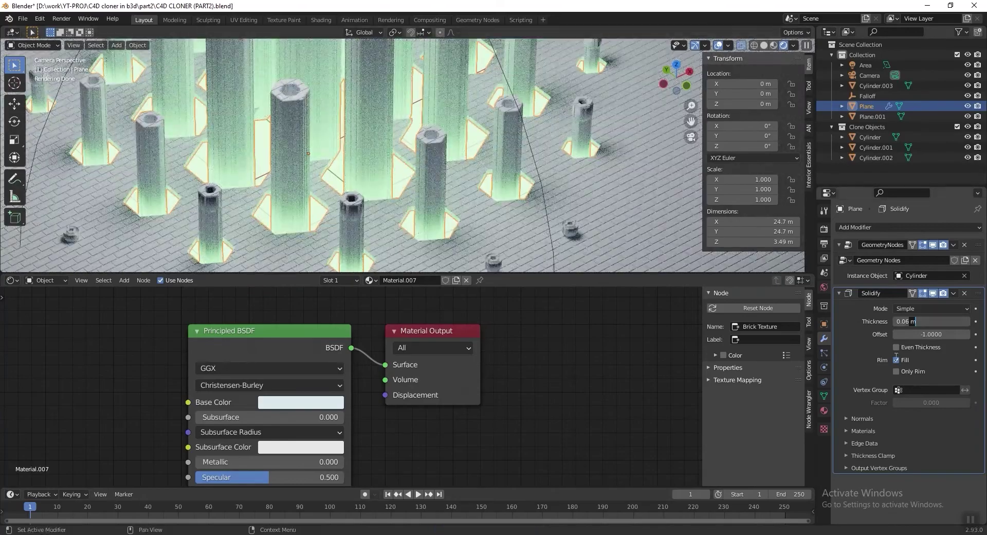
text(0.06)
key(Return)
click(897, 359)
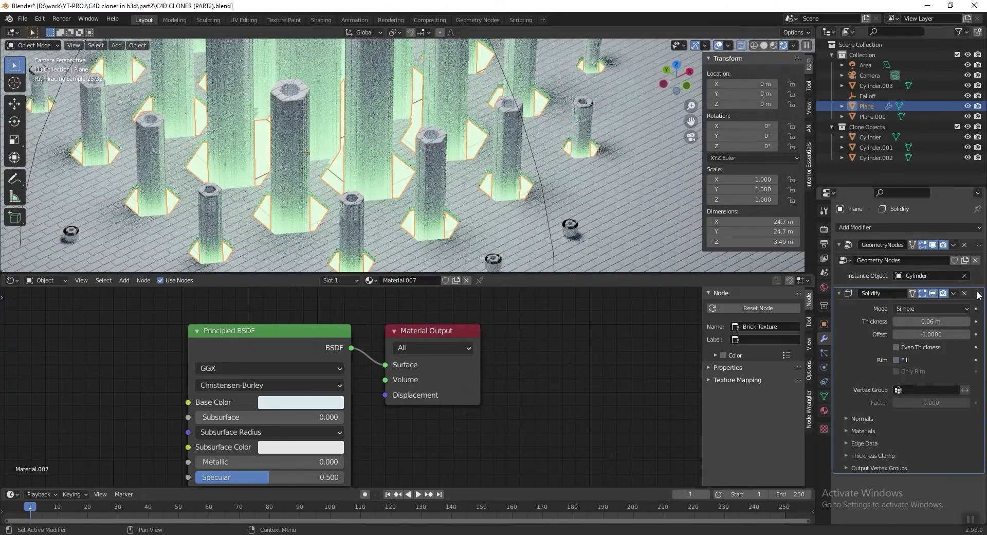
Place the Solidify modifier above GeometryNodes in the stack, save, and set its thickness to 0.11 m.
drag(979, 294, 981, 243)
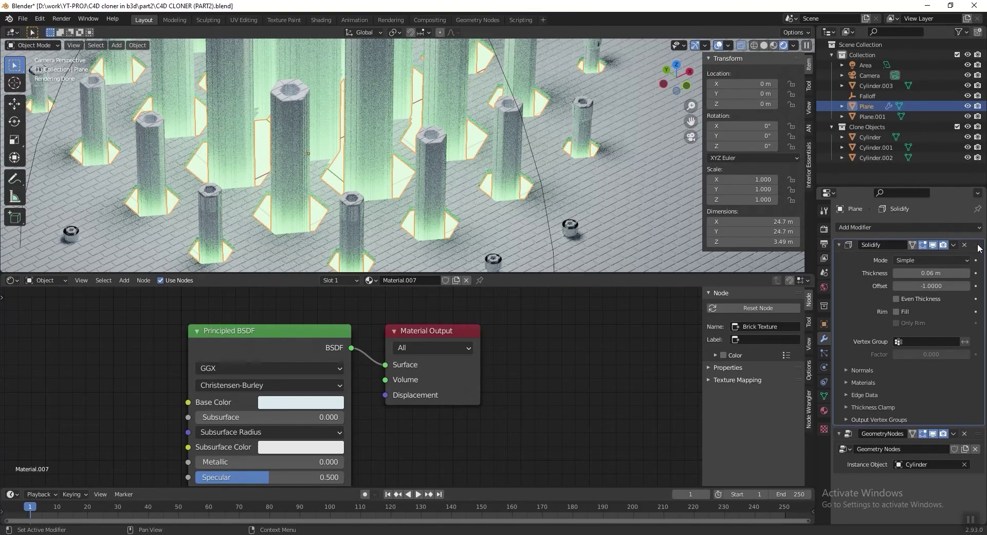
key(ctrl+s)
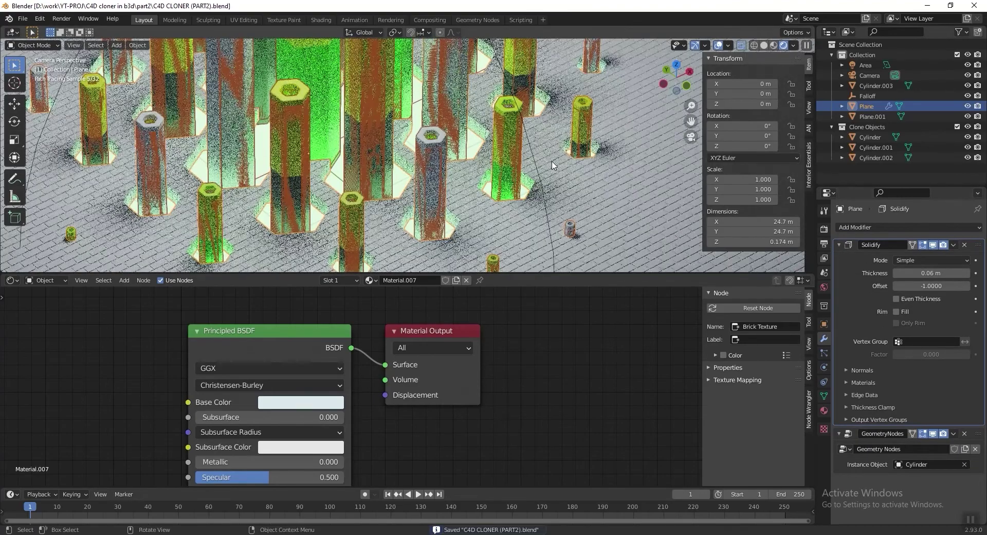
click(932, 273)
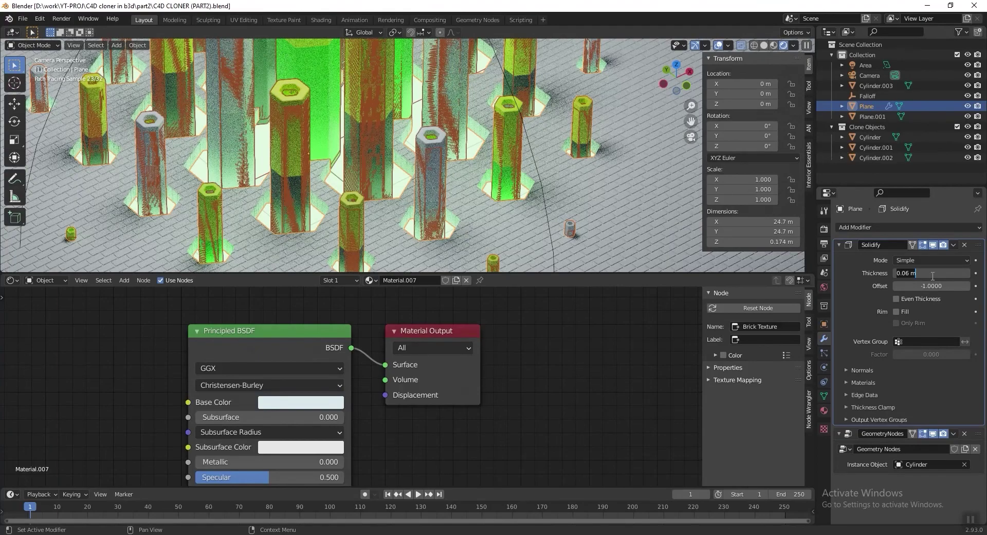
text(0.11)
key(Return)
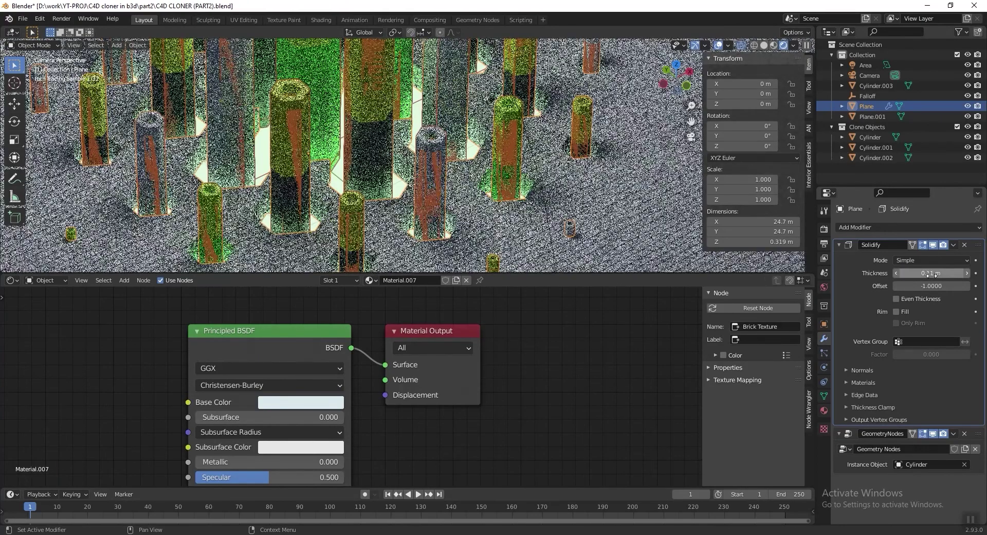